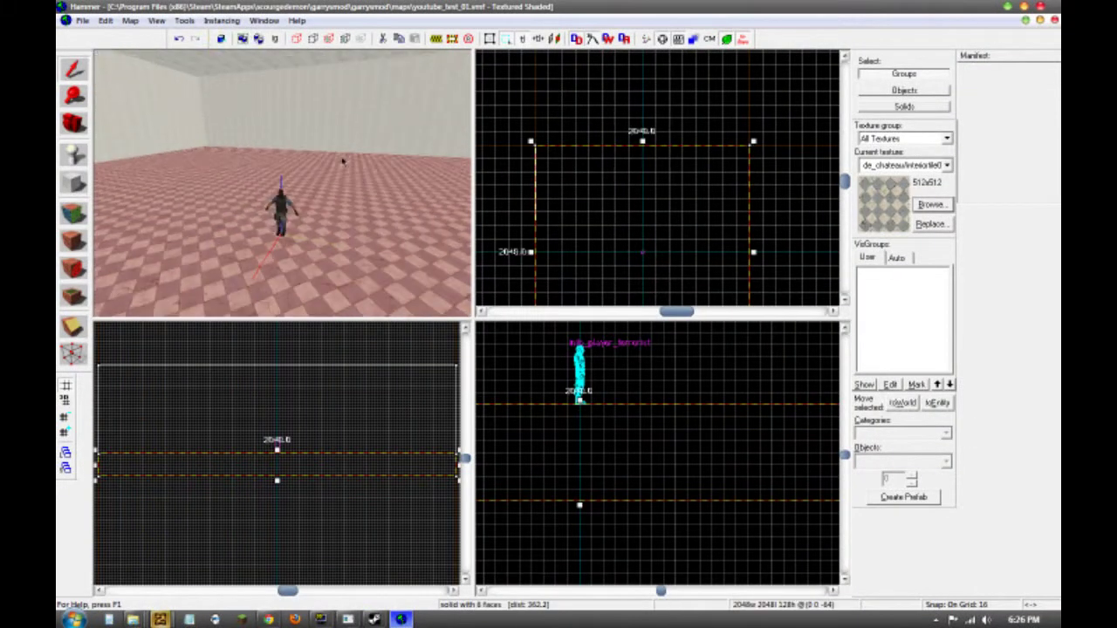
Step: Inspect the room's walls, ceiling and checkered floor around the player model in the 3D view
click(344, 146)
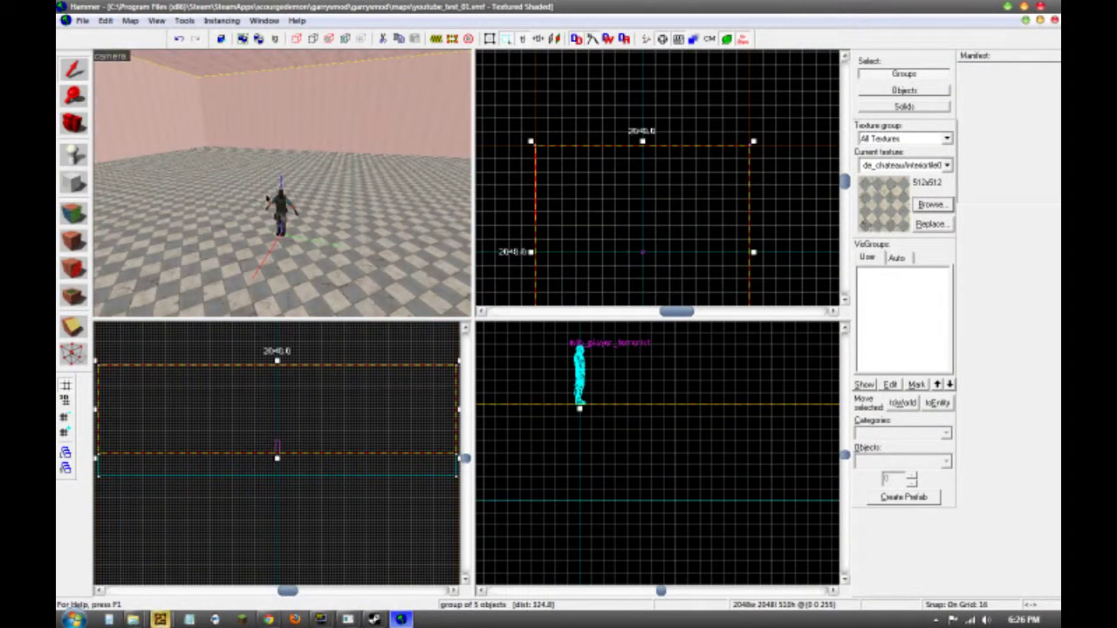
key(a)
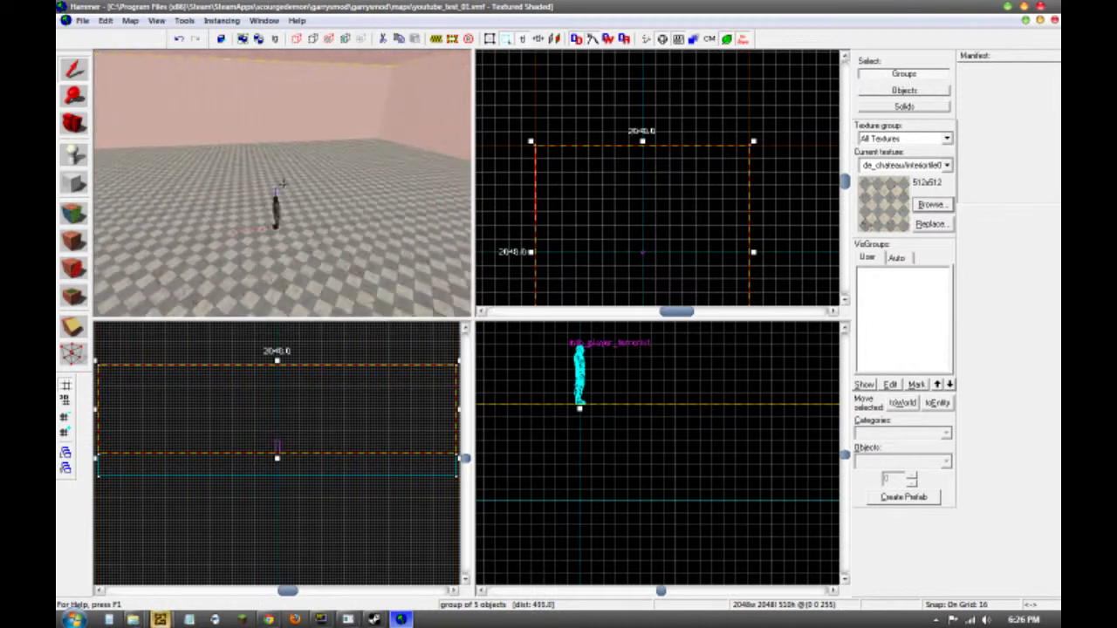
key(w)
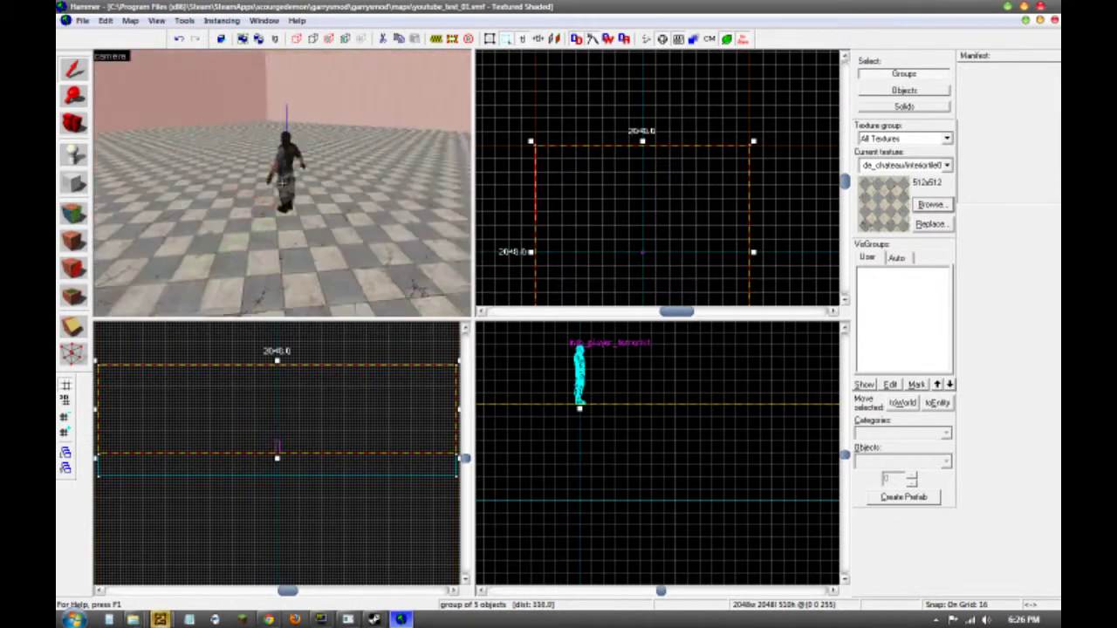
key(w)
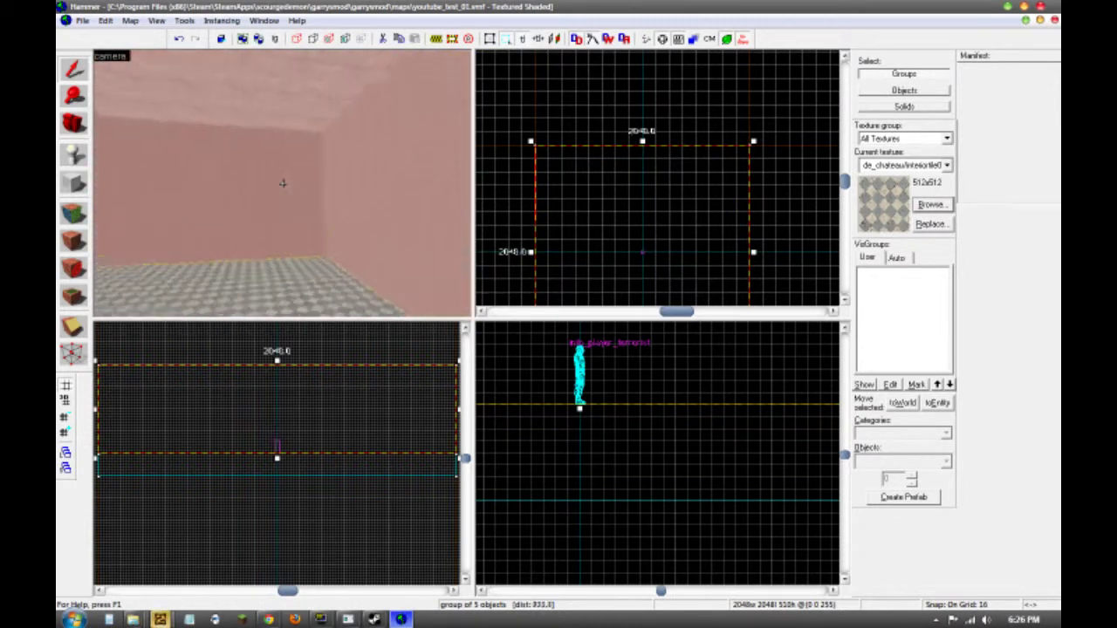
key(w)
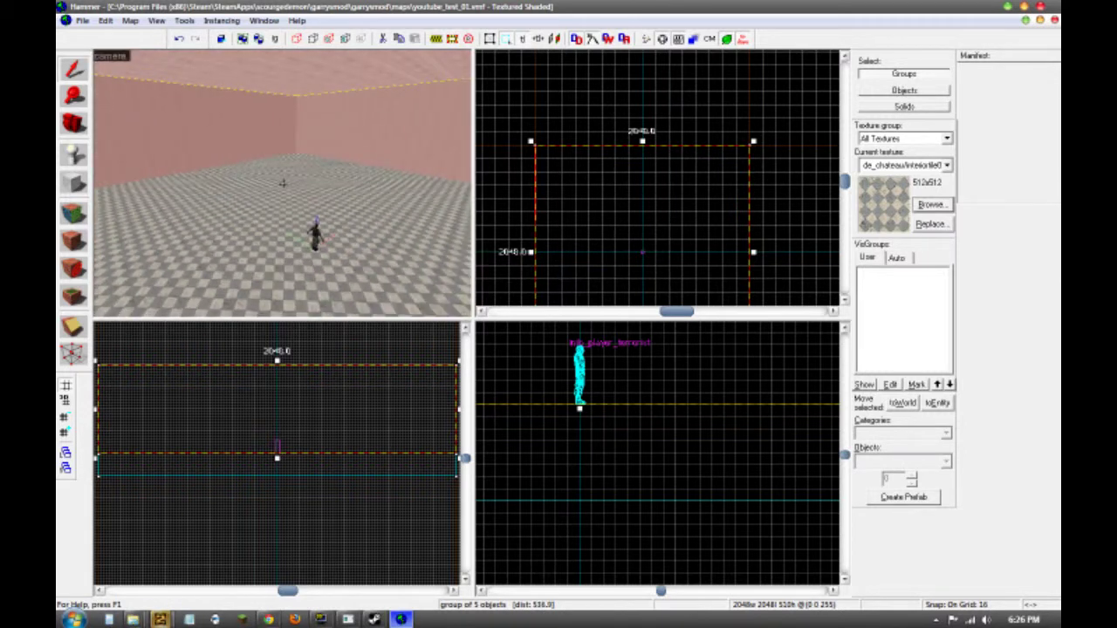
key(s)
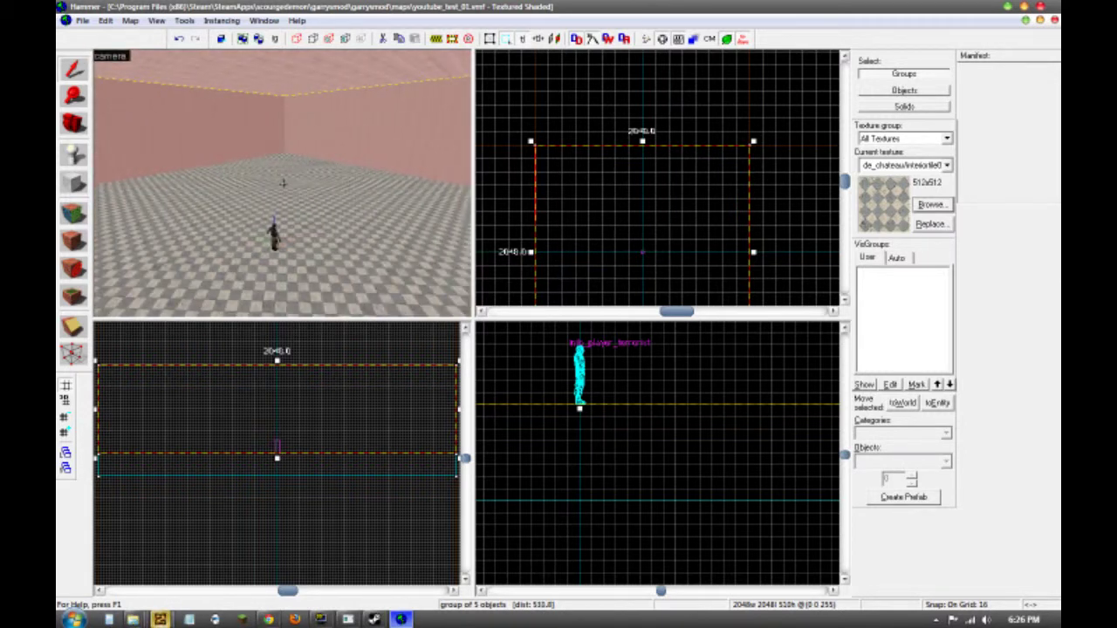
key(s)
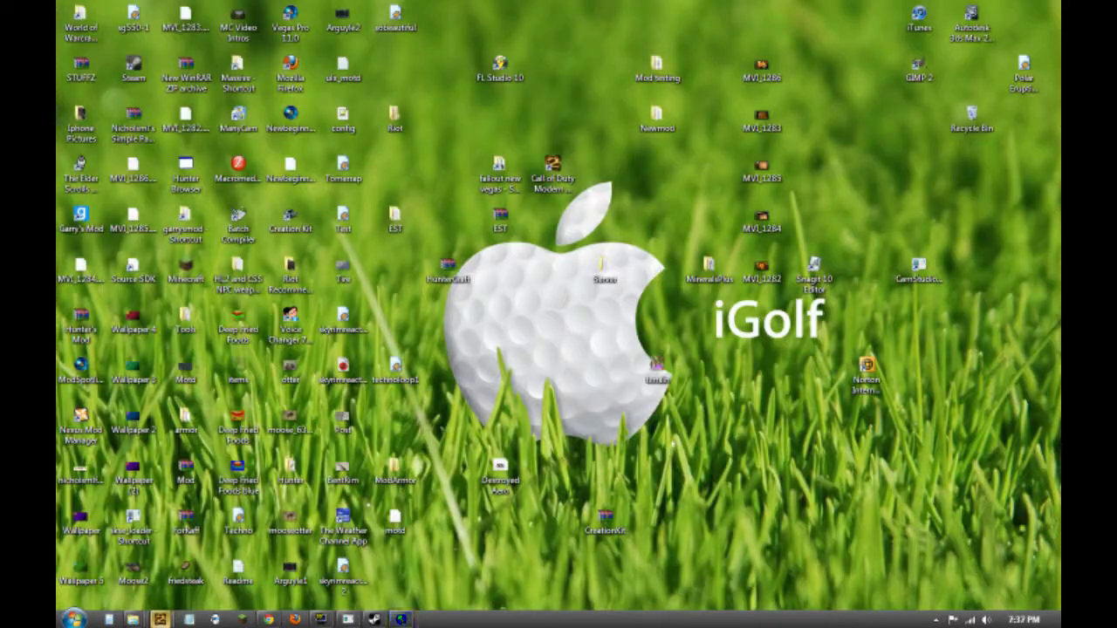
Step: Switch to Hammer and inspect the glass ceiling, its crossing beams and the round corner column by selecting them
click(405, 619)
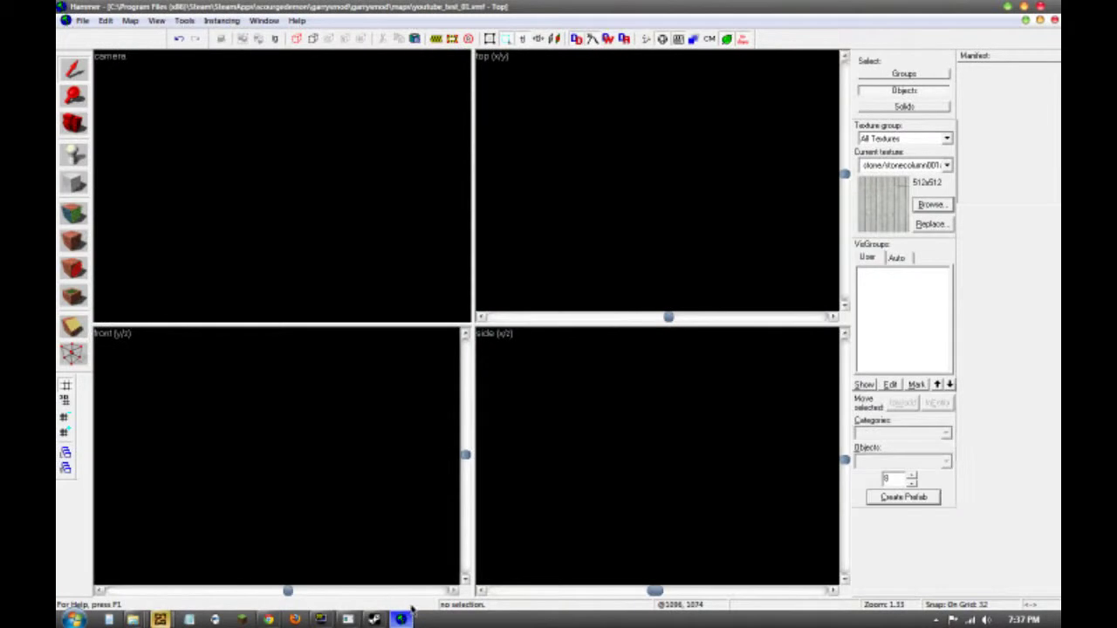
click(309, 254)
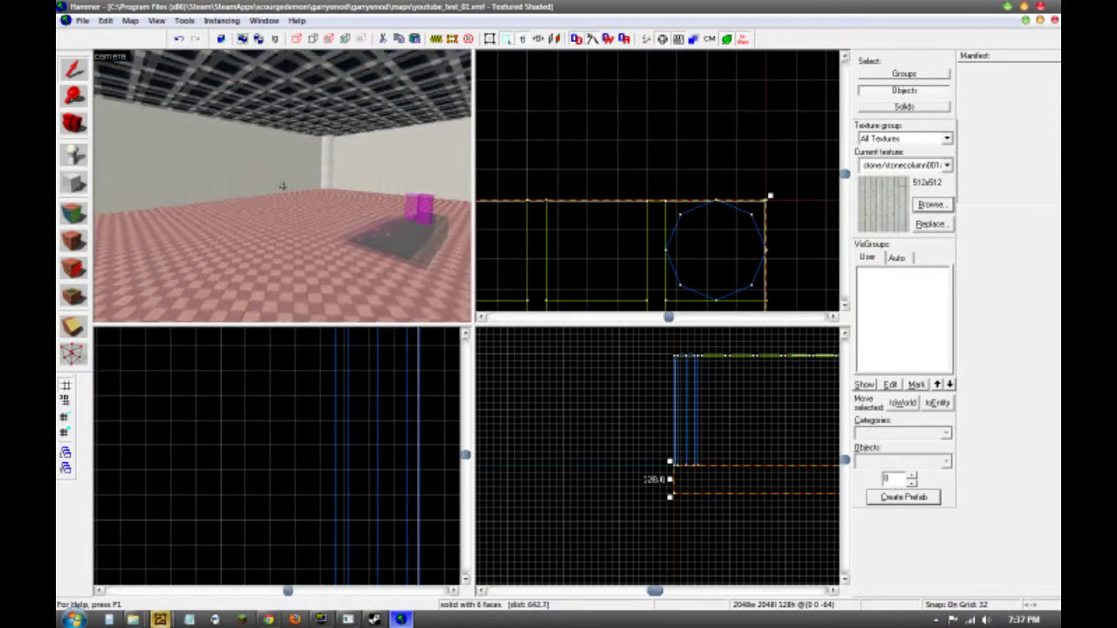
key(w)
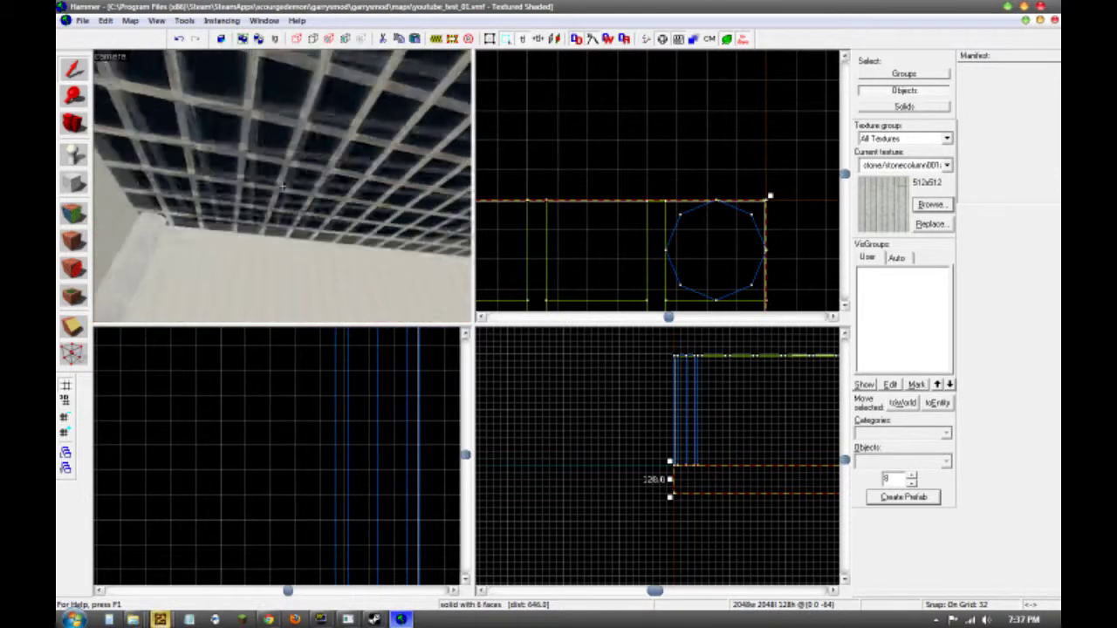
click(282, 186)
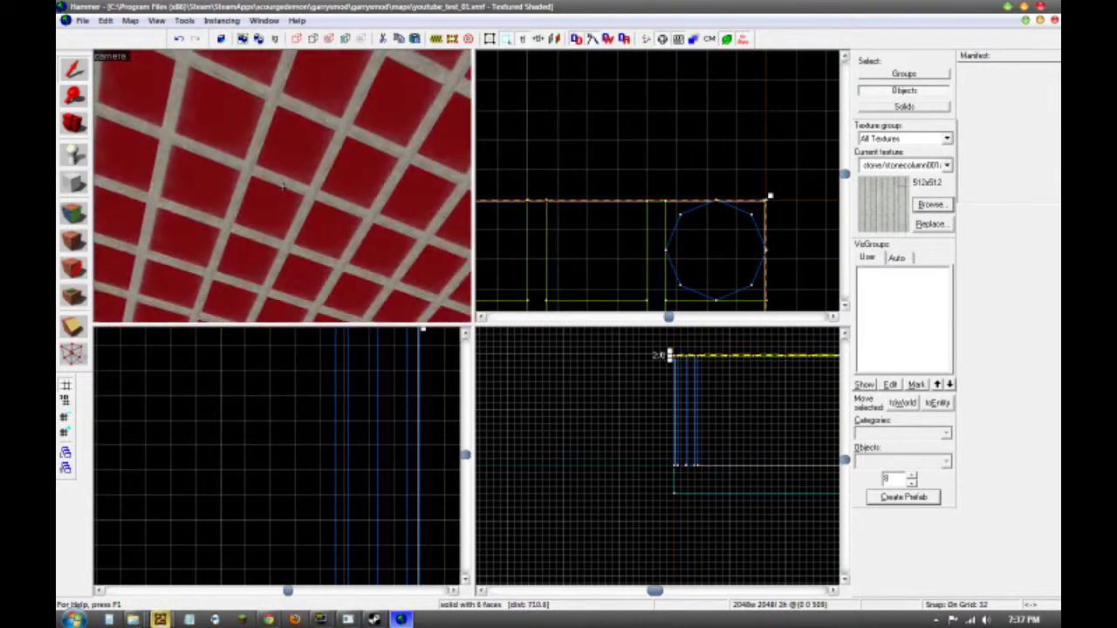
click(282, 186)
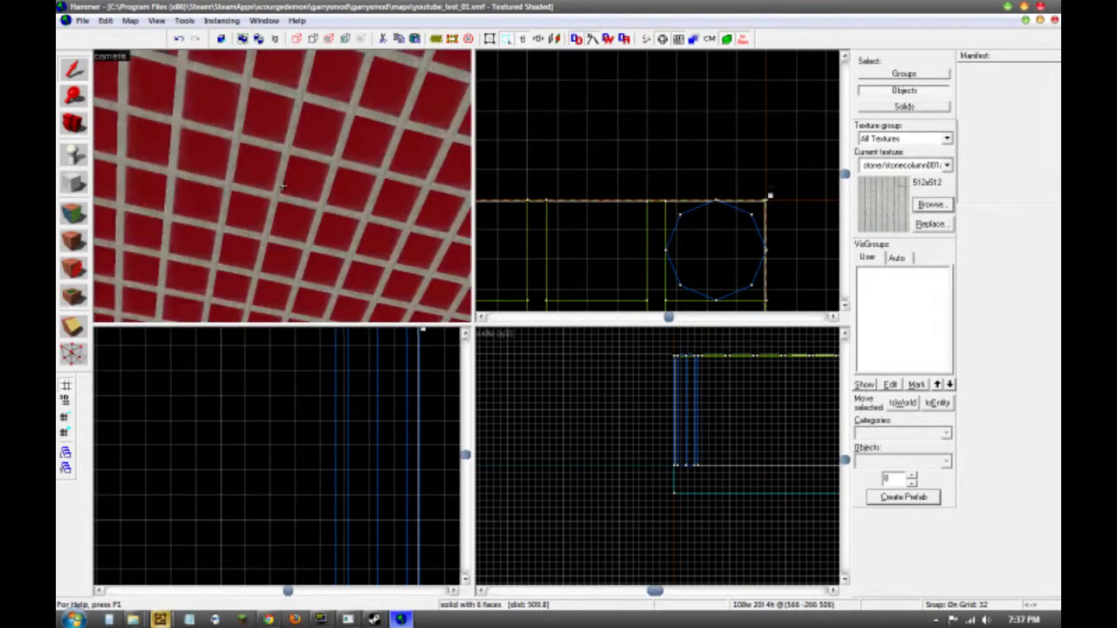
click(282, 186)
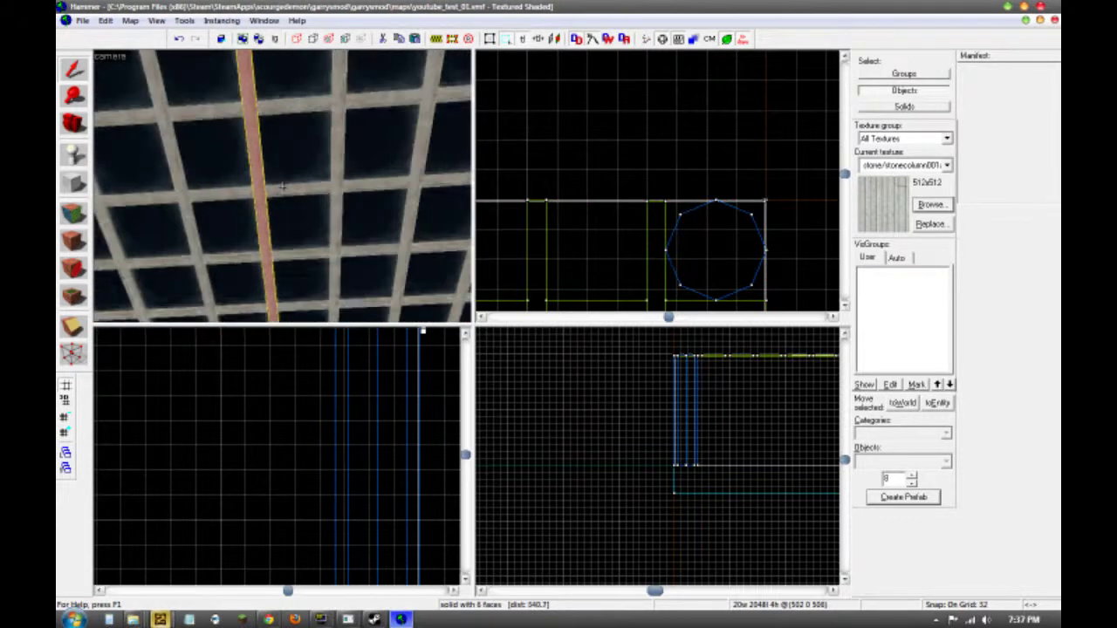
click(282, 186)
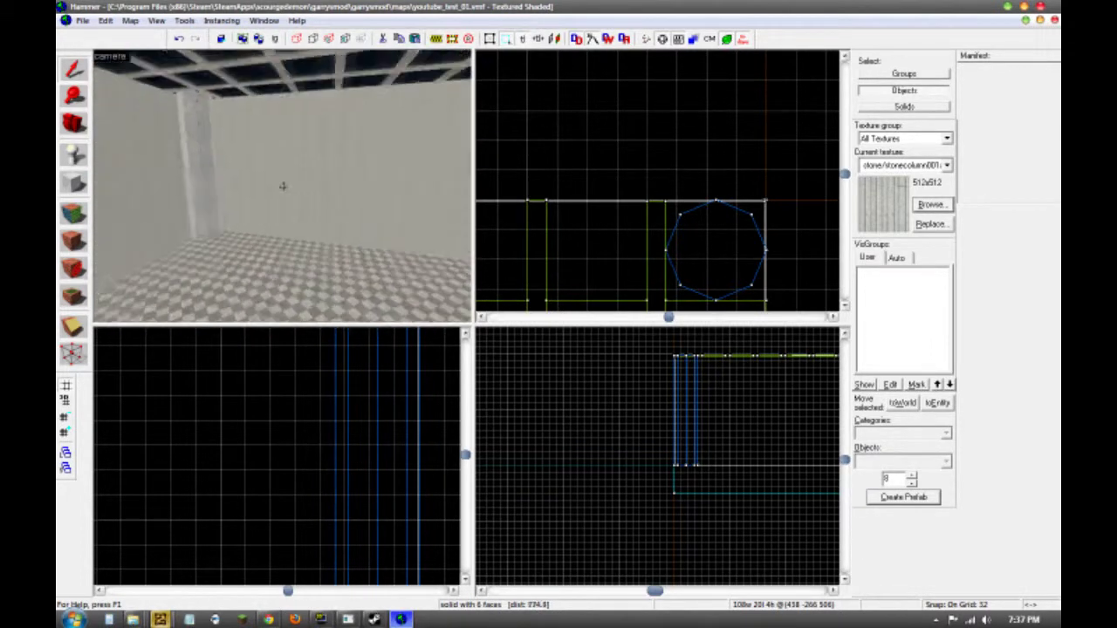
click(282, 186)
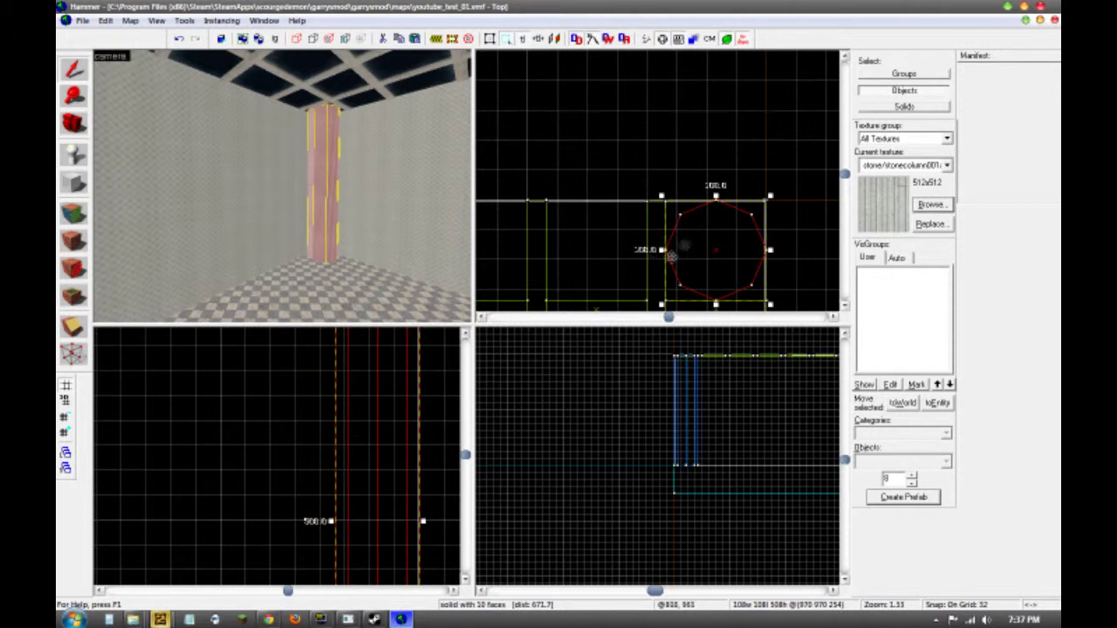
Step: Examine the platform under the player model, the ceiling grid from below and the outside of the roof
key(z)
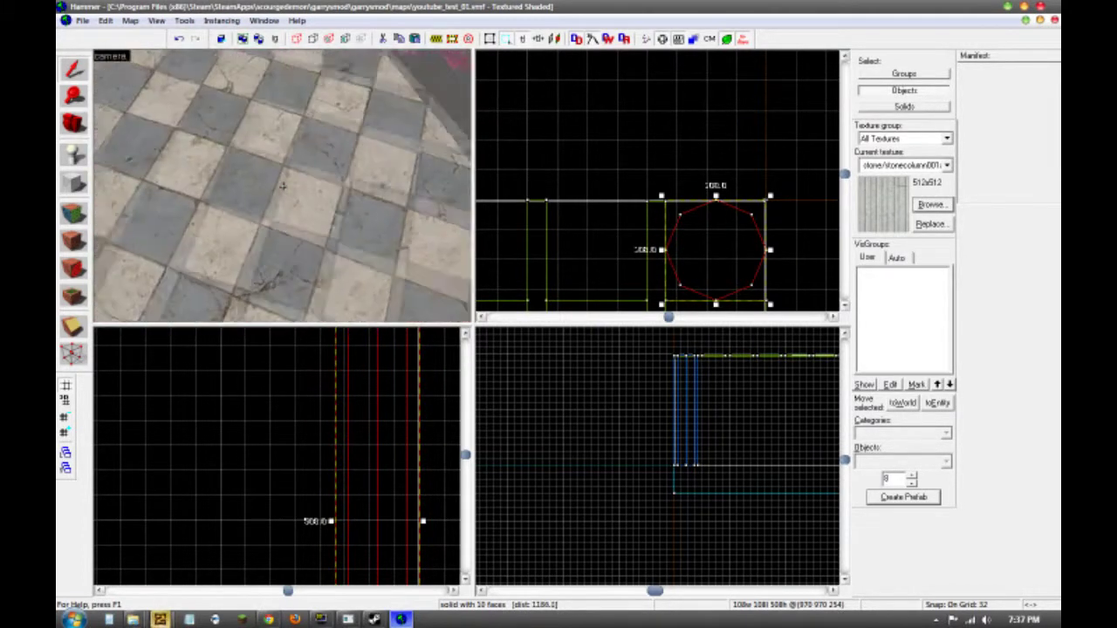
click(282, 186)
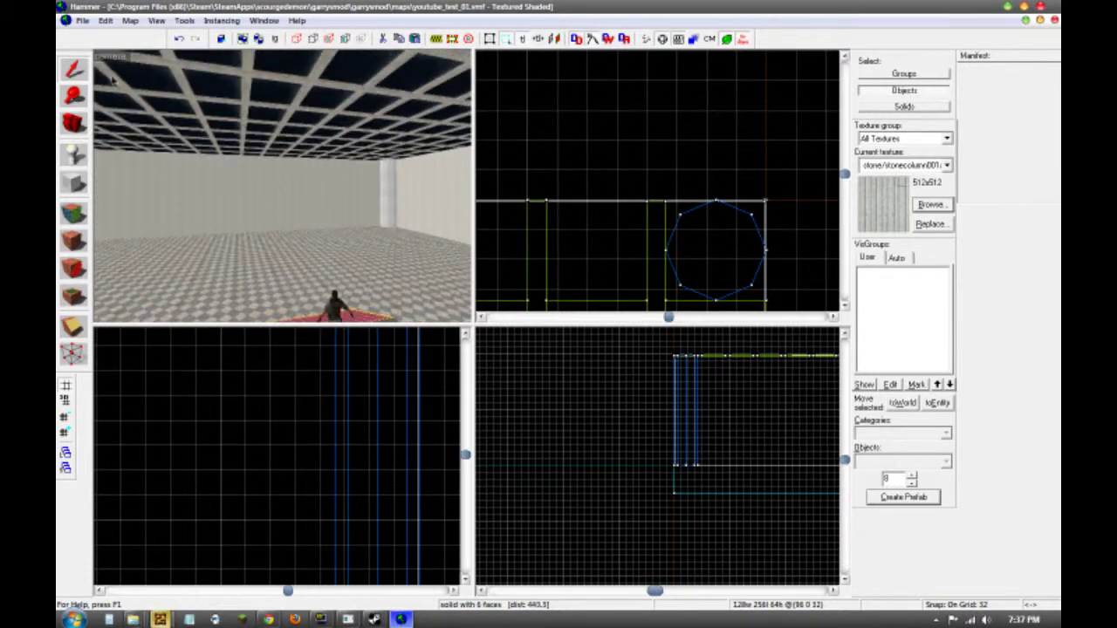
key(z)
key(s)
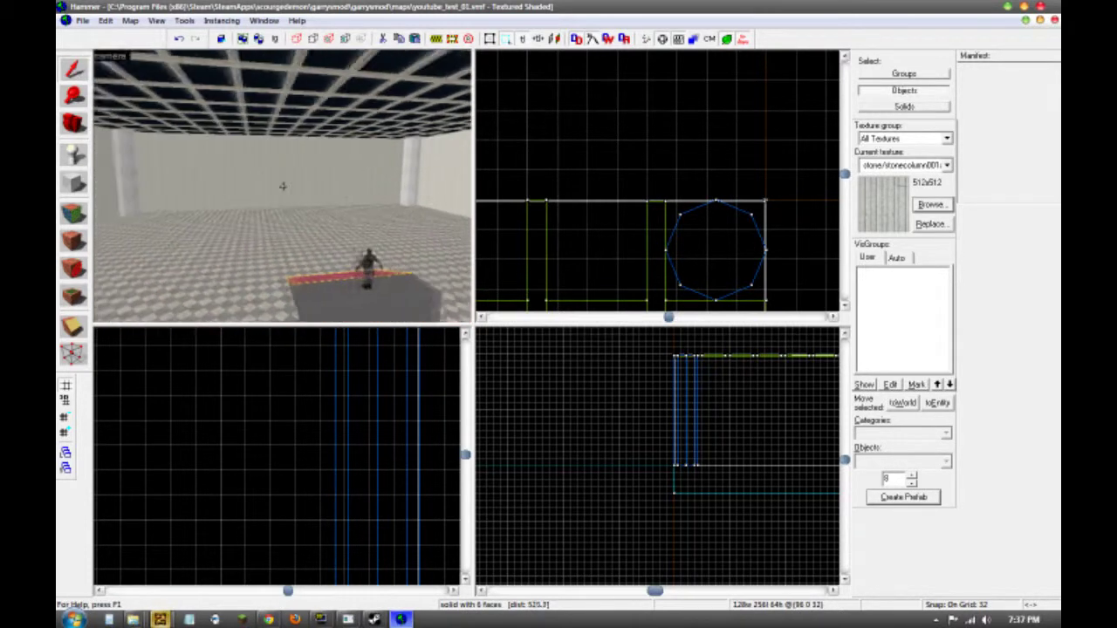
key(w)
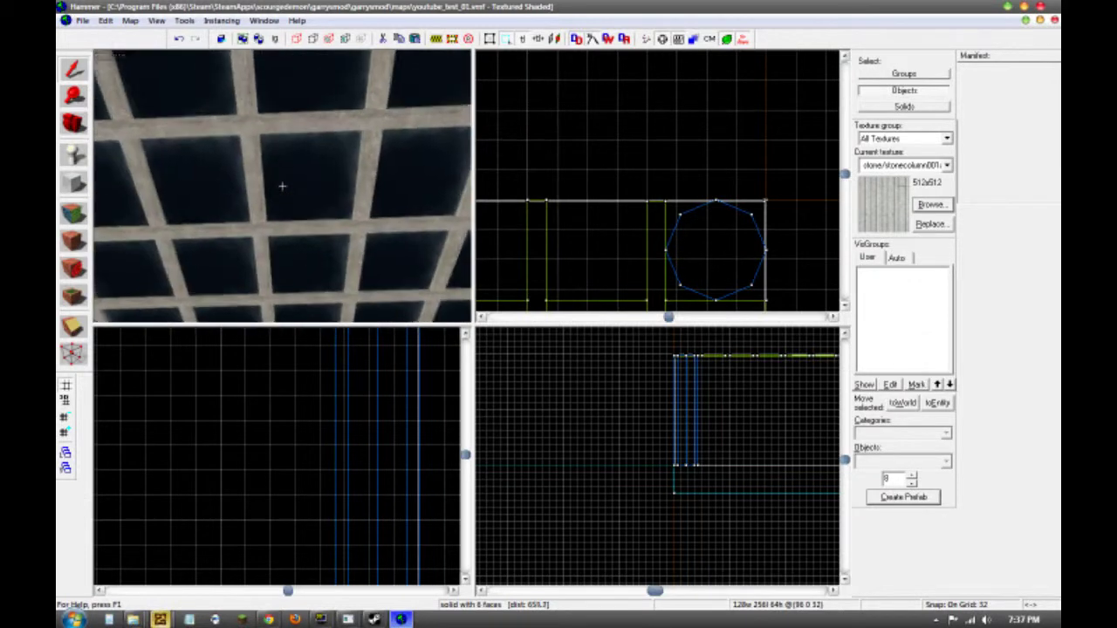
key(s)
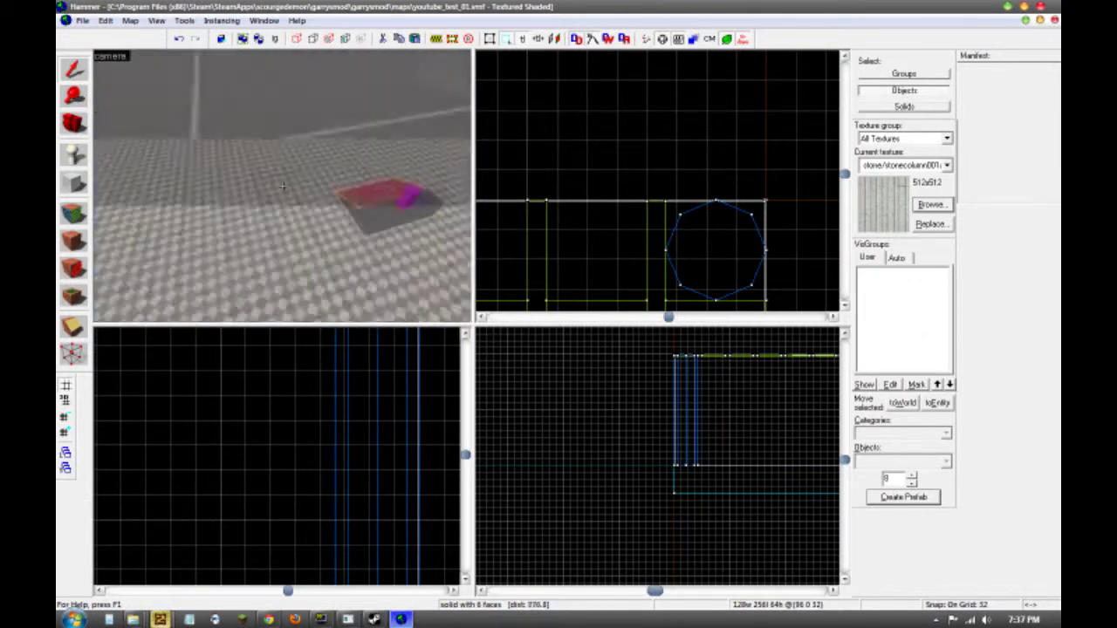
key(w)
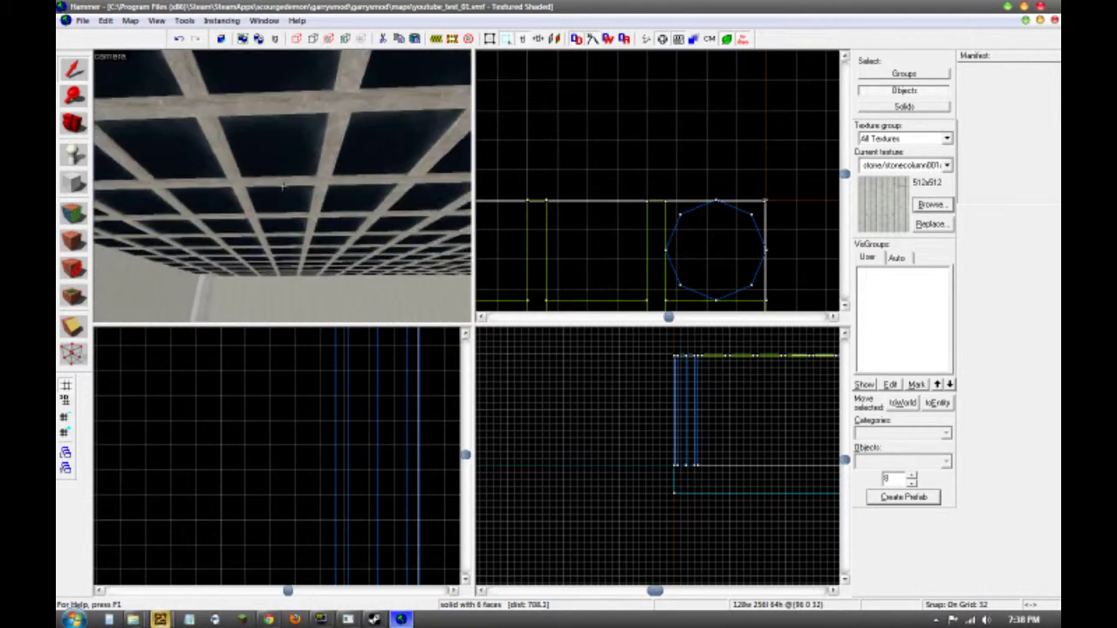
key(Down)
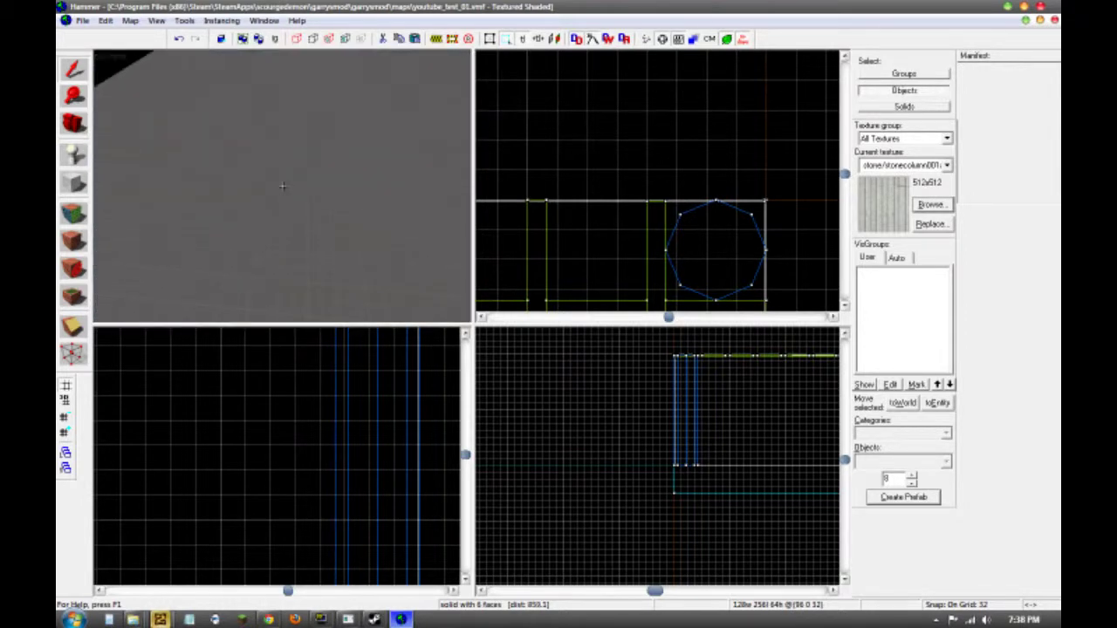
key(w)
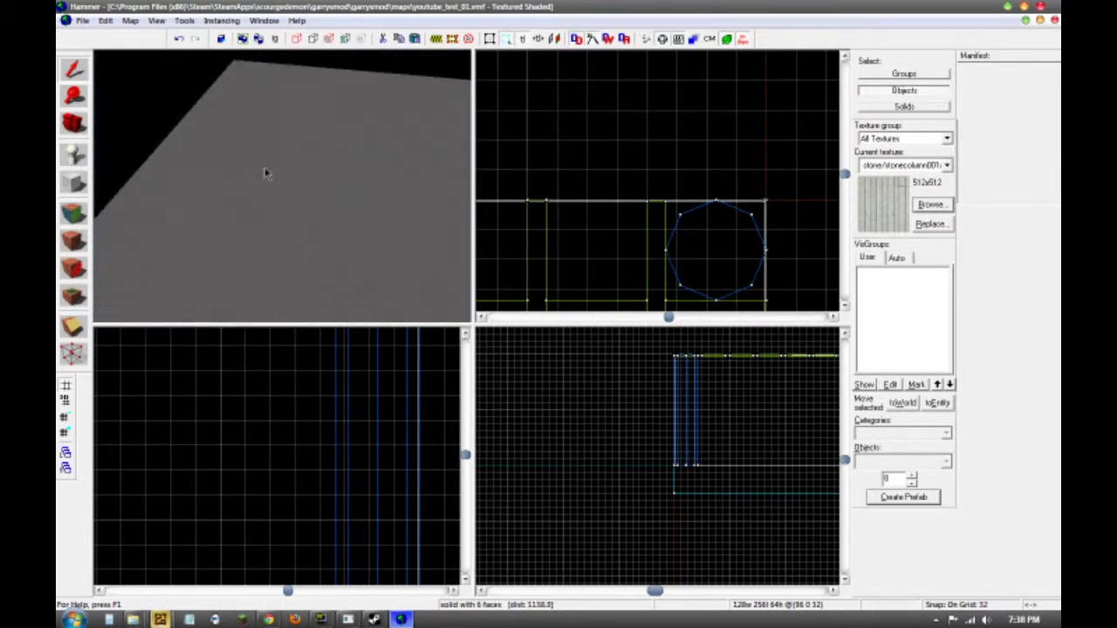
Step: Activate the Block tool at the room's corner and set the primitive to block
click(74, 184)
click(658, 239)
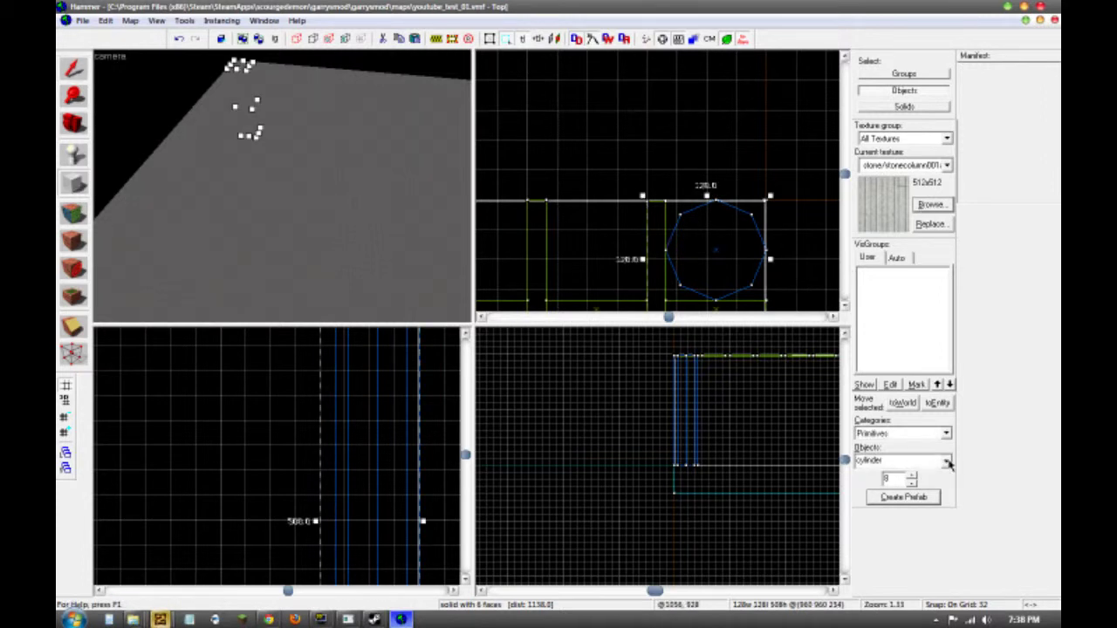
click(949, 463)
click(917, 489)
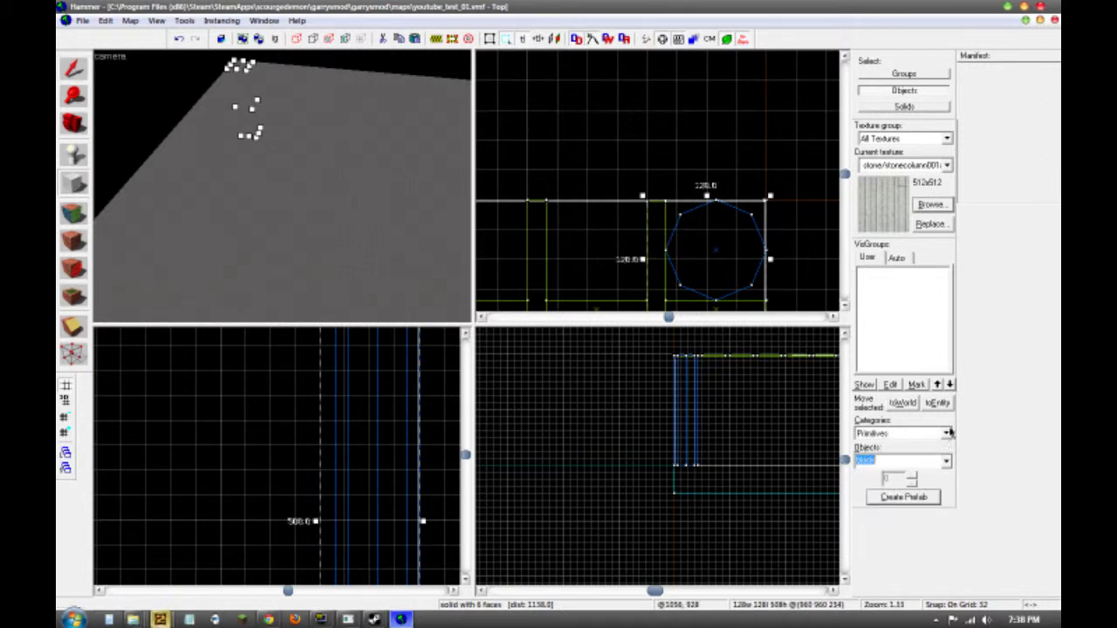
Step: Filter the texture browser by "skybox" and set tools/toolsskybox as the current texture
click(929, 205)
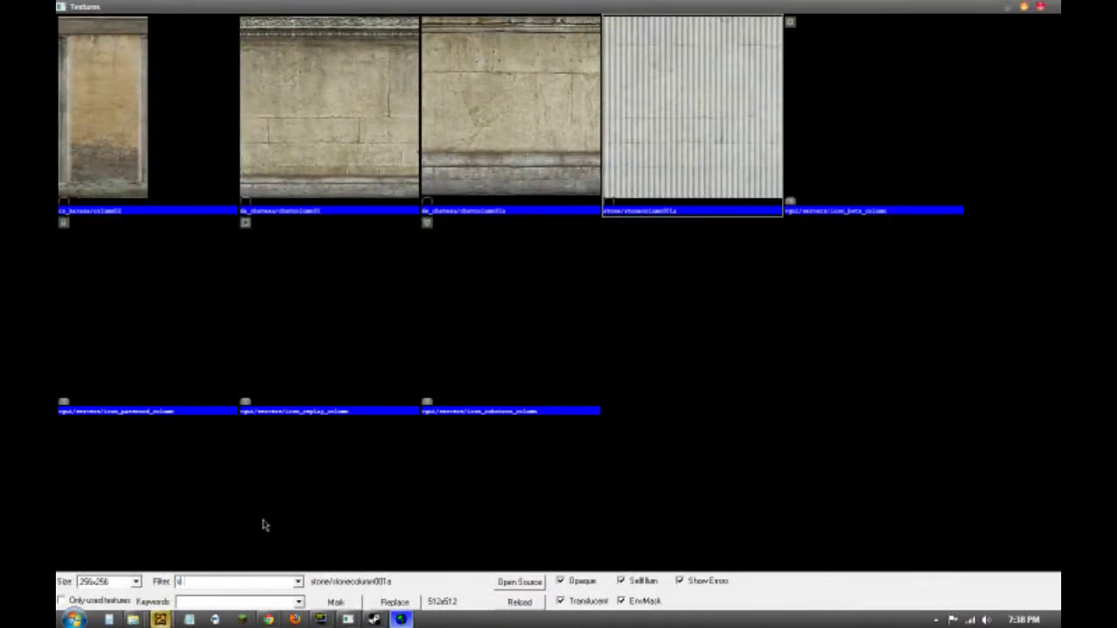
text(skybox)
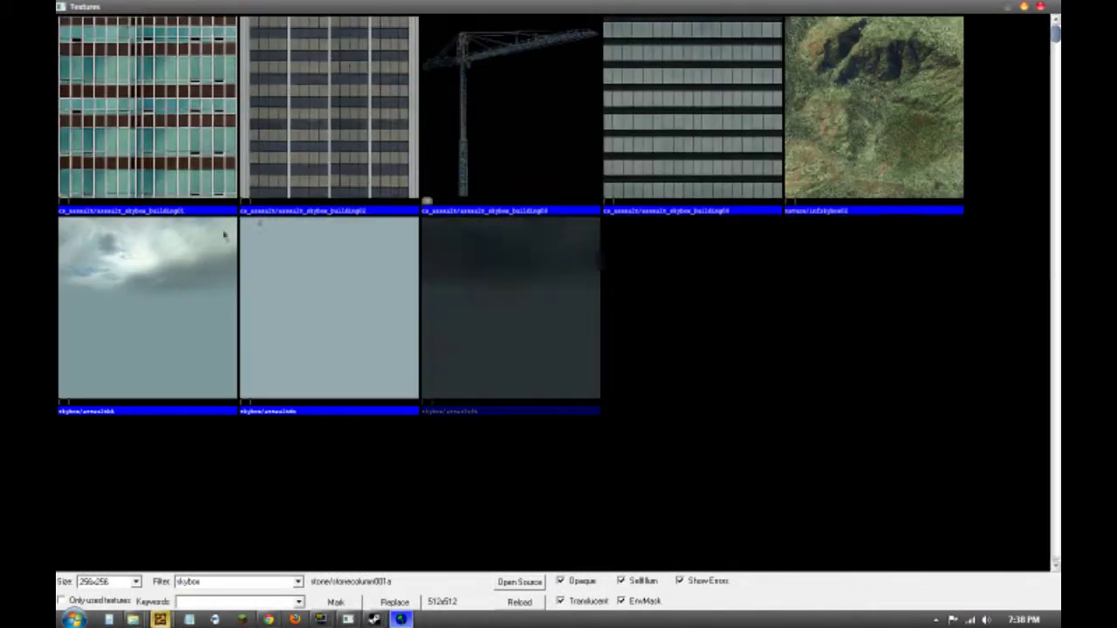
drag(1055, 33, 1054, 536)
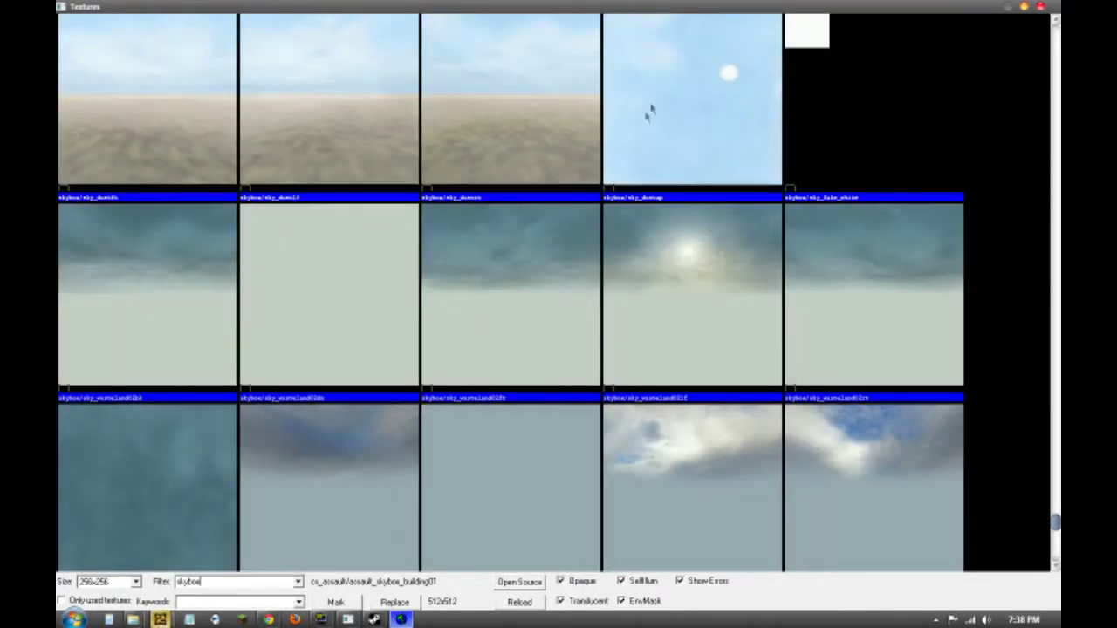
scroll(572, 200, down, 3)
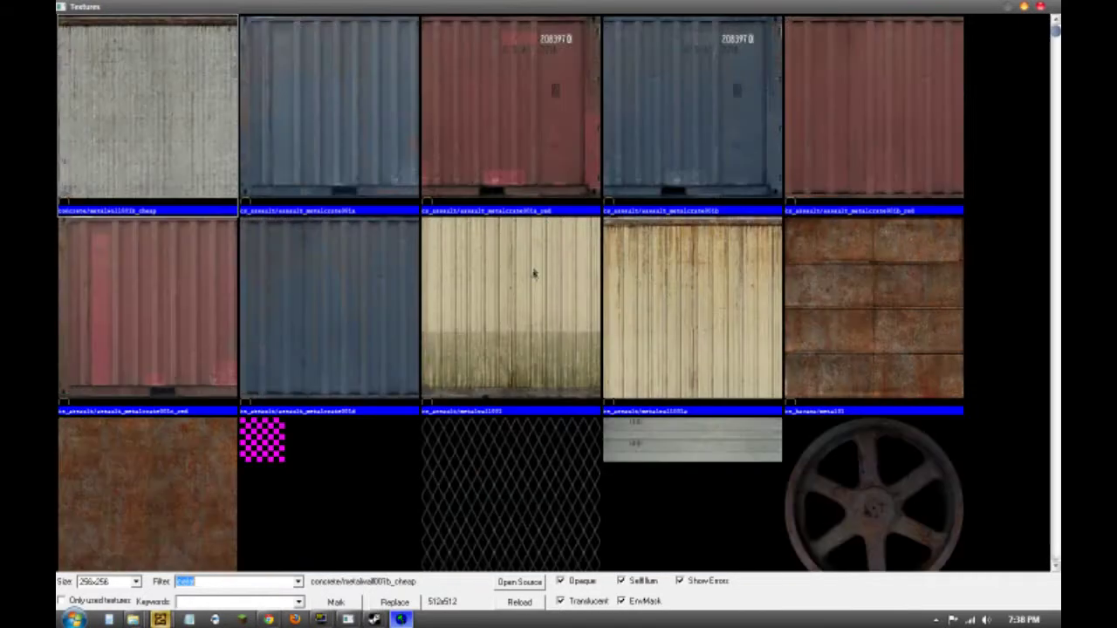
key(Down)
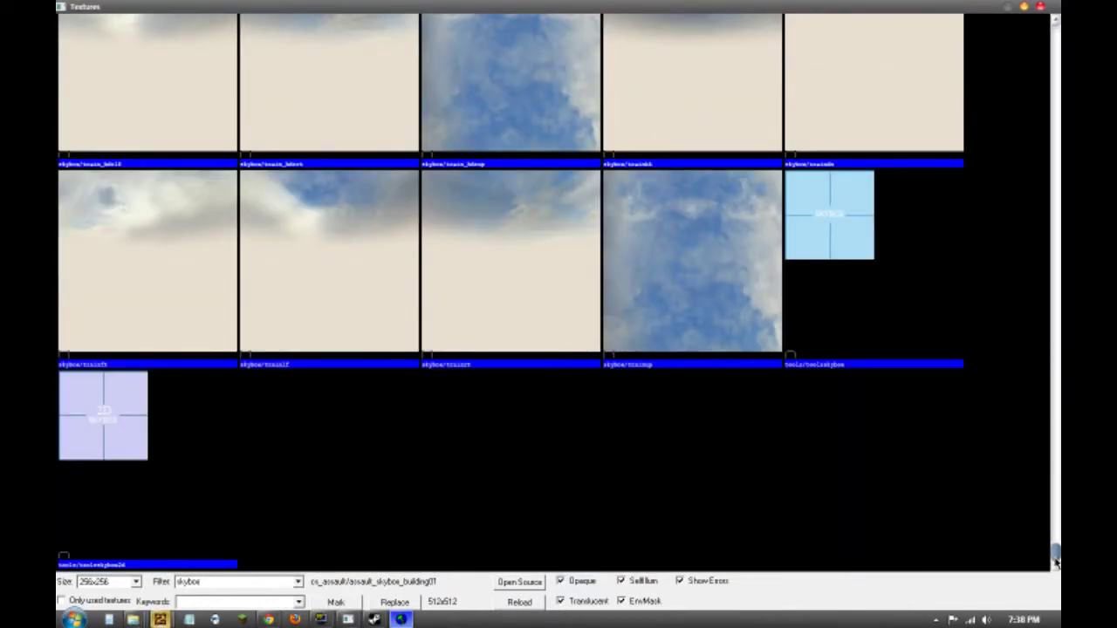
double_click(849, 256)
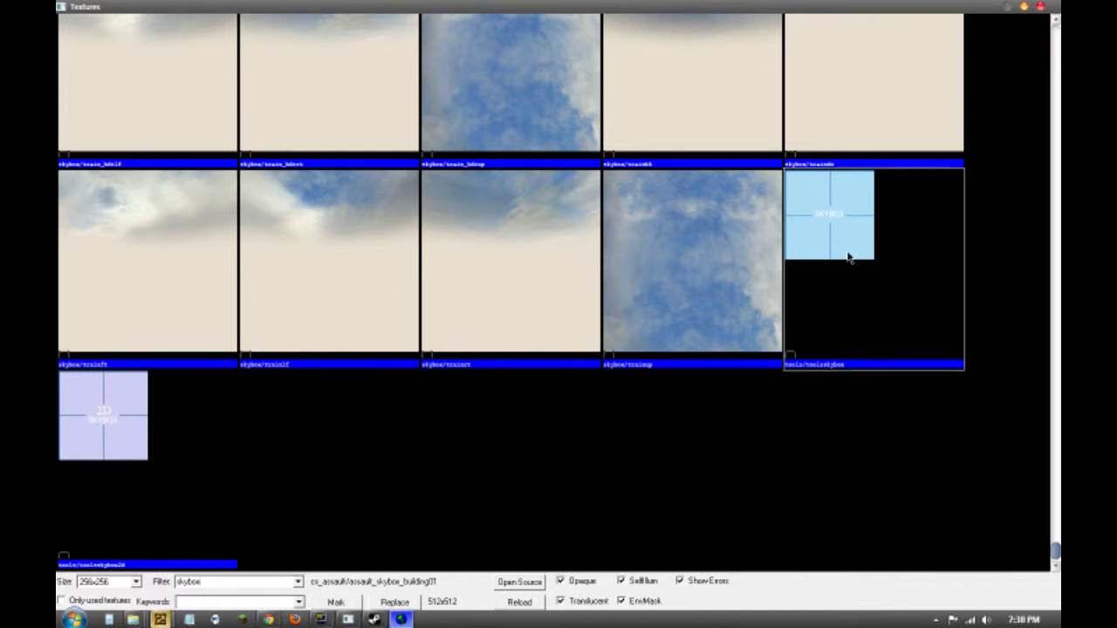
Step: Stretch the block outline from the room's corner column to the opposite corner so it covers the whole room at 2048 by 2048 units
key(w)
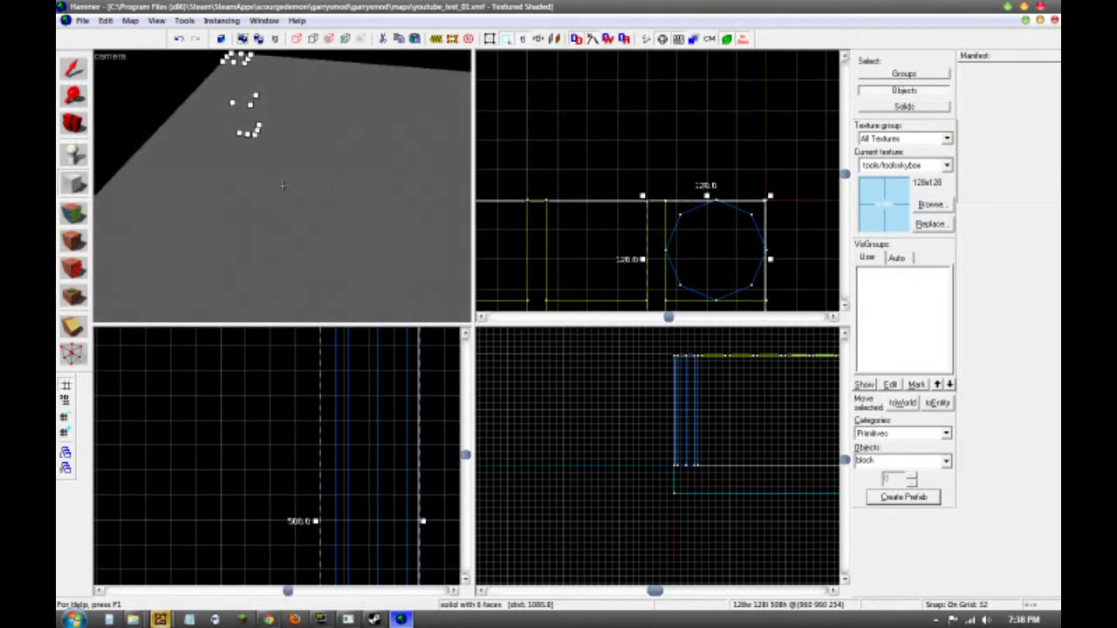
key(s)
key(z)
key(s)
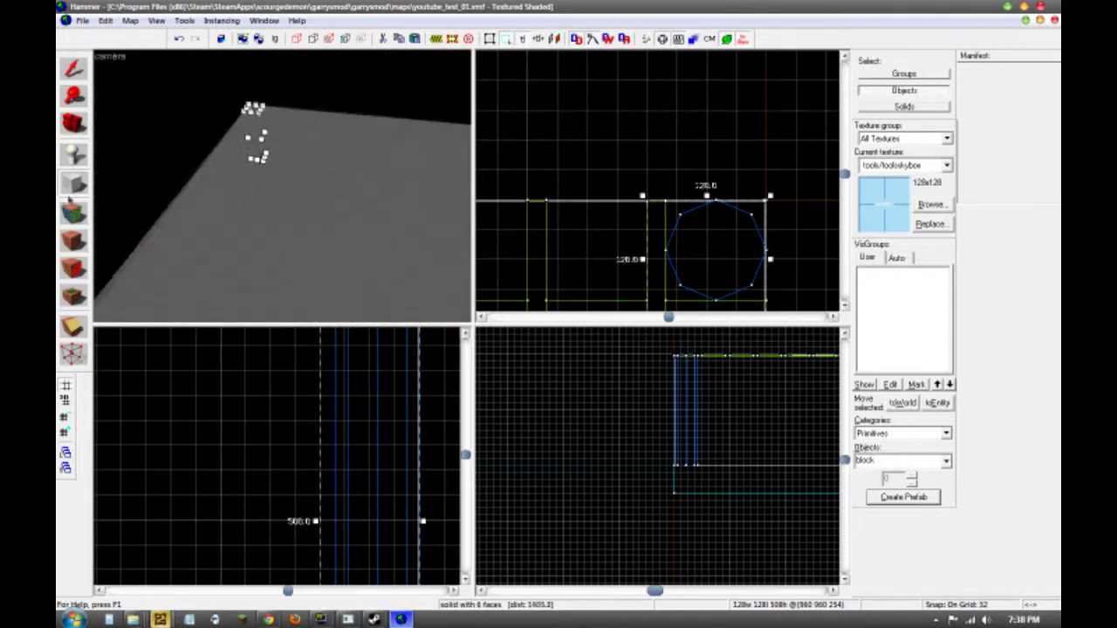
scroll(775, 223, up, 5)
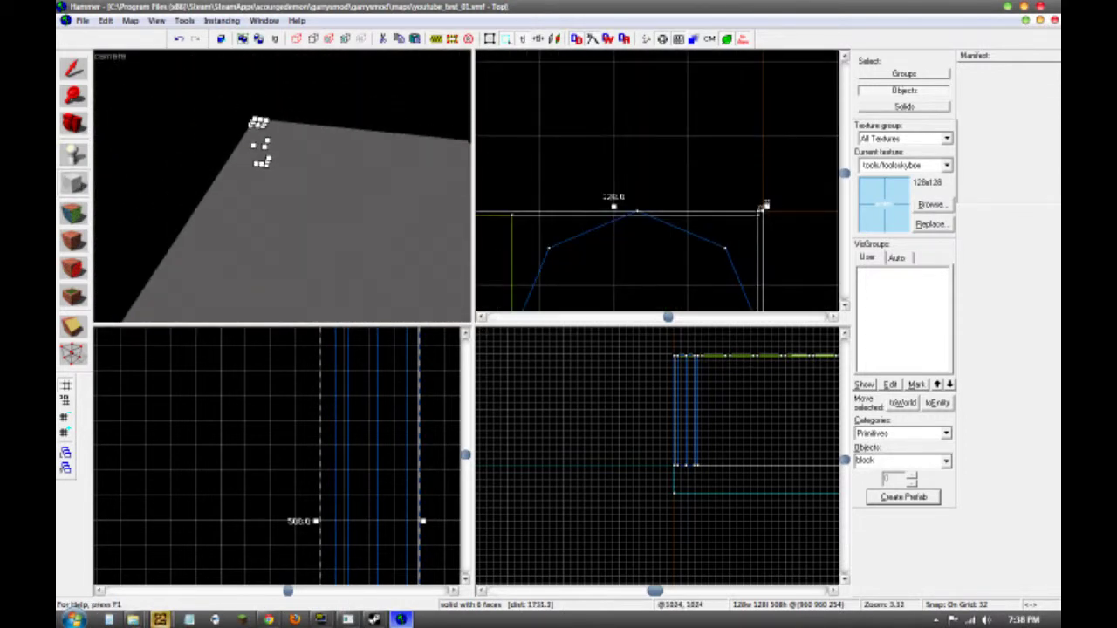
scroll(766, 205, down, 3)
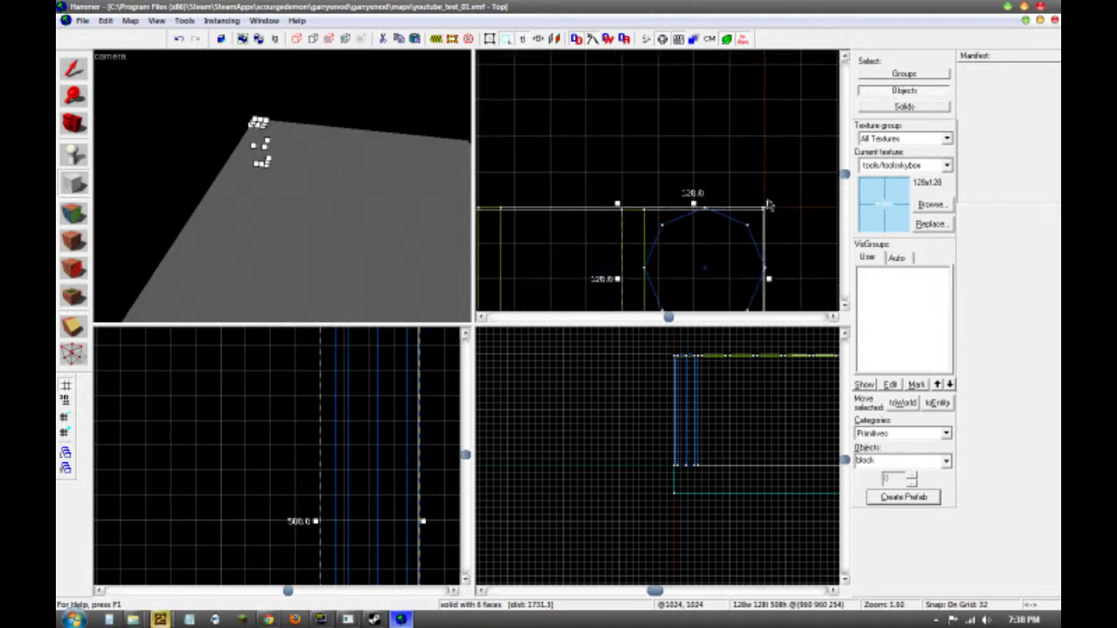
scroll(765, 209, down, 5)
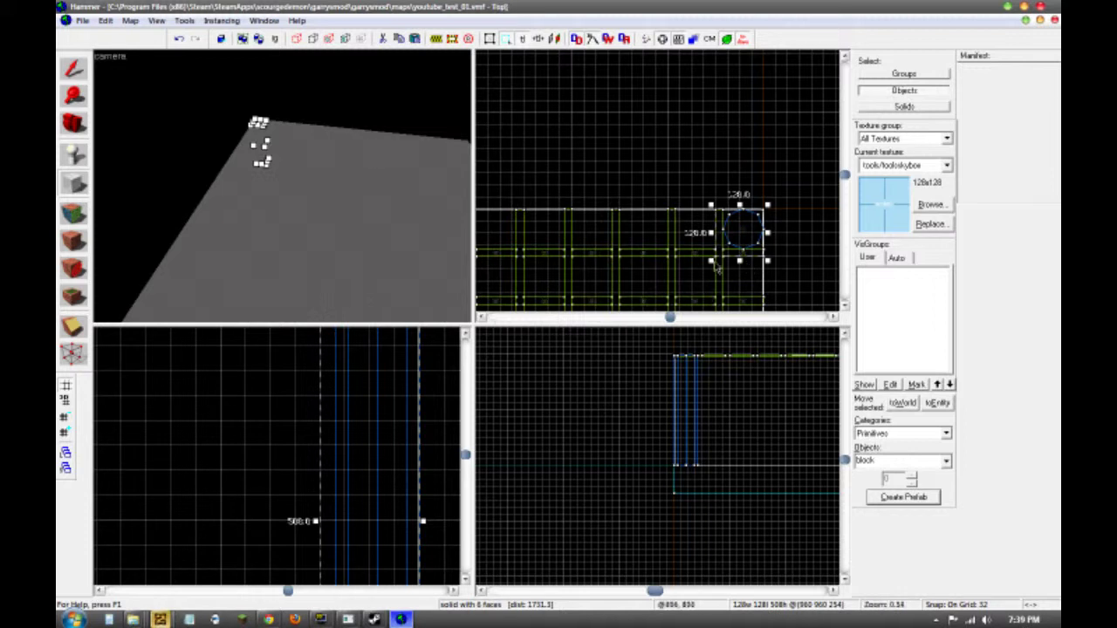
drag(711, 261, 412, 360)
scroll(709, 248, down, 5)
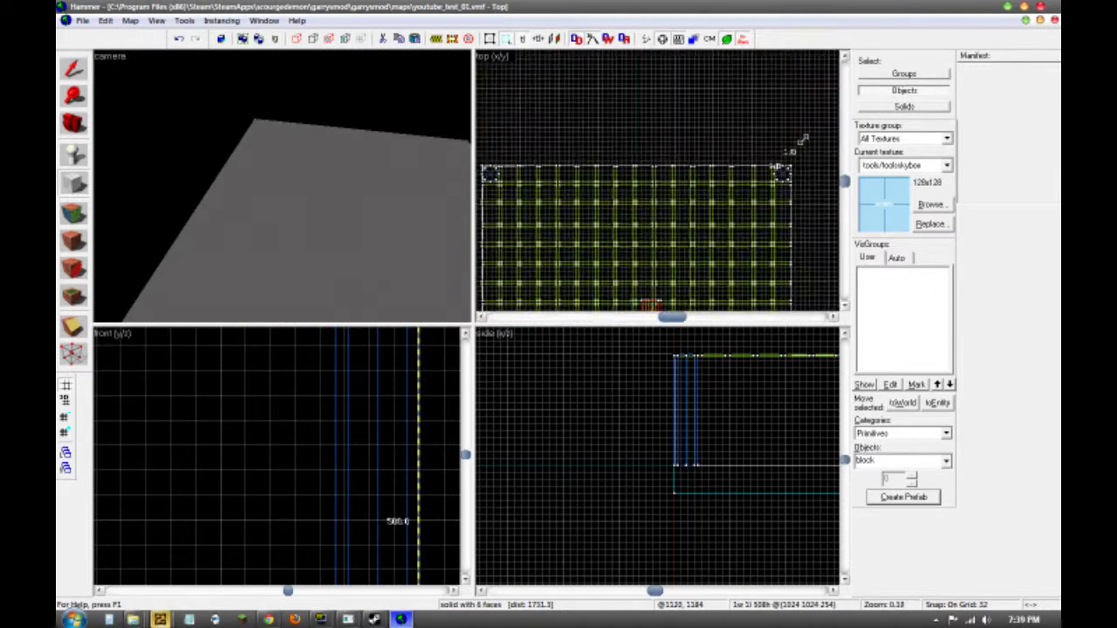
scroll(709, 248, down, 2)
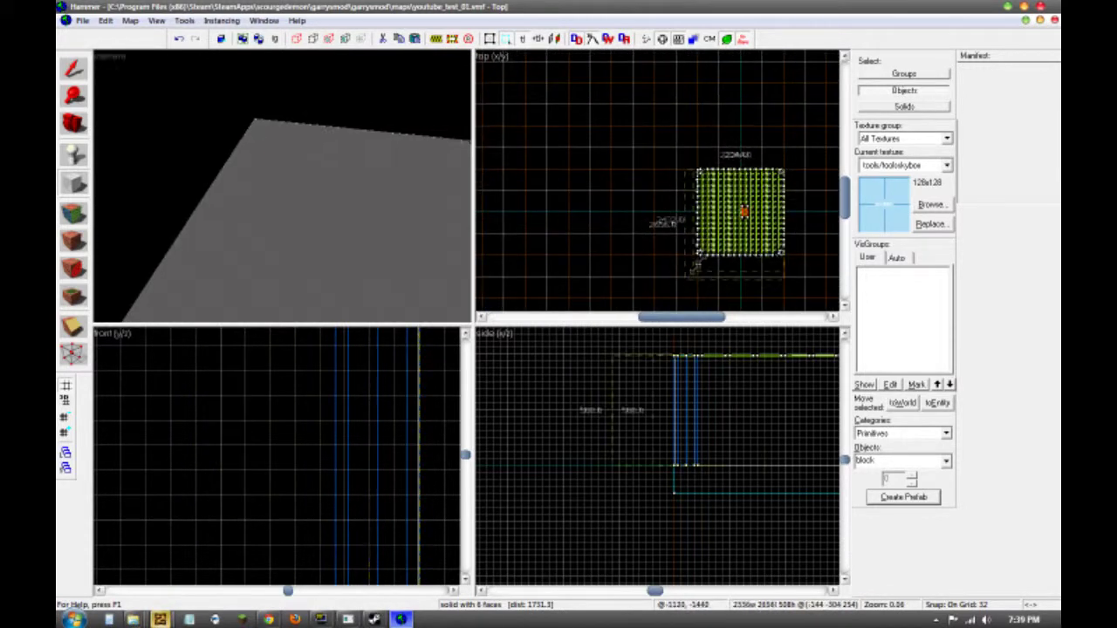
scroll(694, 247, up, 4)
scroll(689, 246, up, 7)
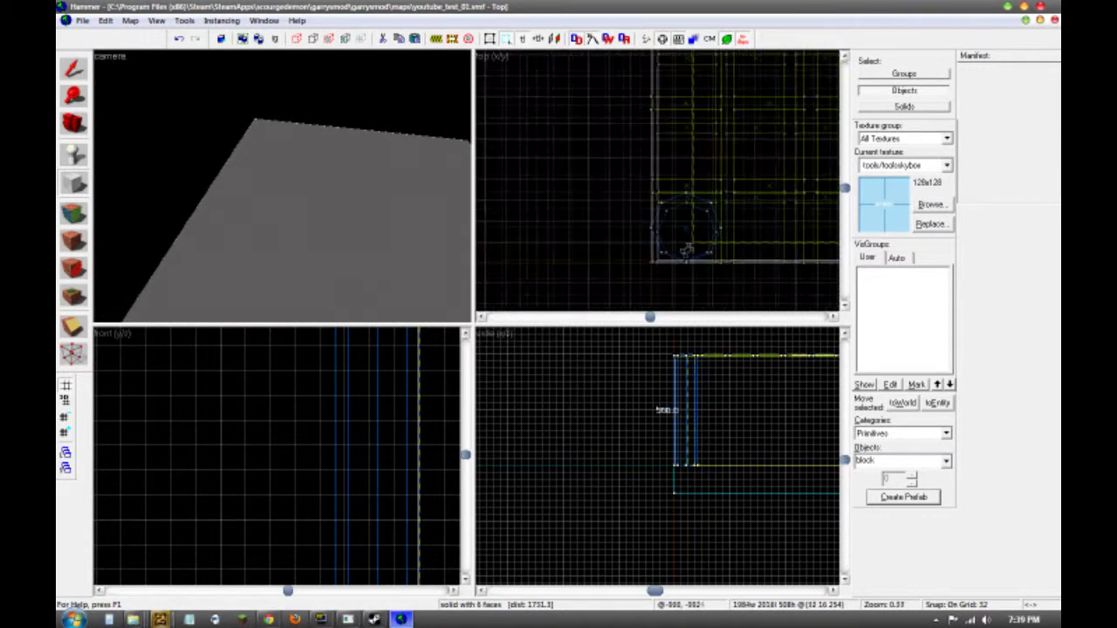
scroll(655, 264, up, 4)
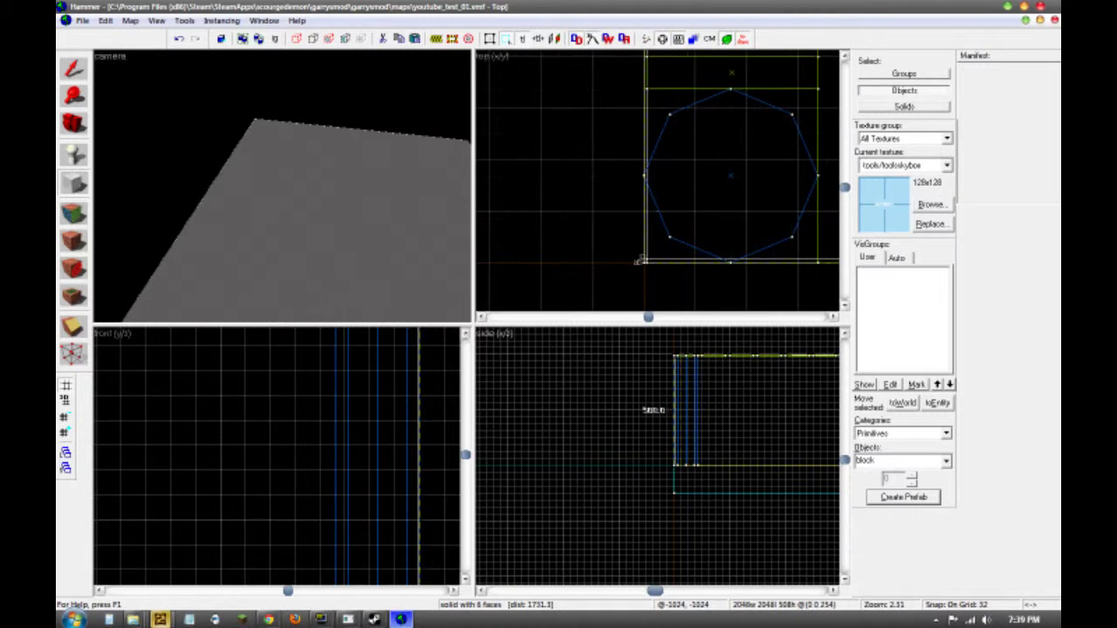
scroll(631, 214, up, 6)
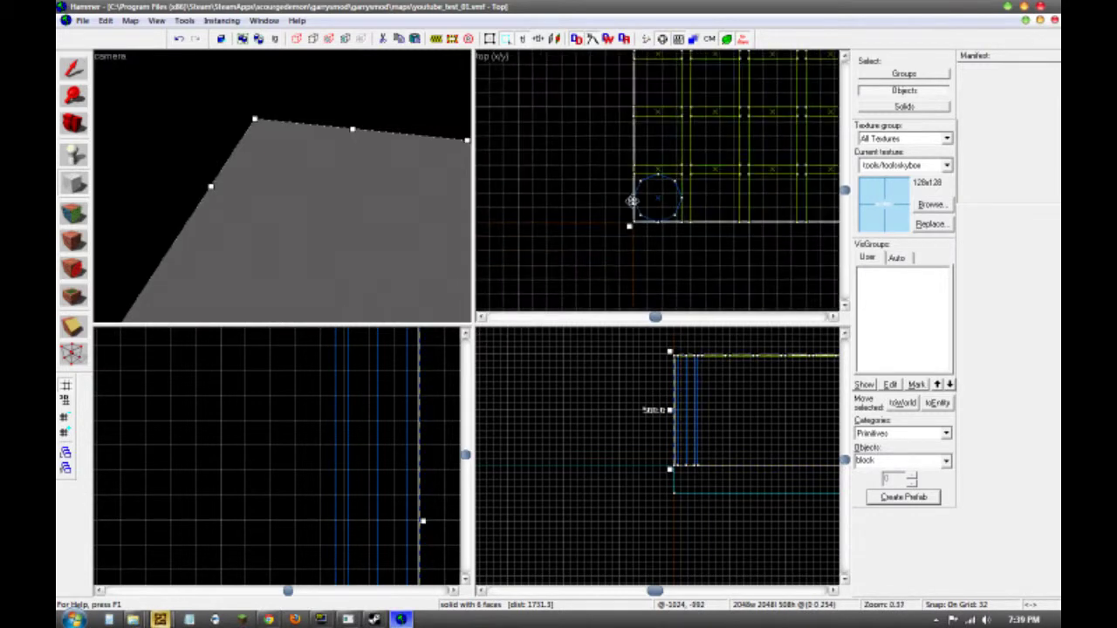
Step: Move the block outline up 512 units so it sits above the glass roof
key(z)
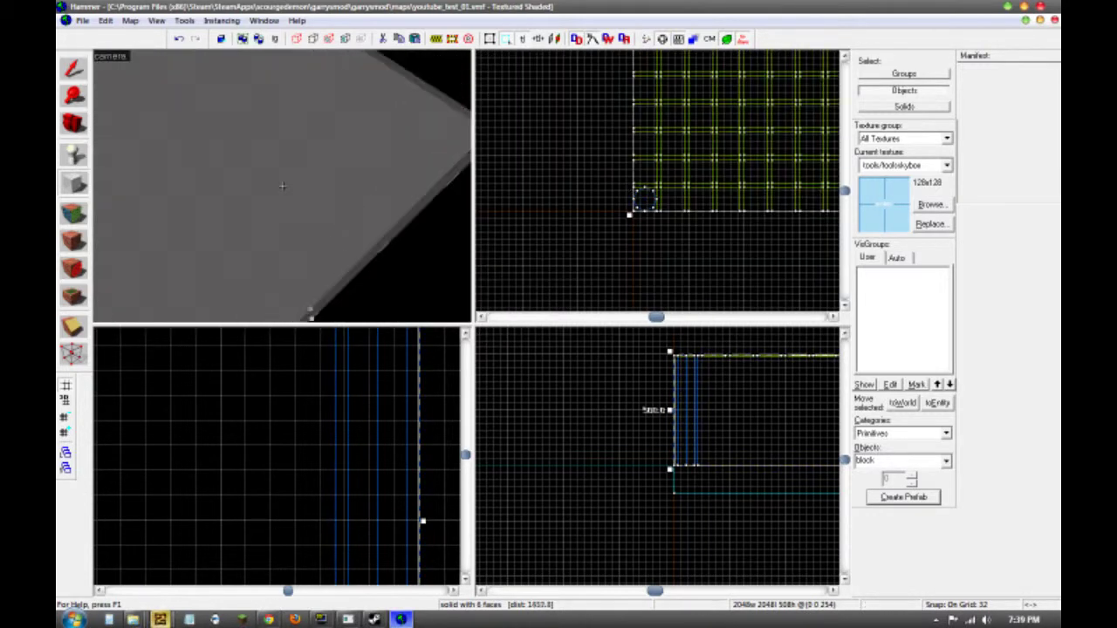
key(w)
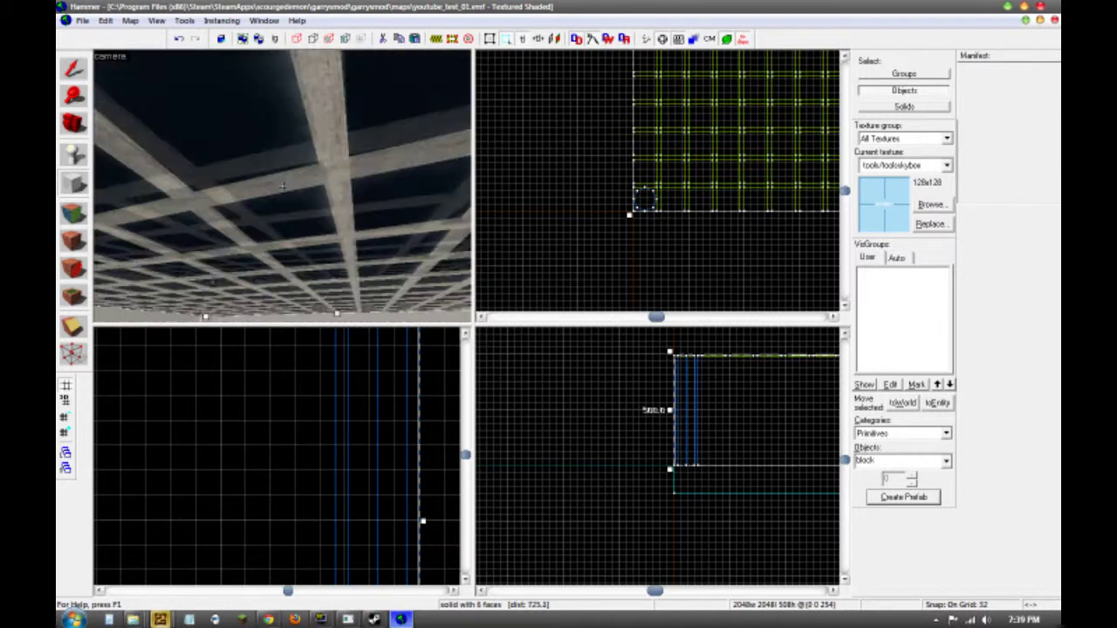
key(s)
key(z)
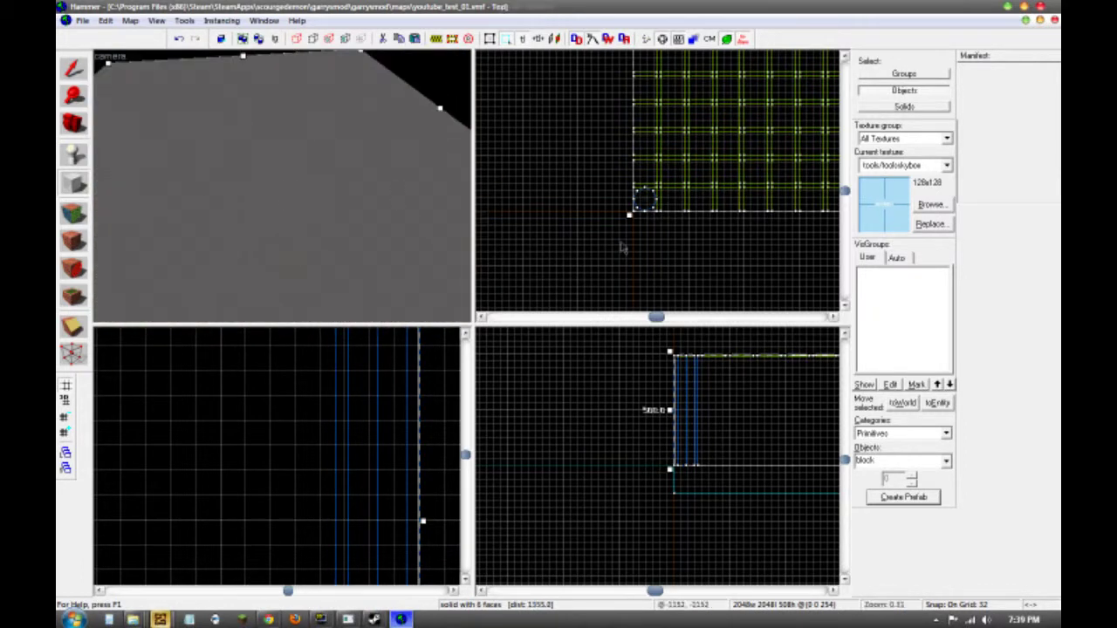
scroll(706, 458, down, 2)
scroll(741, 439, down, 4)
scroll(772, 437, up, 8)
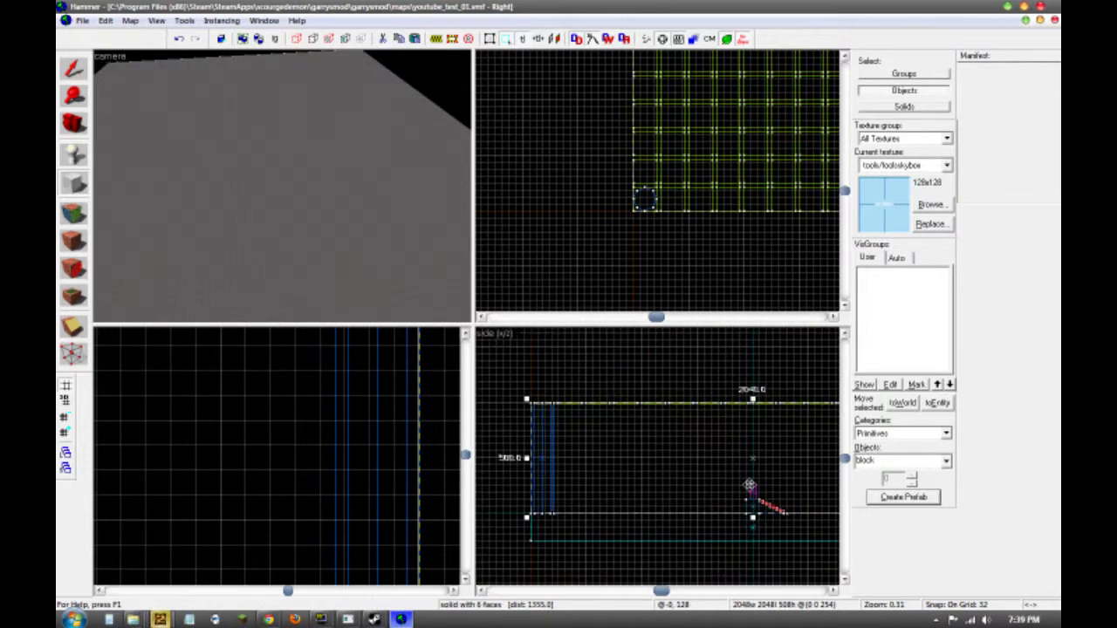
drag(749, 486, 752, 373)
scroll(729, 395, down, 3)
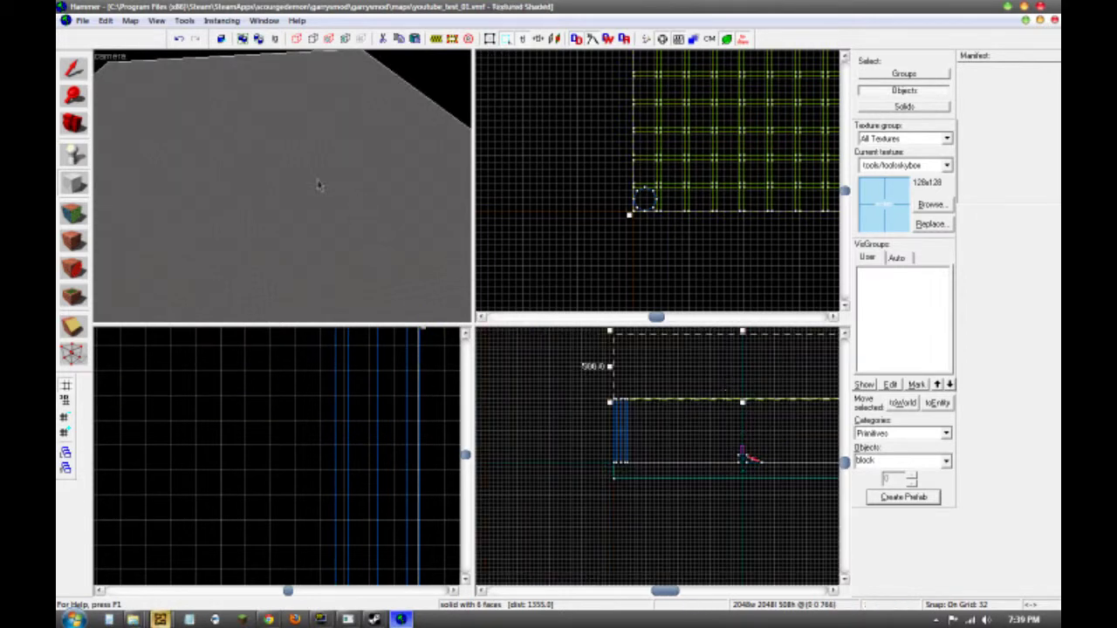
Step: Reduce the grid to 2 units and extend the block outline's bottom edge down to the roof, making it 510 units high
key(z)
key(w)
key(w)
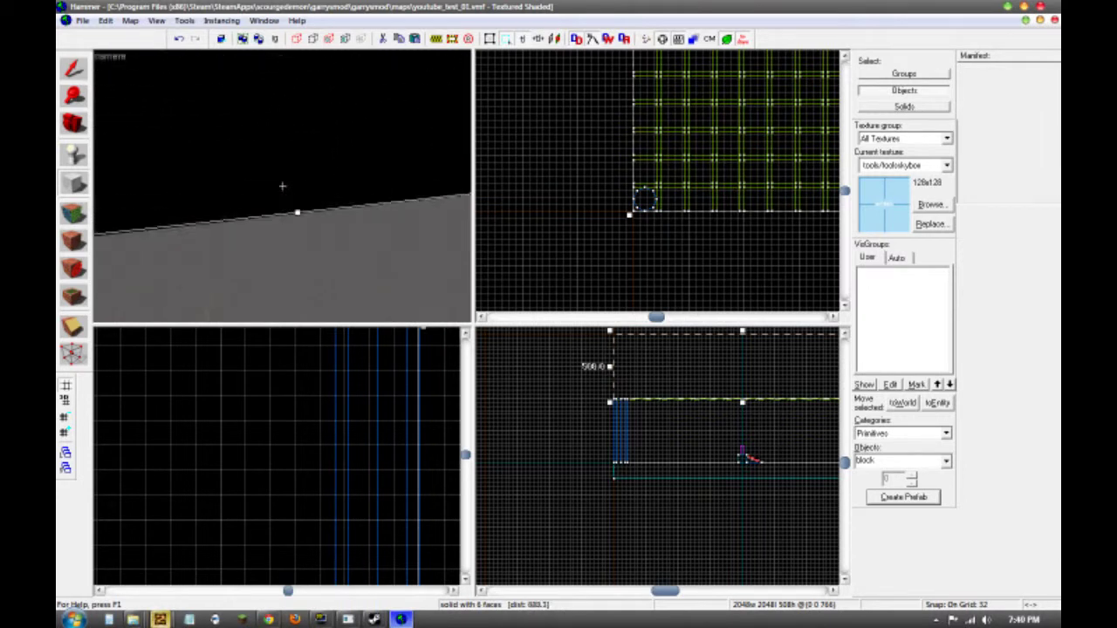
key(w)
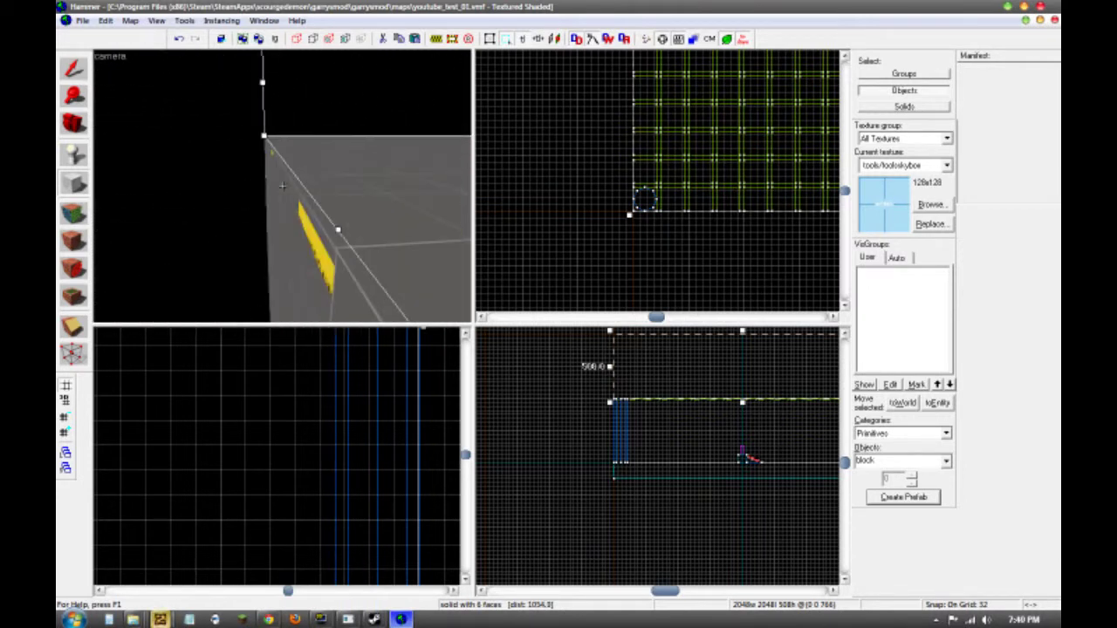
drag(282, 186, 282, 186)
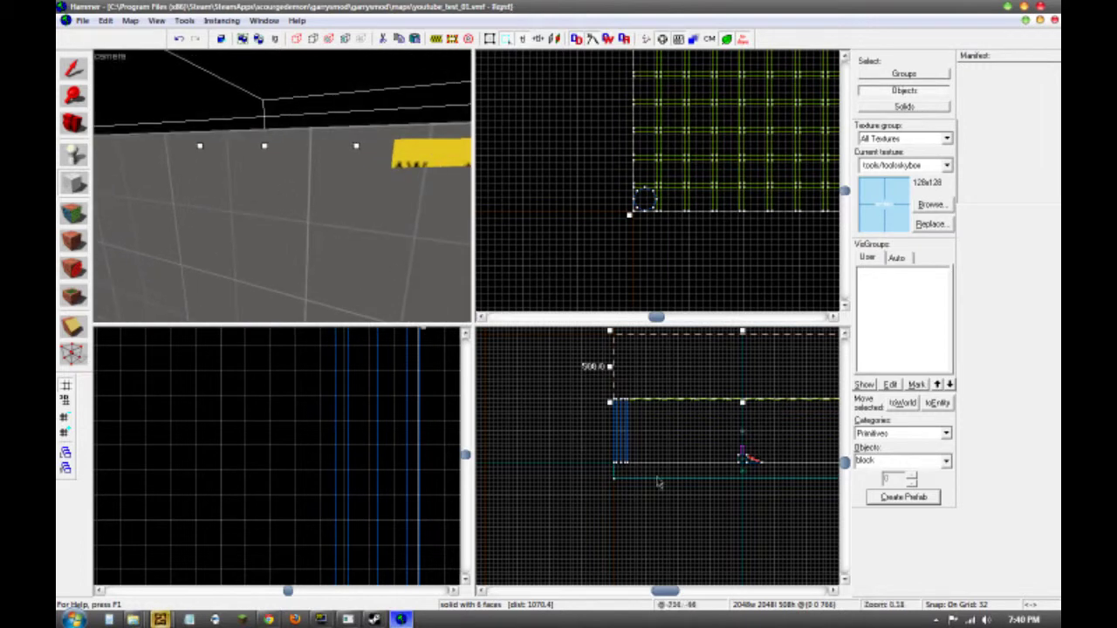
scroll(727, 374, up, 10)
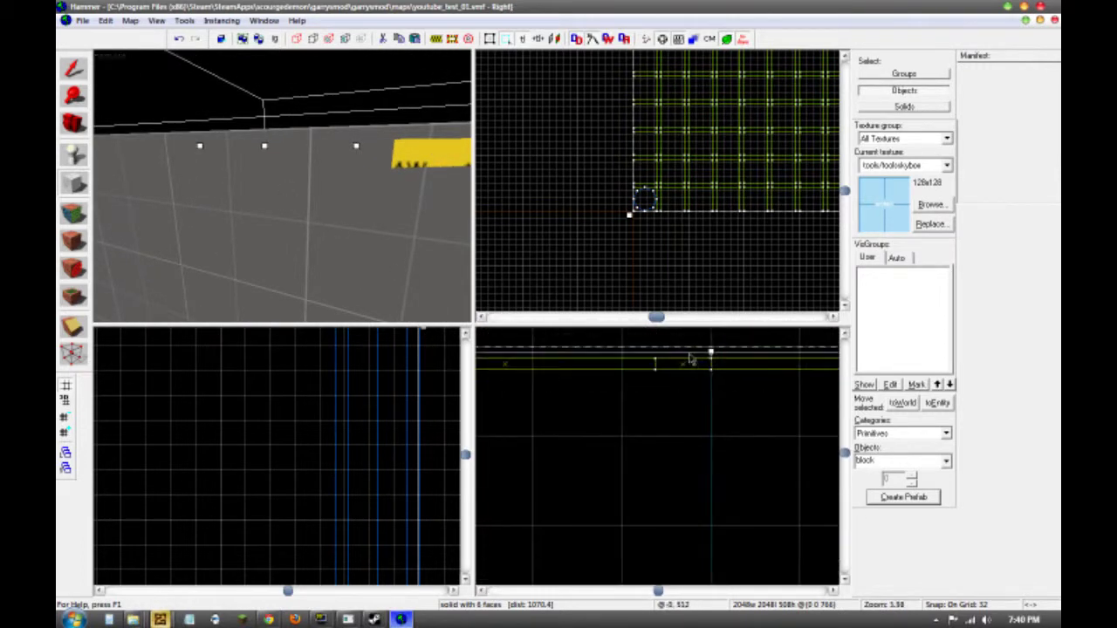
scroll(708, 356, up, 2)
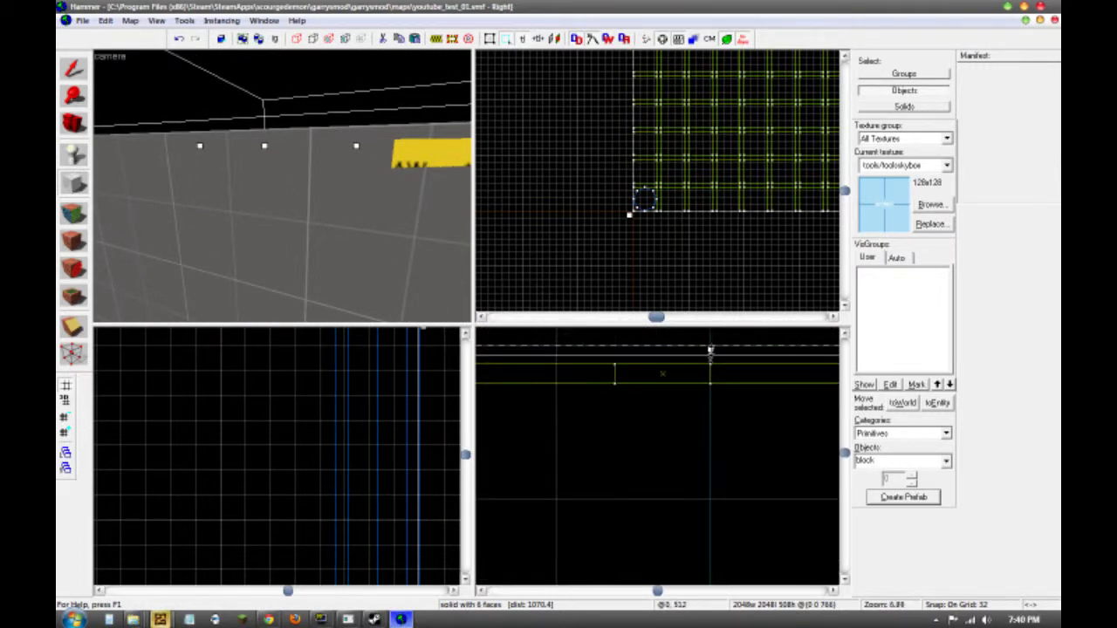
key(bracketleft)
key(bracketleft)
key(bracketleft)
key(bracketleft)
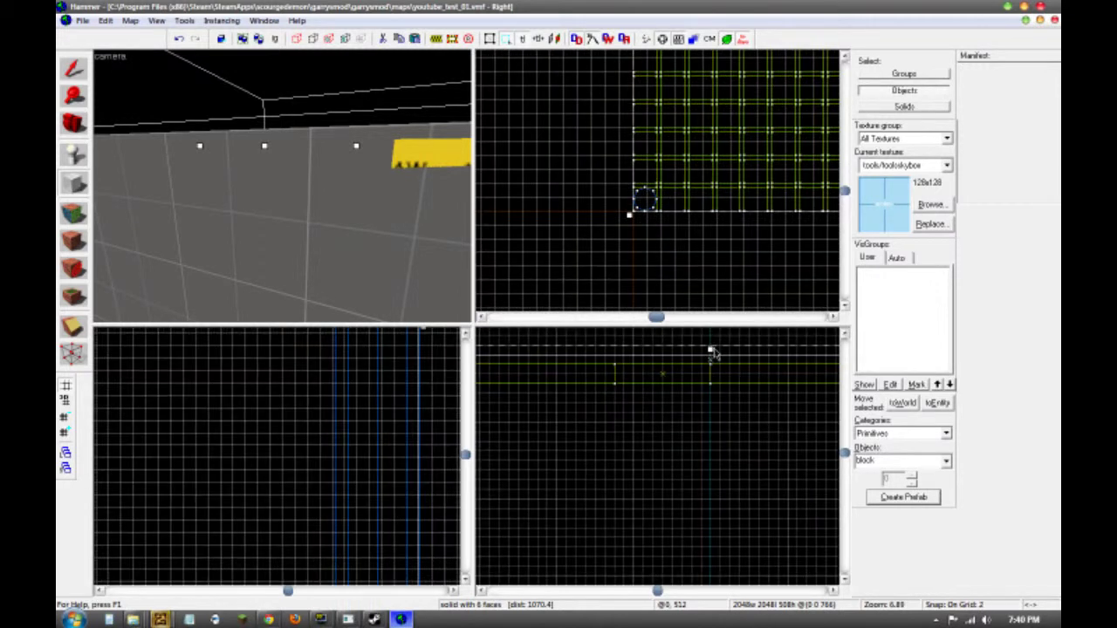
scroll(711, 358, down, 3)
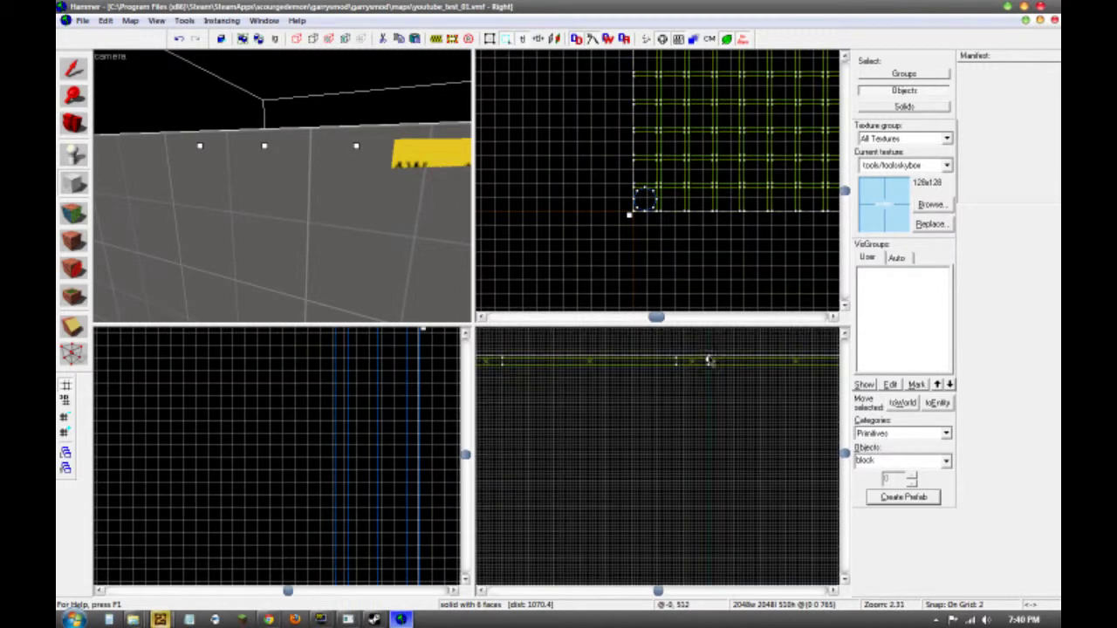
scroll(724, 437, down, 8)
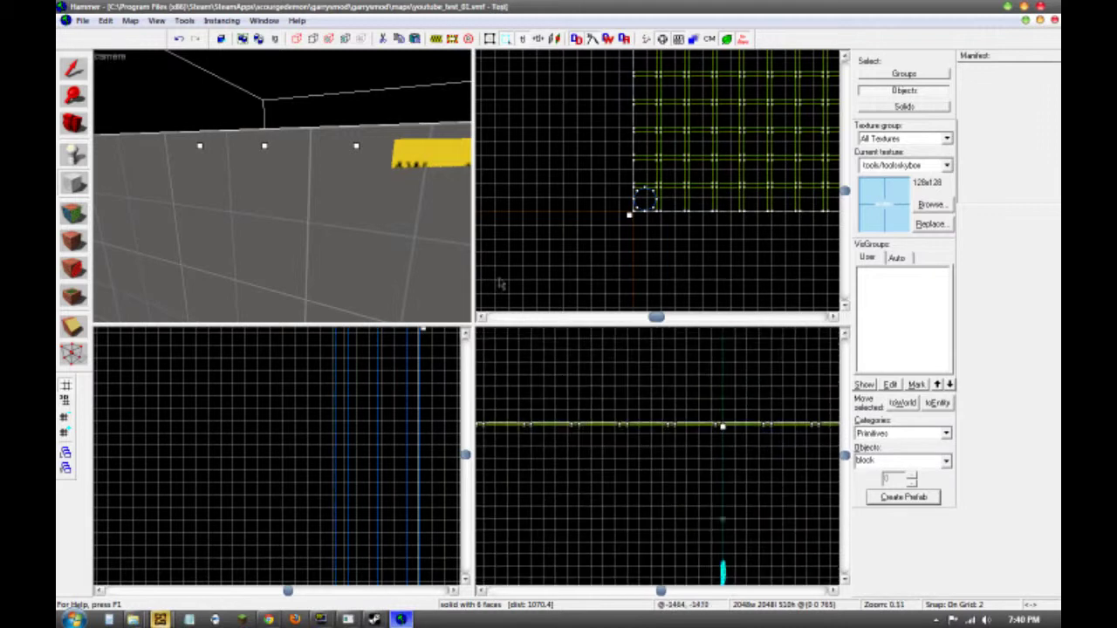
Step: Create the skybox-textured block from the outline above the roof and view it from outside
scroll(440, 234, down, 8)
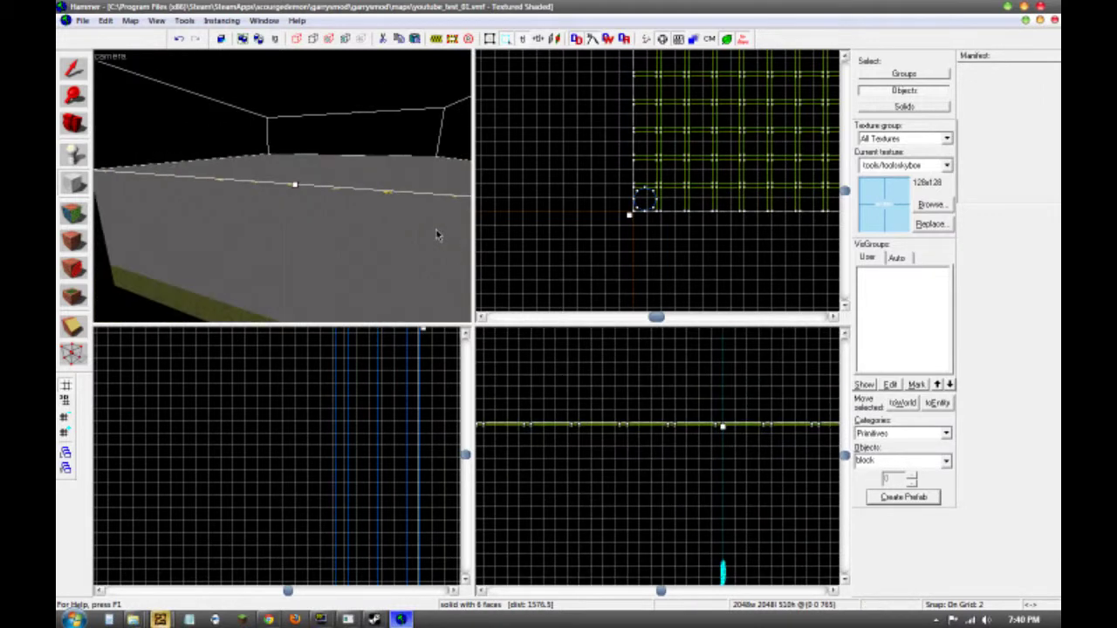
key(Return)
key(z)
key(s)
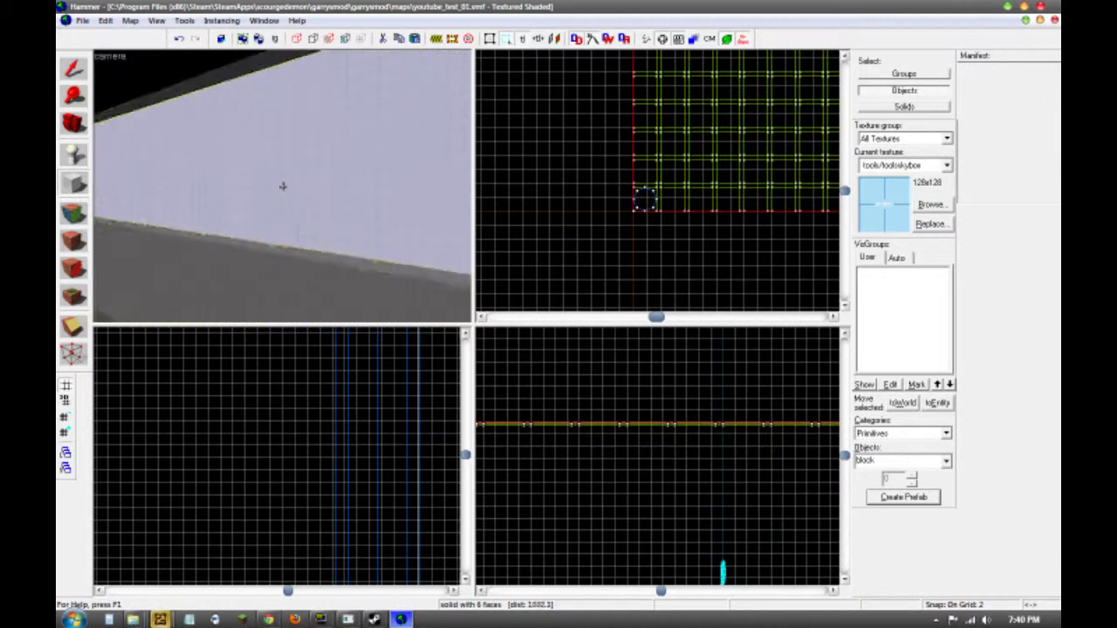
key(w)
key(s)
key(d)
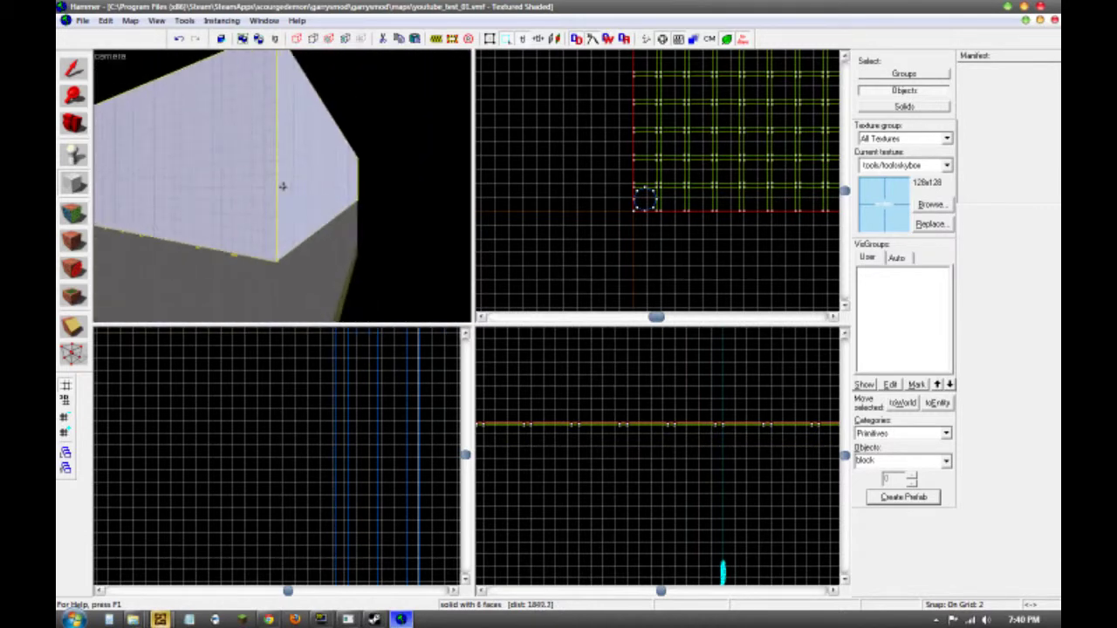
Step: Make the skybox block hollow with walls 2 units thick
click(185, 20)
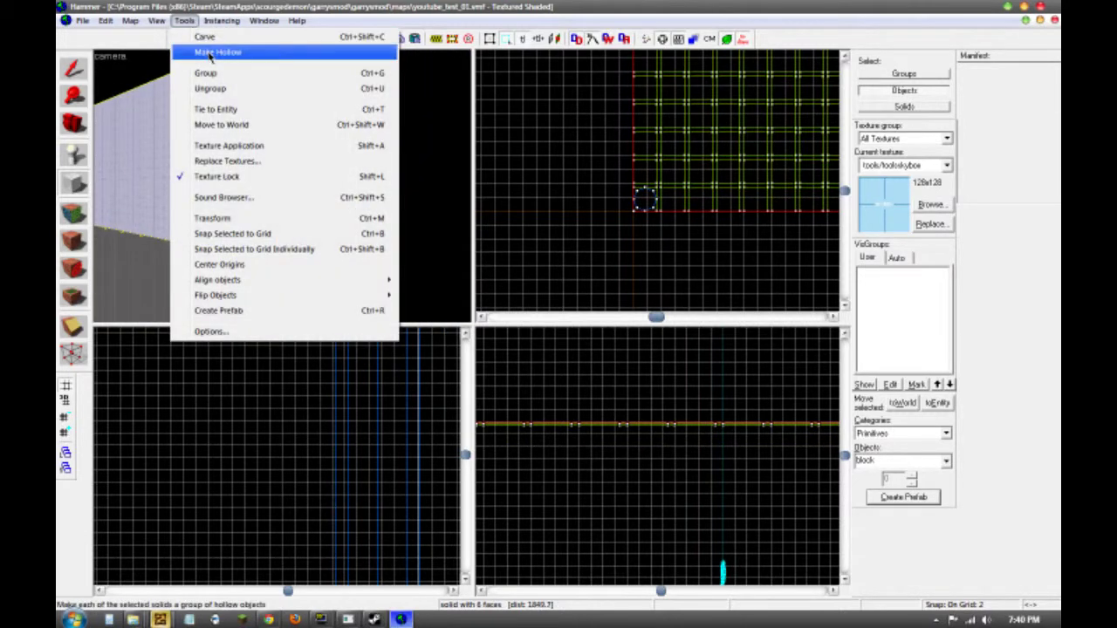
click(209, 54)
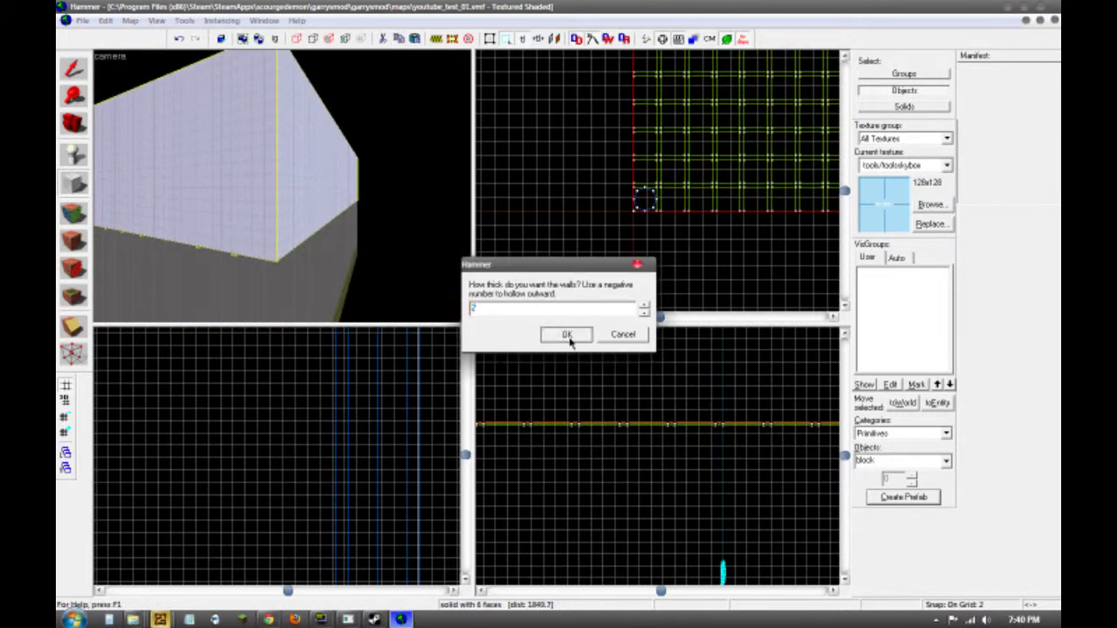
click(568, 338)
Step: Select the floor of the hollowed skybox from inside and delete it
key(w)
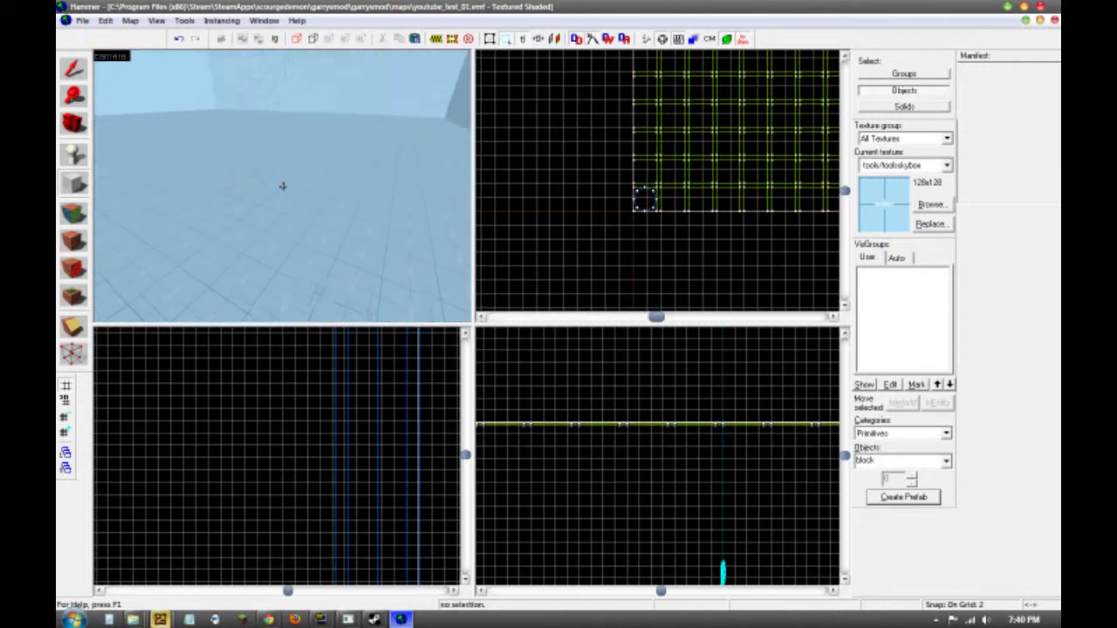
key(z)
click(72, 70)
click(227, 181)
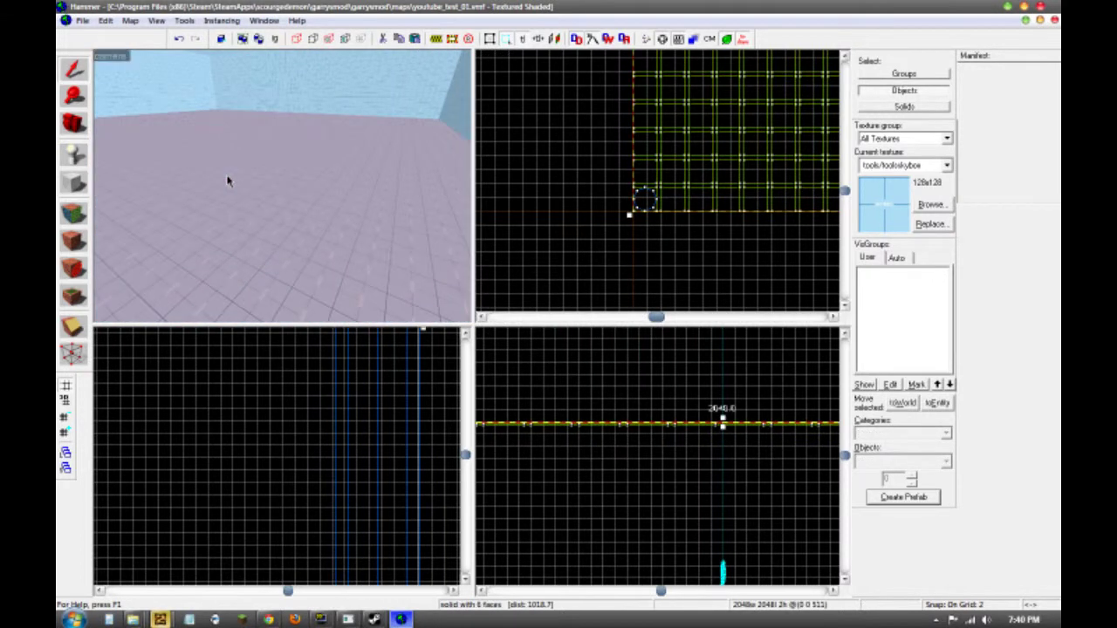
key(Delete)
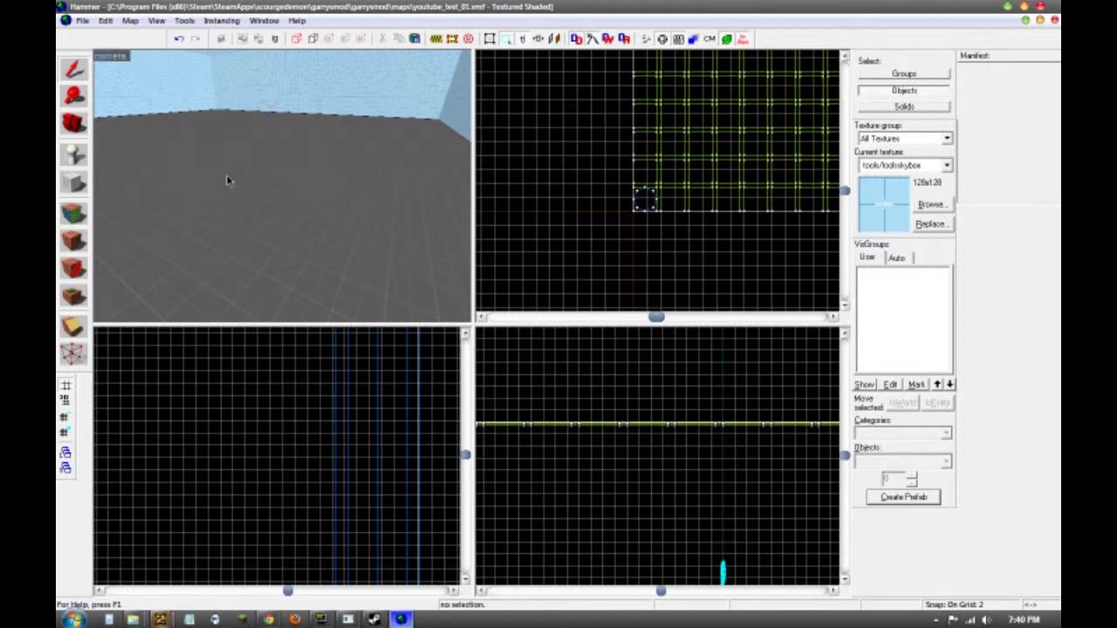
Step: Select one side wall of the hollow skybox from inside and frame it in the side and top views
key(z)
key(d)
key(w)
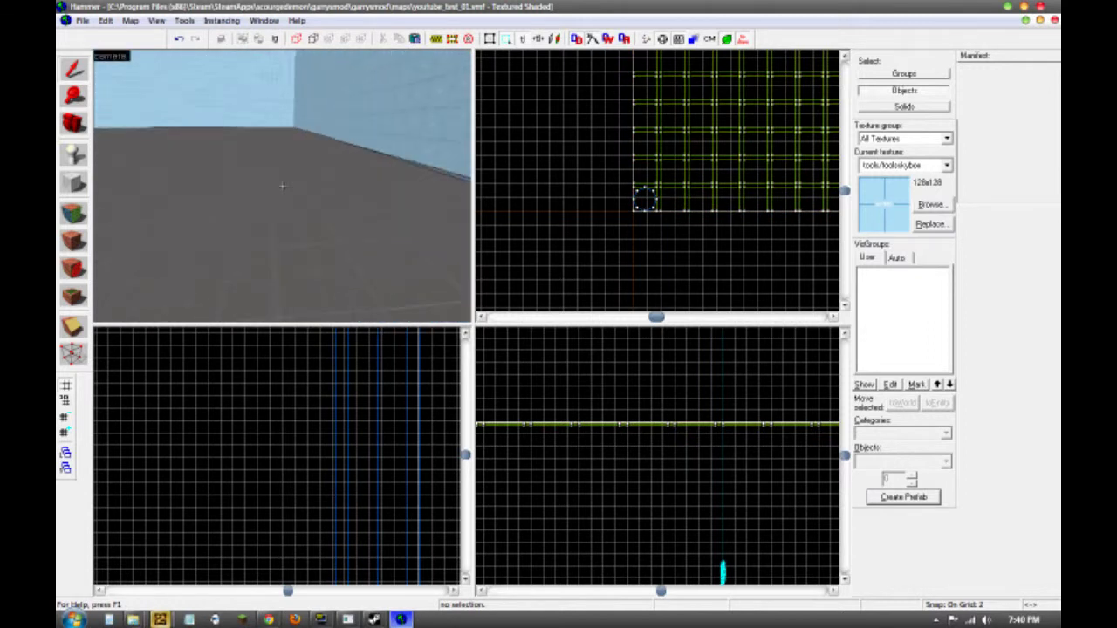
key(w)
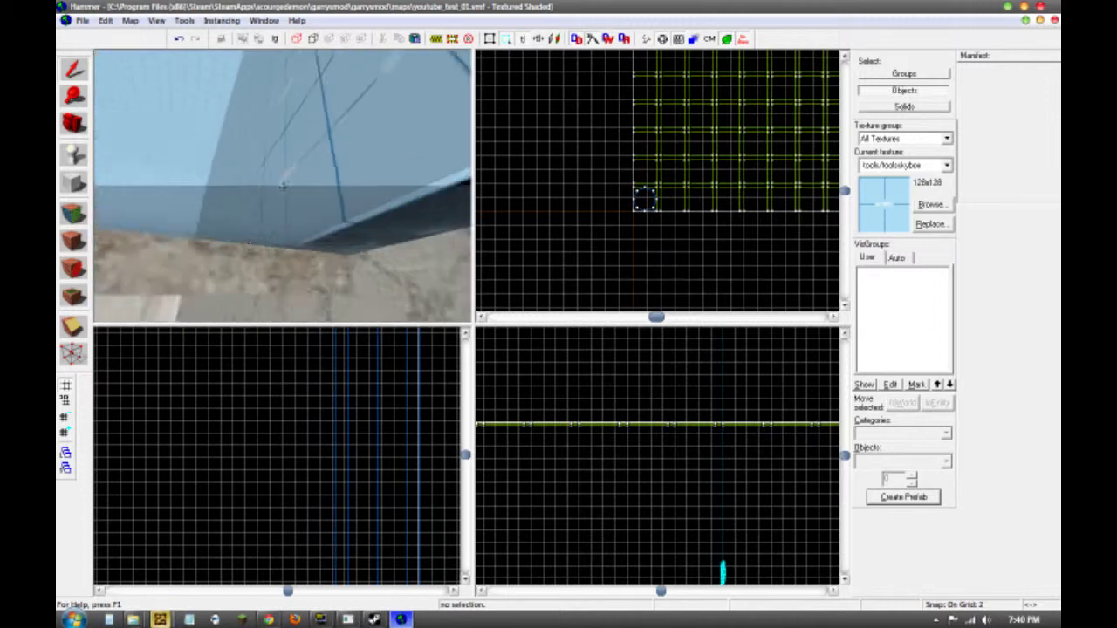
click(282, 186)
key(z)
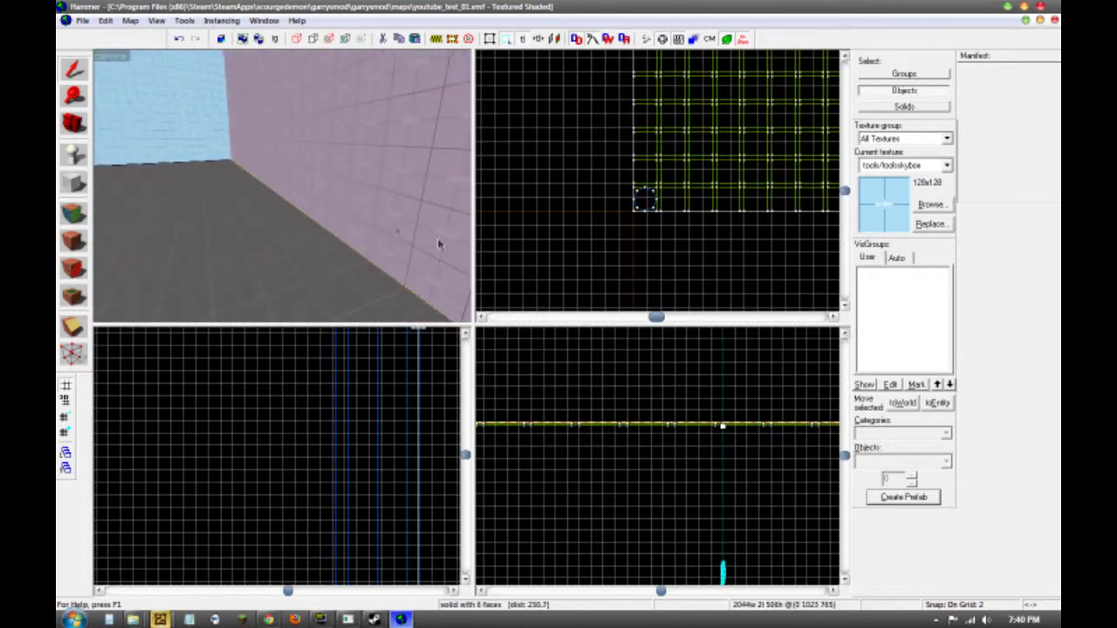
scroll(698, 426, up, 4)
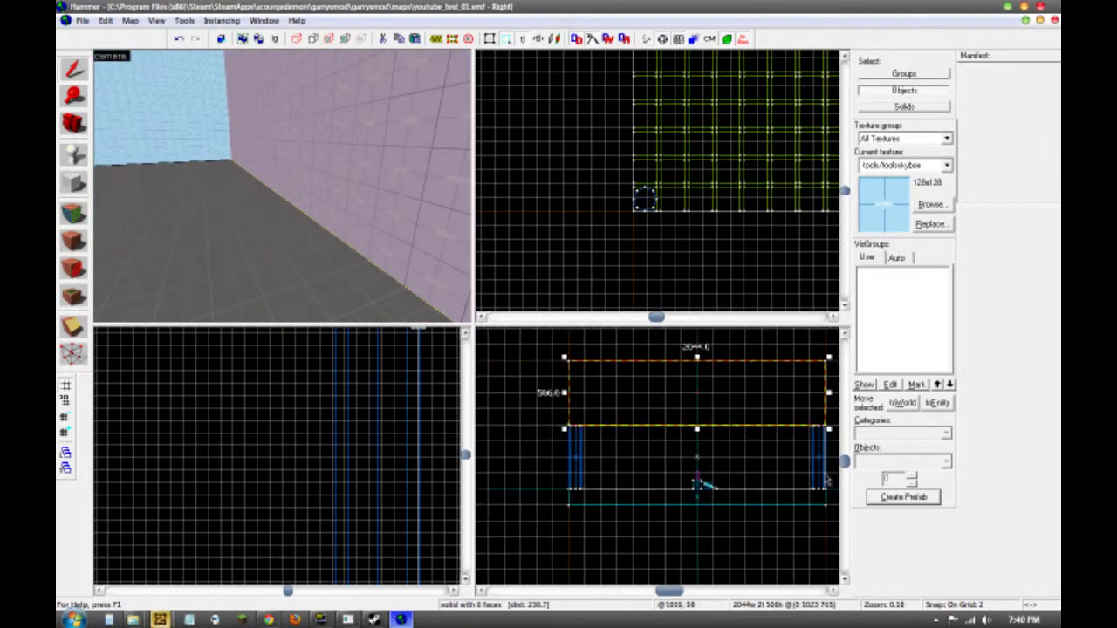
scroll(733, 248, down, 5)
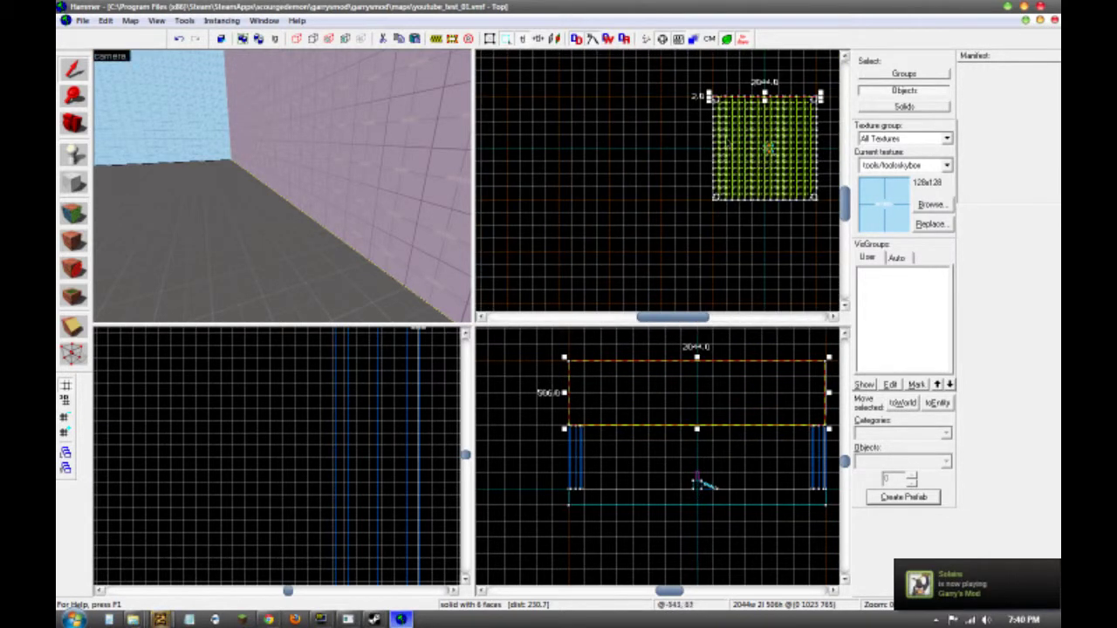
scroll(776, 131, up, 3)
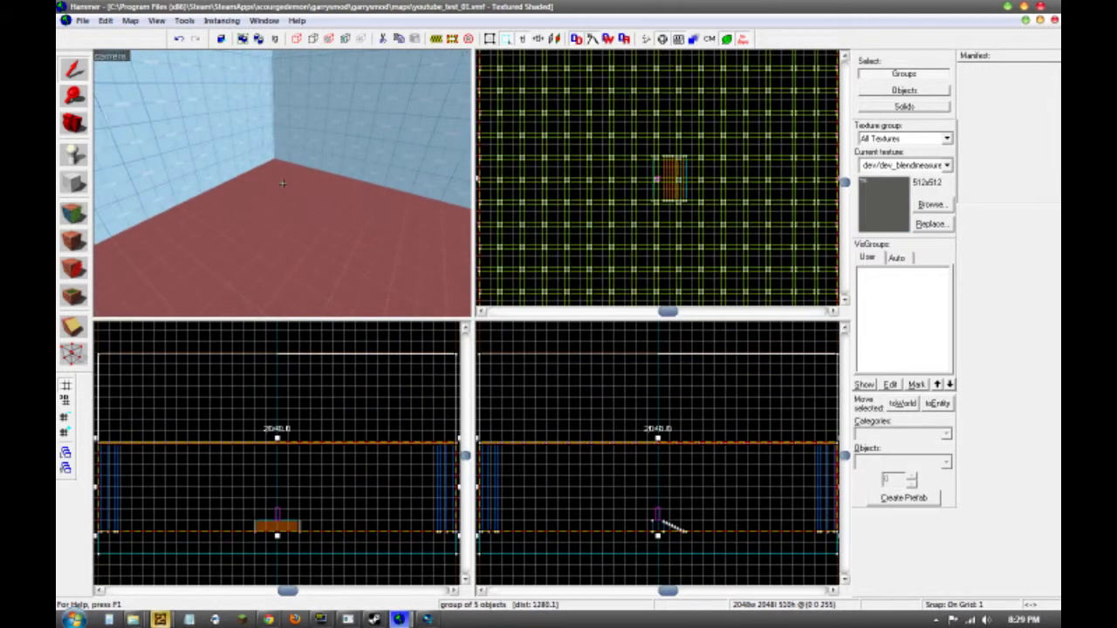
Step: Place a light_environment entity on the roof surface inside a corner of the skybox and select it
key(z)
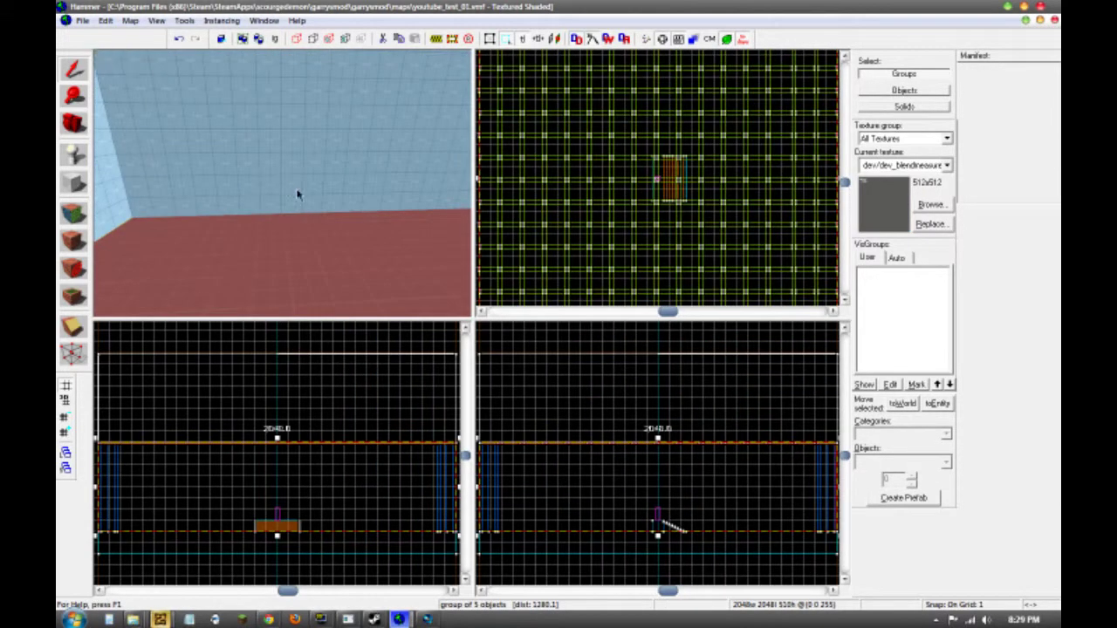
key(w)
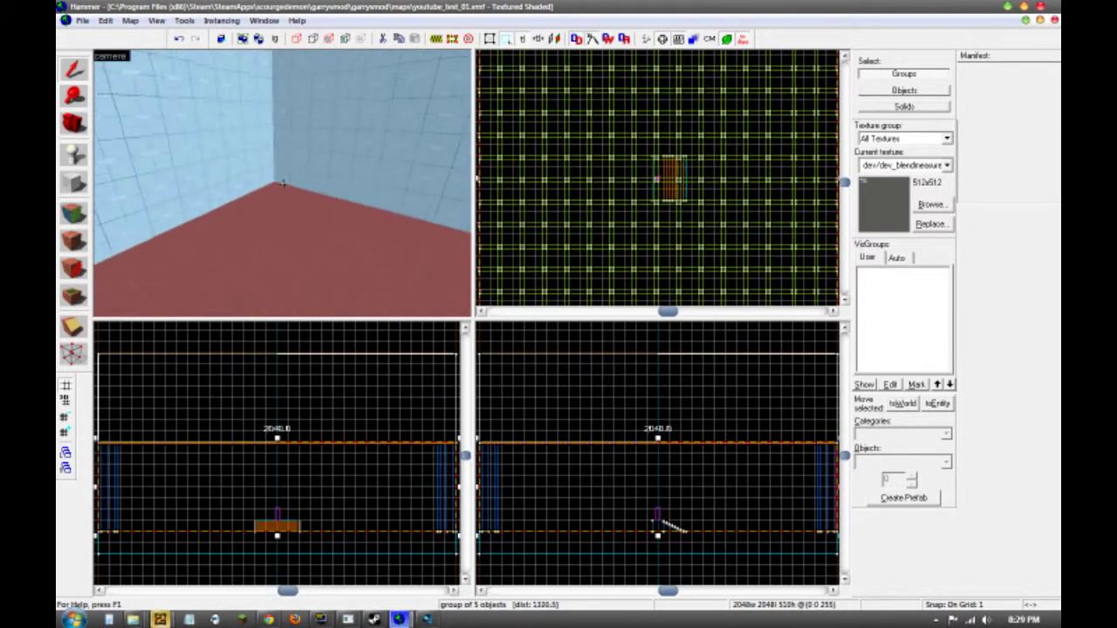
key(z)
click(75, 153)
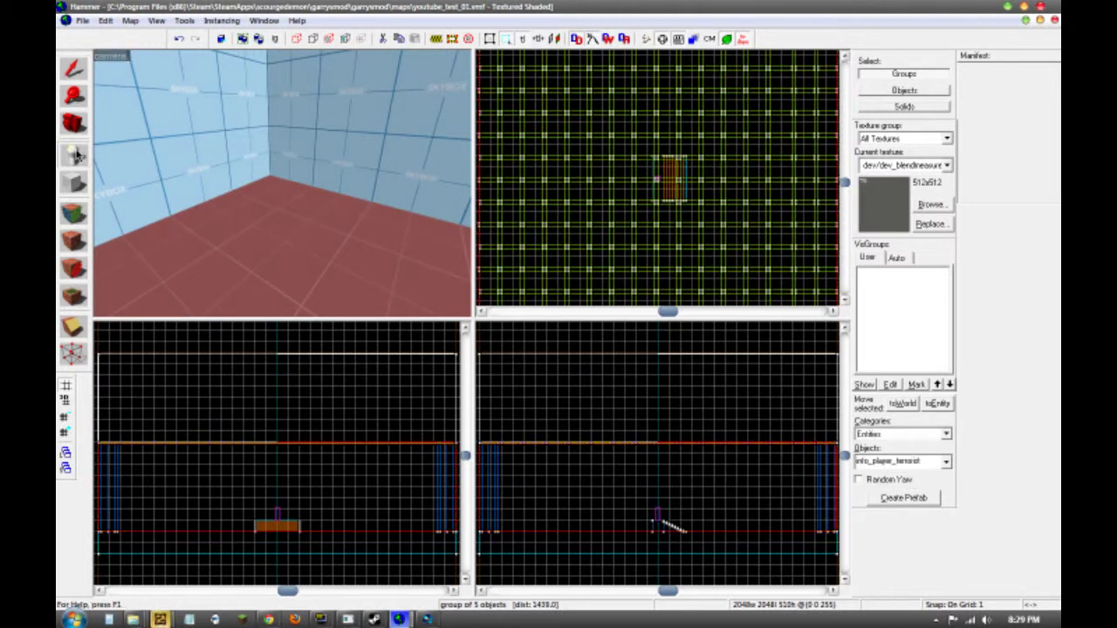
click(940, 463)
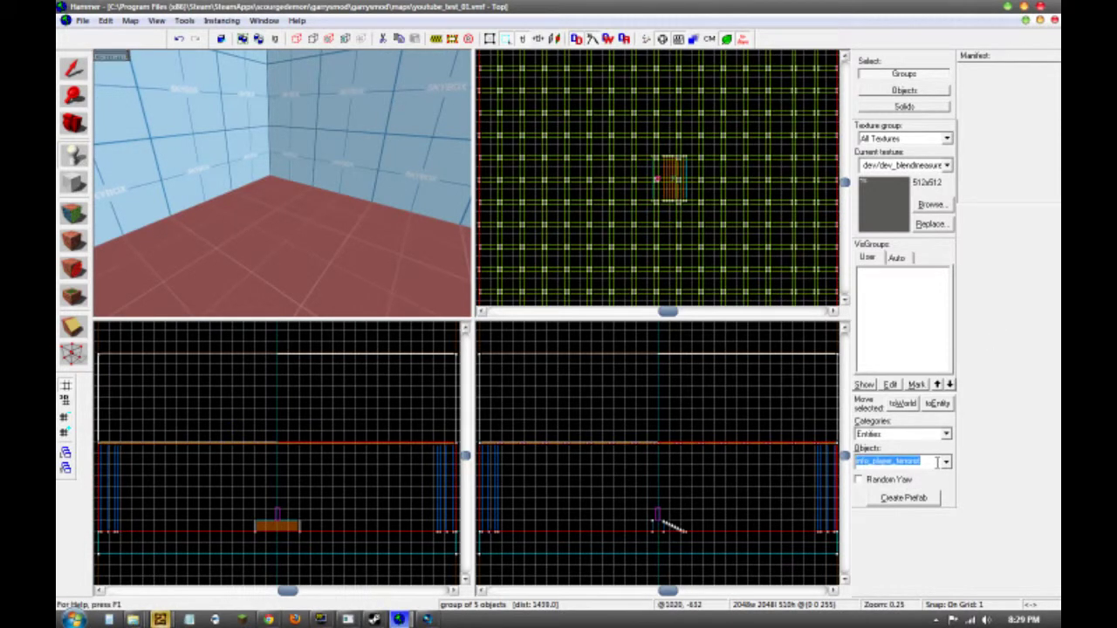
text(light_)
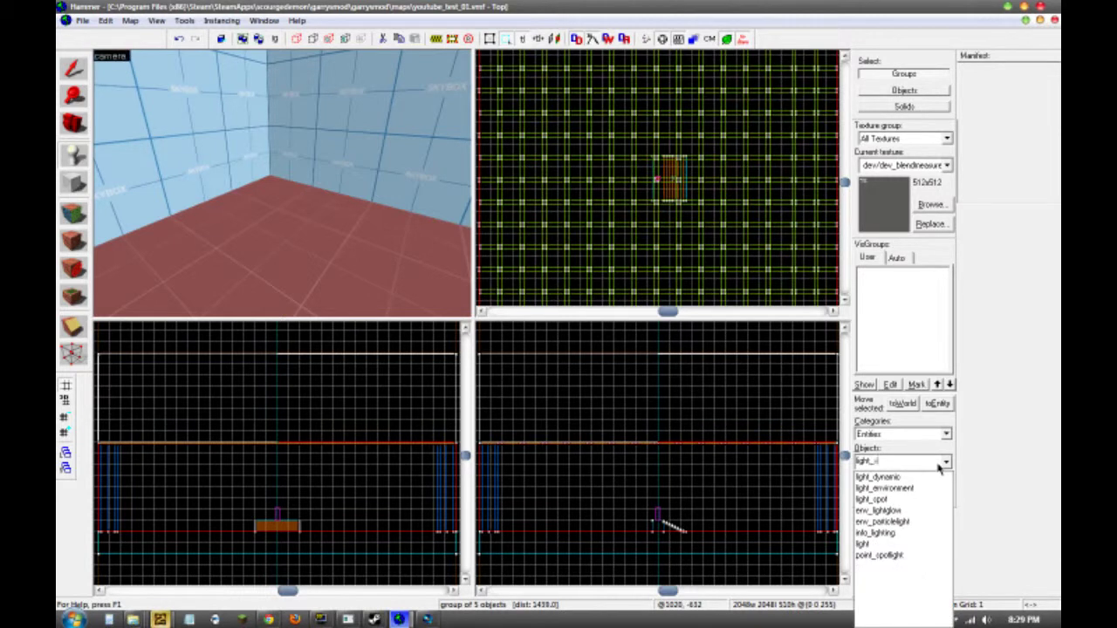
text(environment)
key(Return)
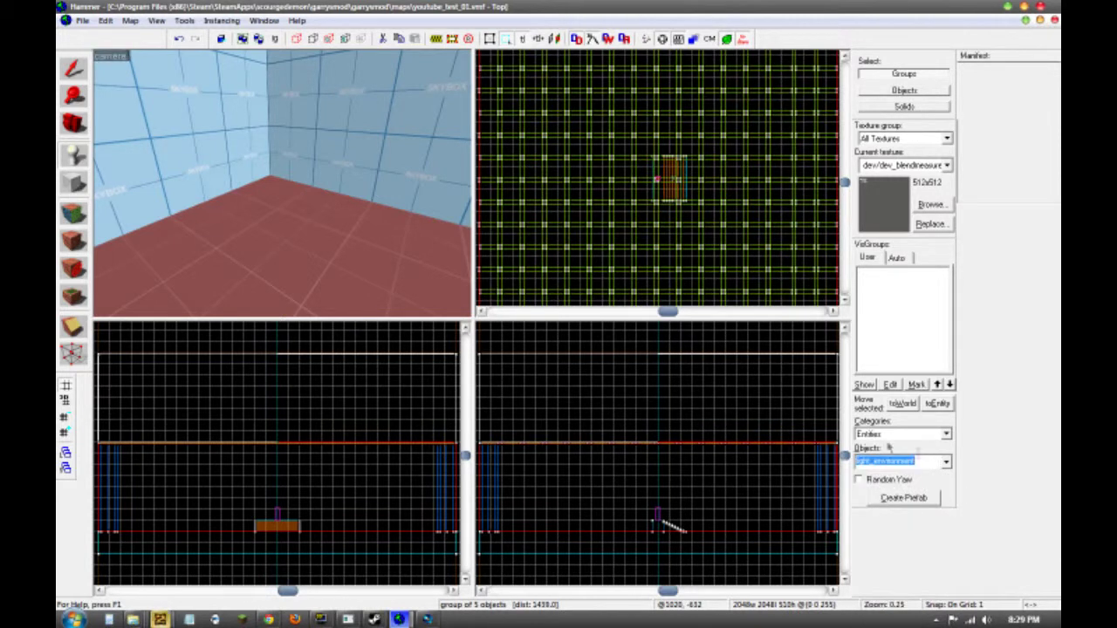
click(267, 215)
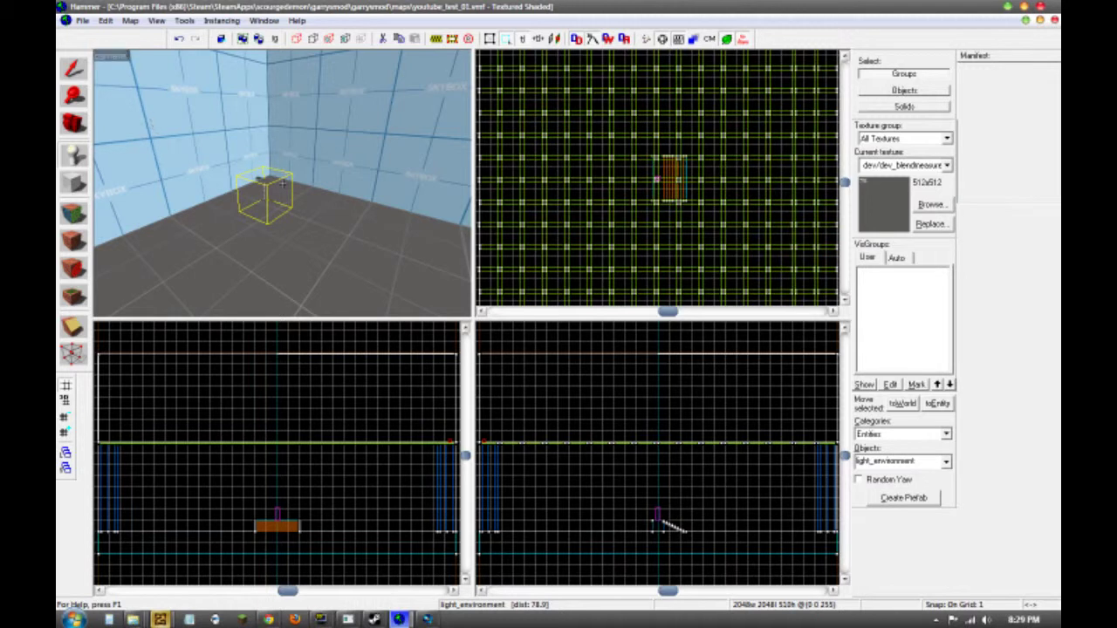
key(w)
key(z)
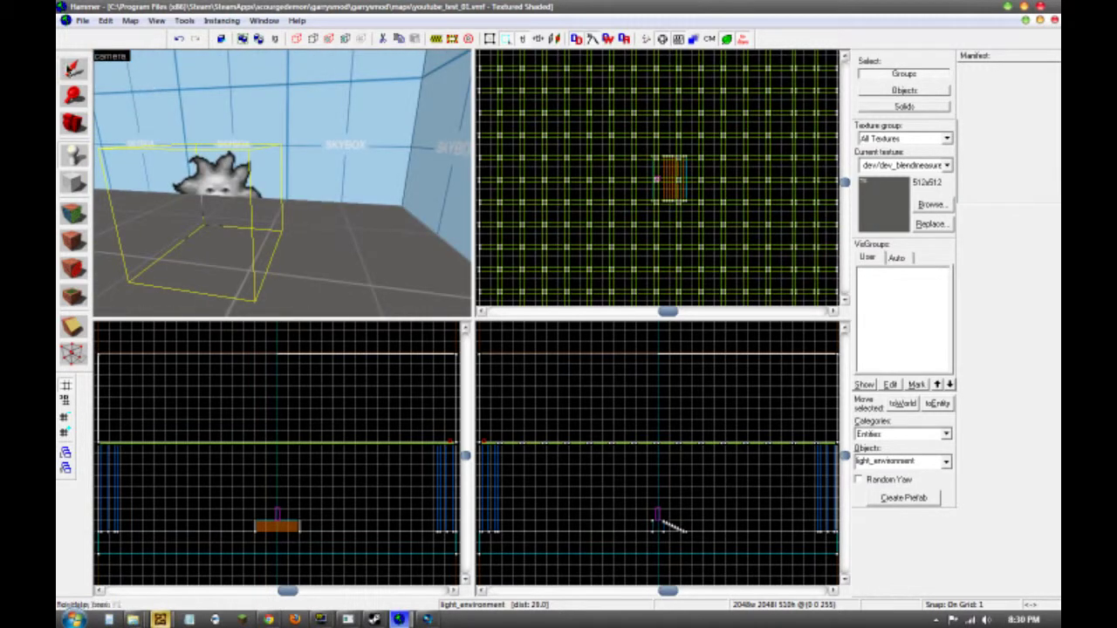
click(70, 68)
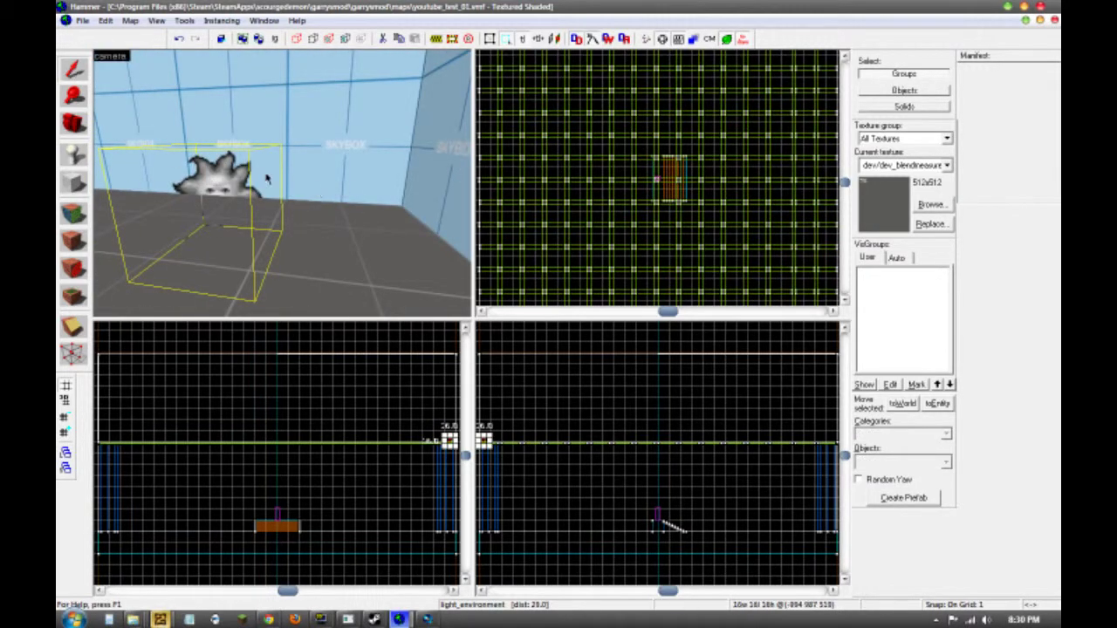
Step: Place an env_sun entity beside the light_environment in the skybox corner and view both from a distance
click(75, 156)
click(935, 463)
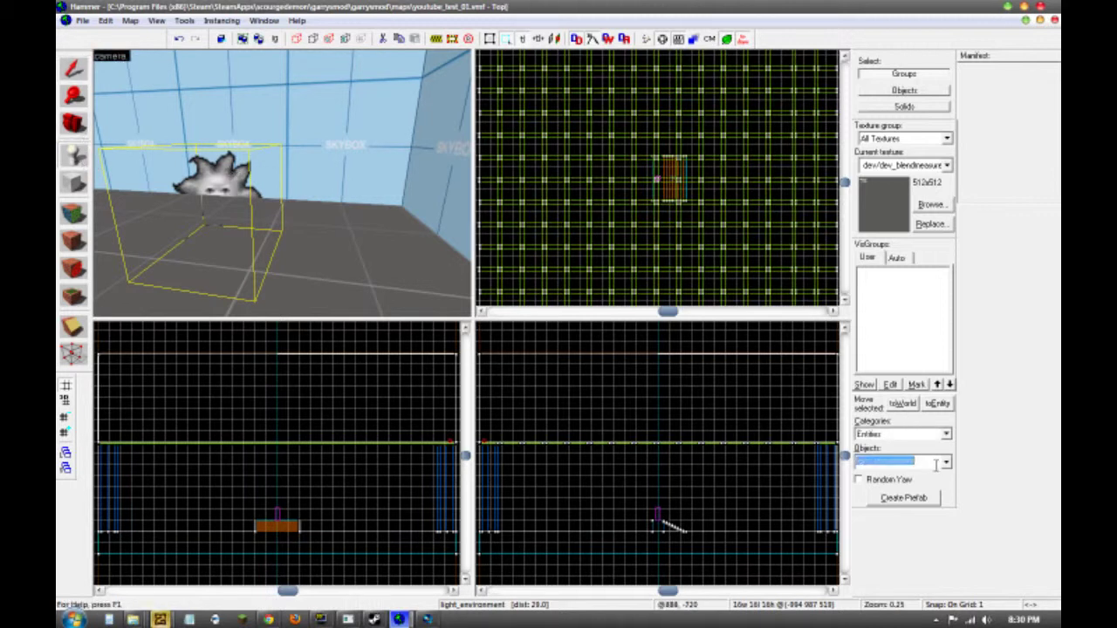
text(env_s)
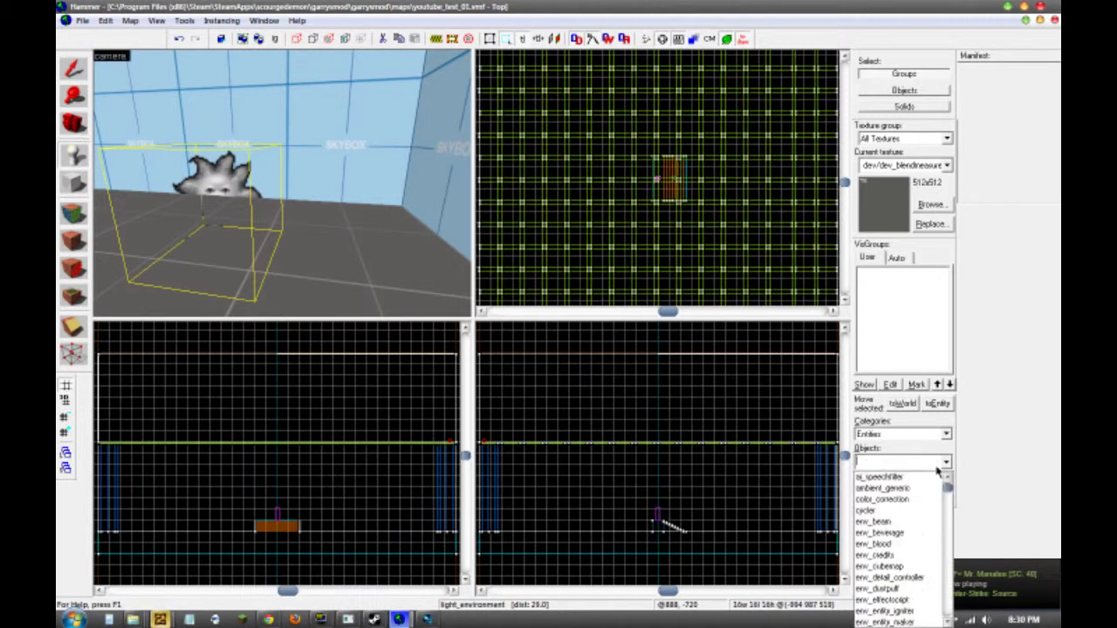
text(un)
key(Return)
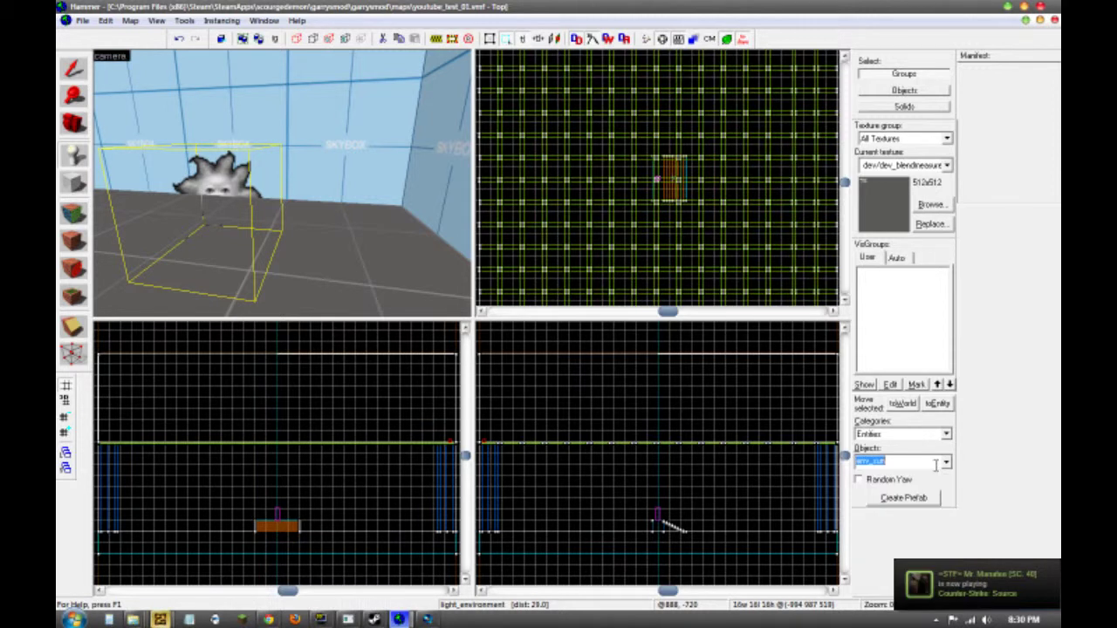
click(311, 255)
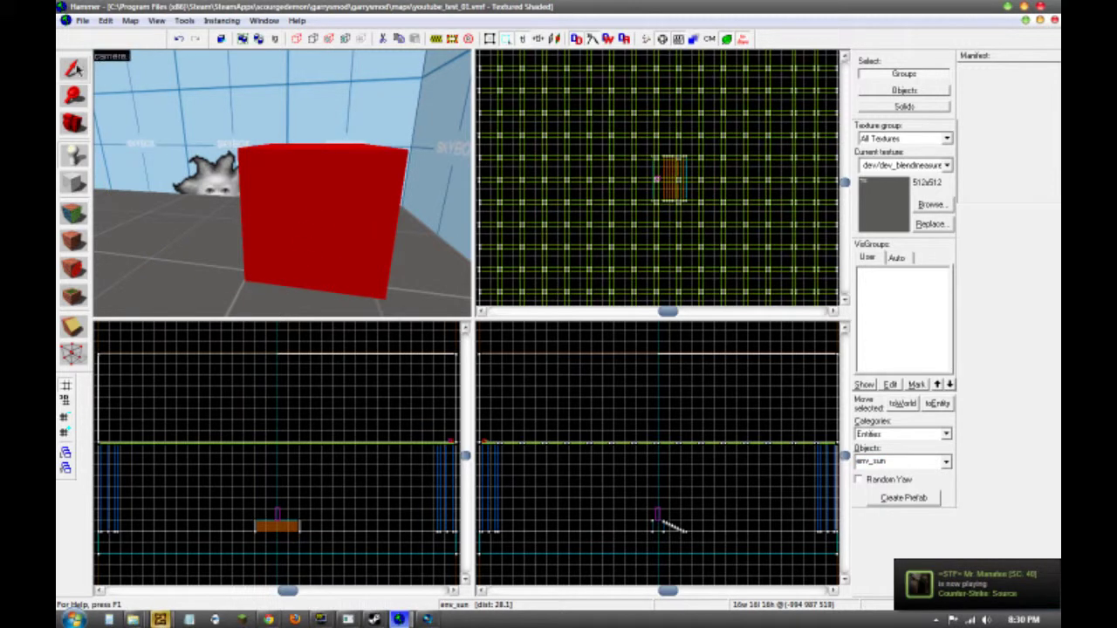
click(73, 69)
key(z)
key(s)
key(w)
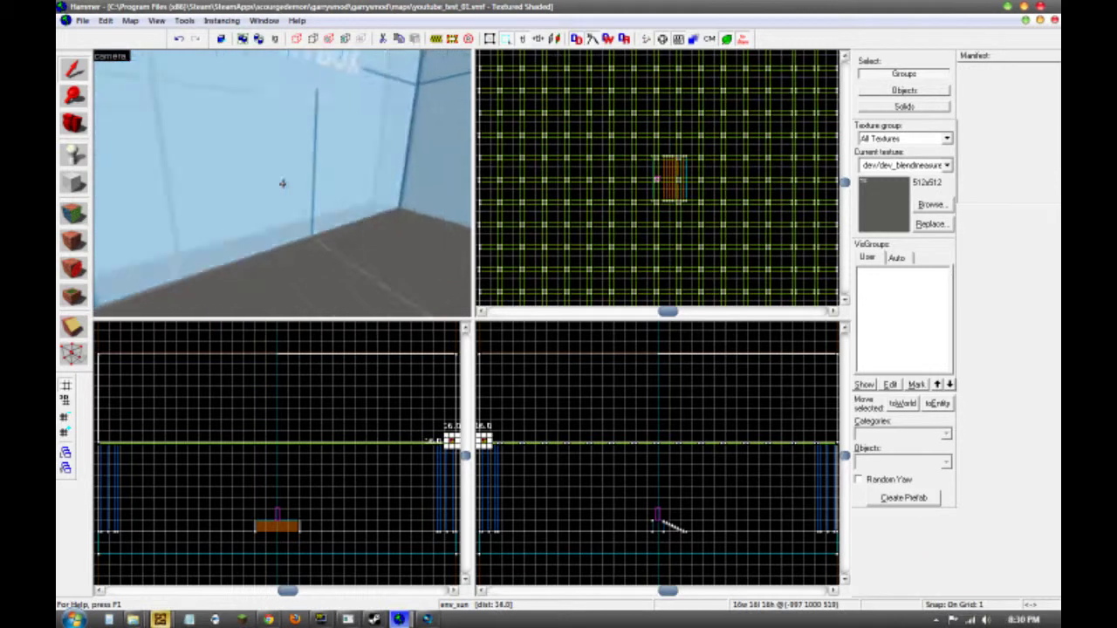
key(s)
key(z)
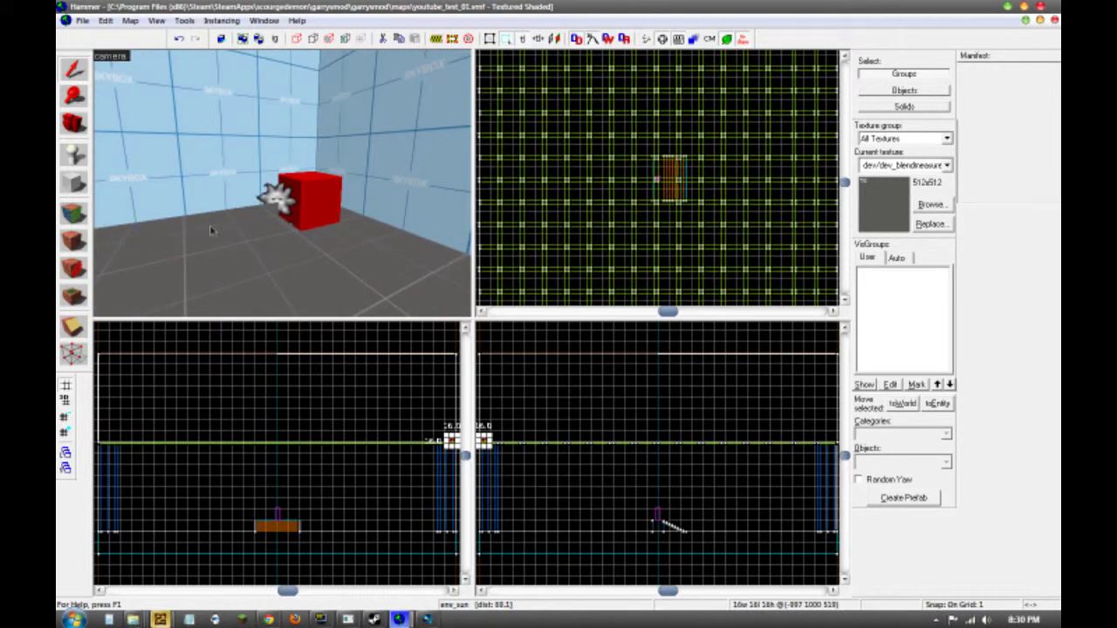
Step: Switch to the browser's Valve Sky List page, find the militia_hdr sky and highlight its name
click(268, 620)
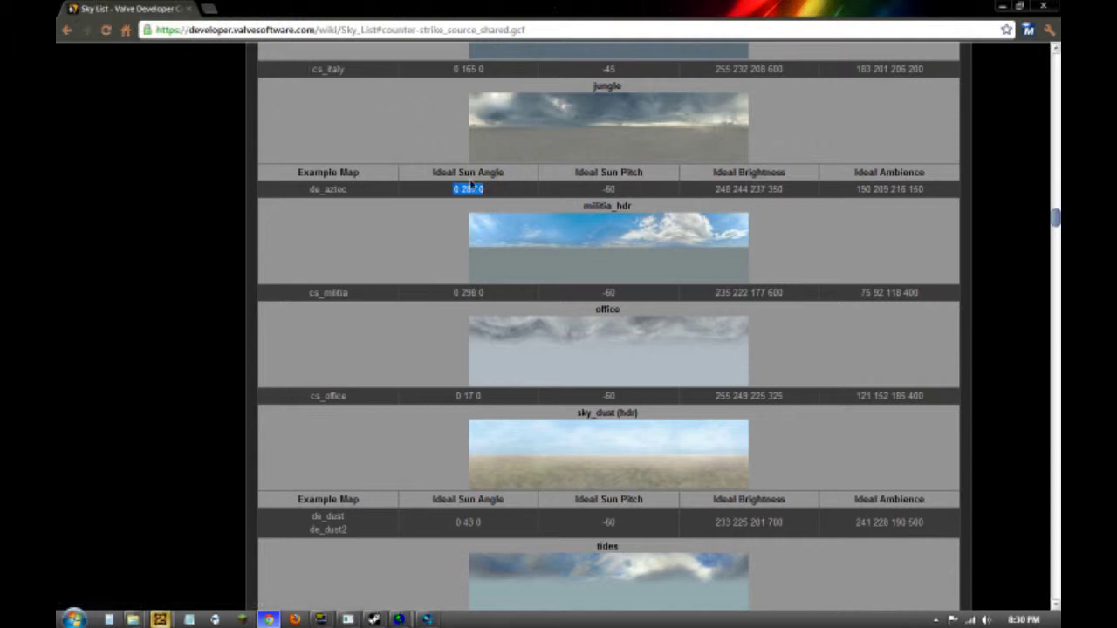
click(634, 190)
scroll(581, 192, up, 3)
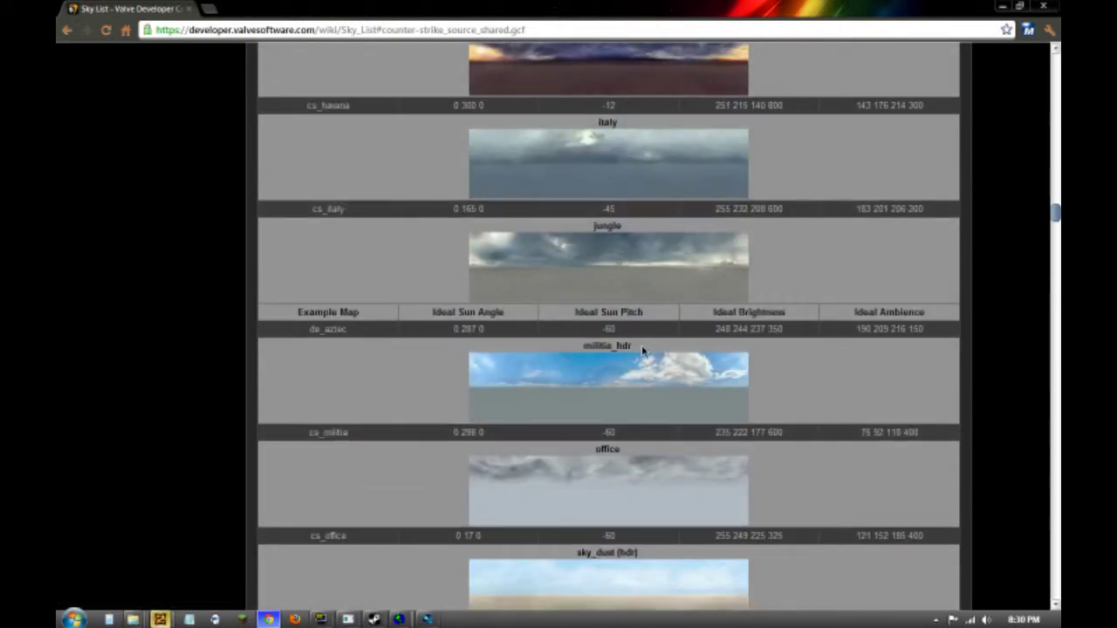
scroll(646, 344, down, 1)
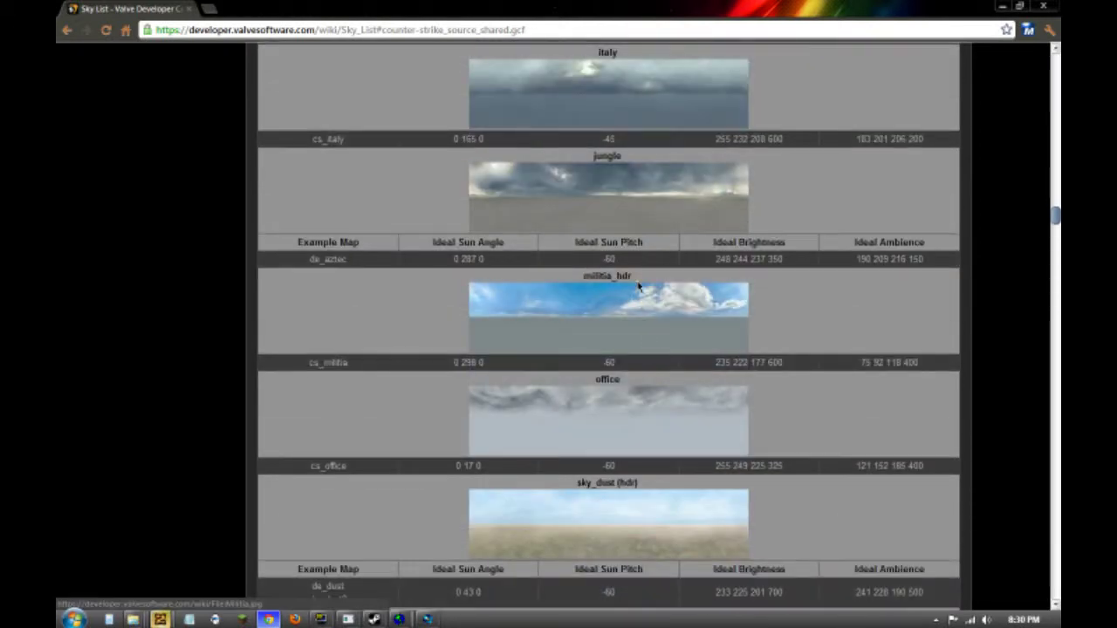
drag(646, 285, 585, 282)
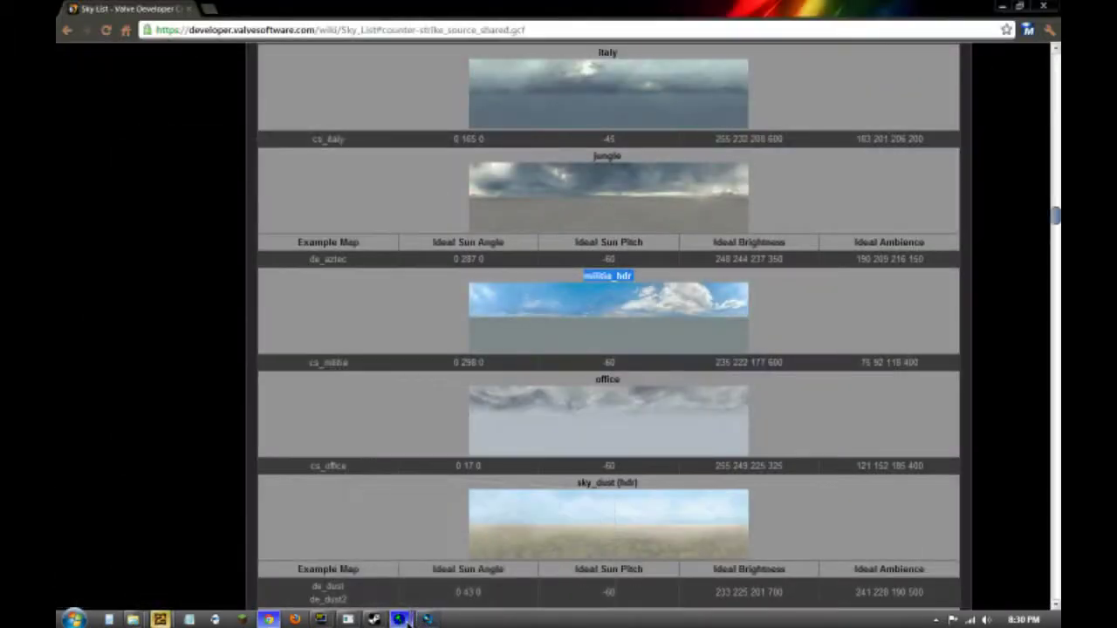
Step: Return to Hammer and apply militia_hdr as the SkyBox Texture Name in the map properties
mouse_move(403, 619)
click(477, 541)
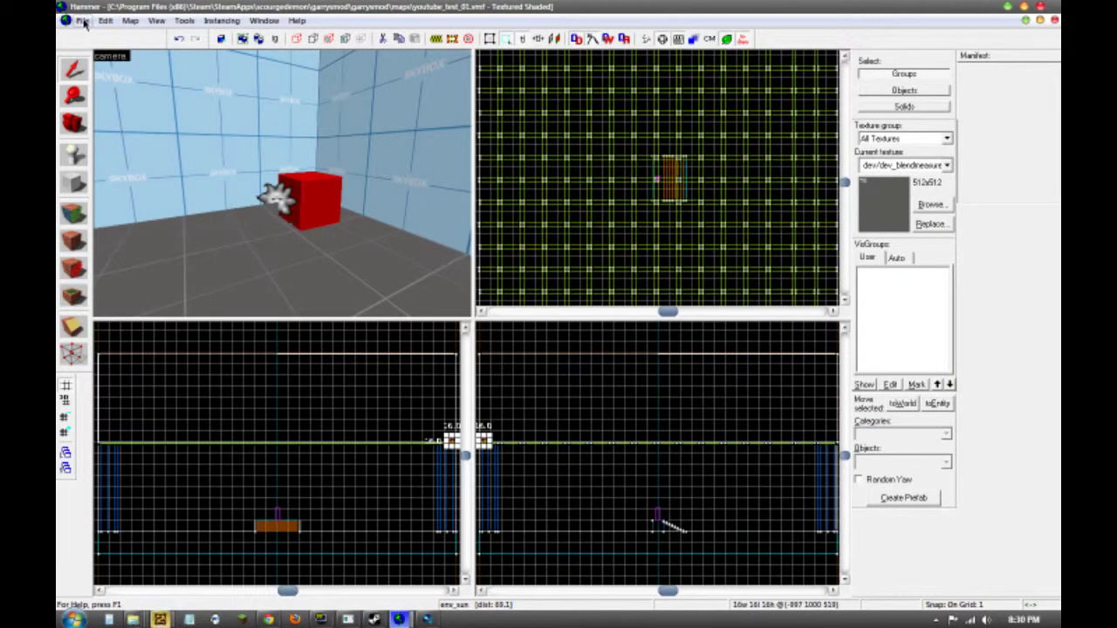
click(130, 20)
click(201, 271)
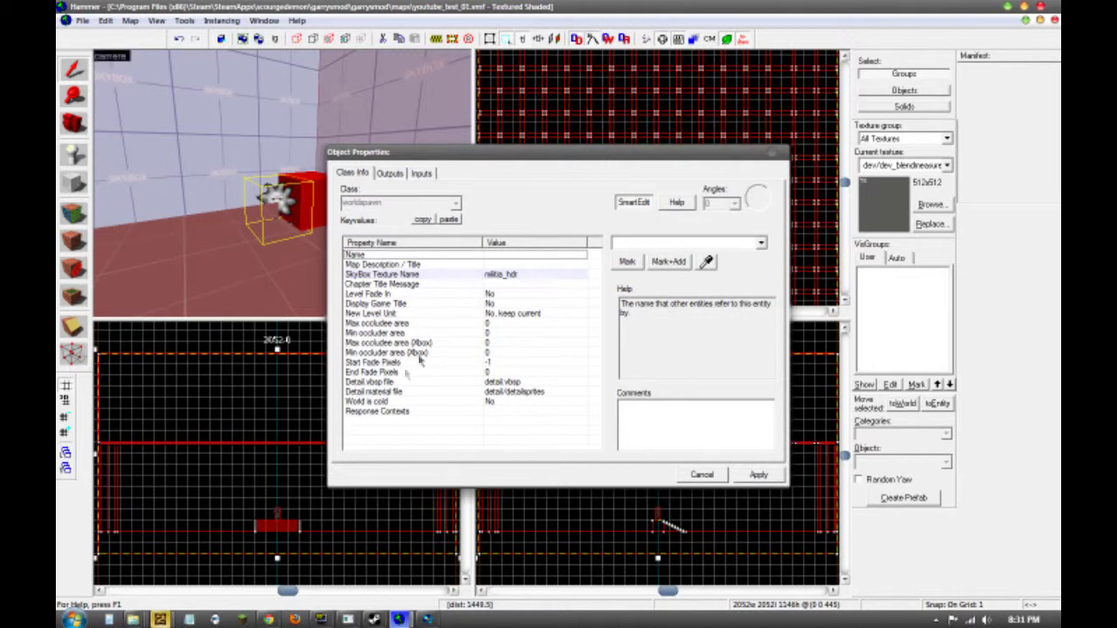
click(407, 276)
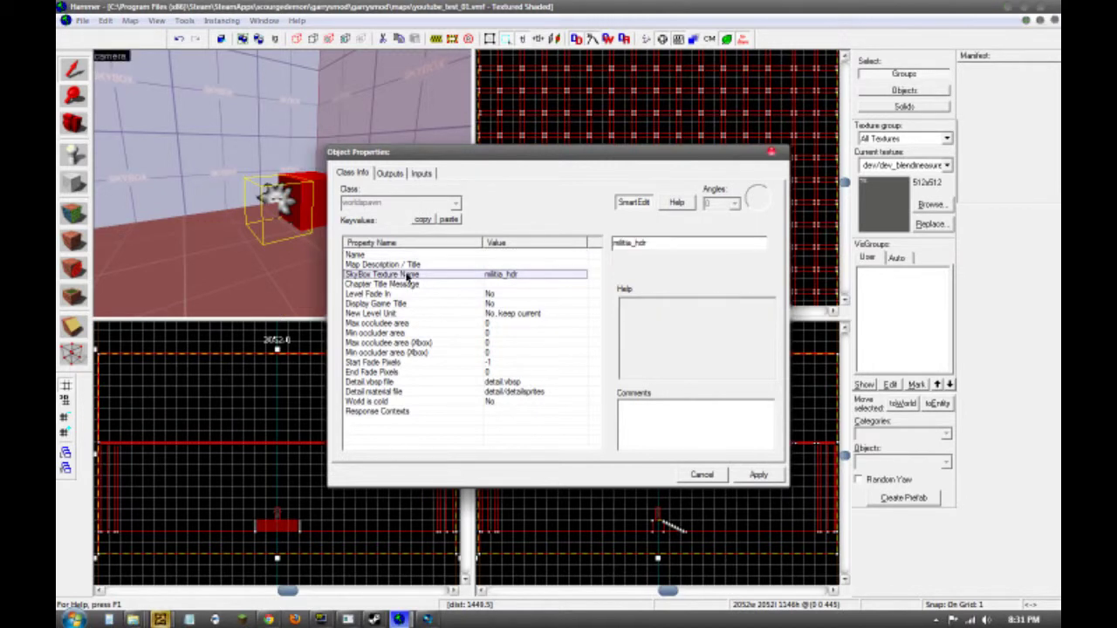
double_click(666, 244)
click(758, 474)
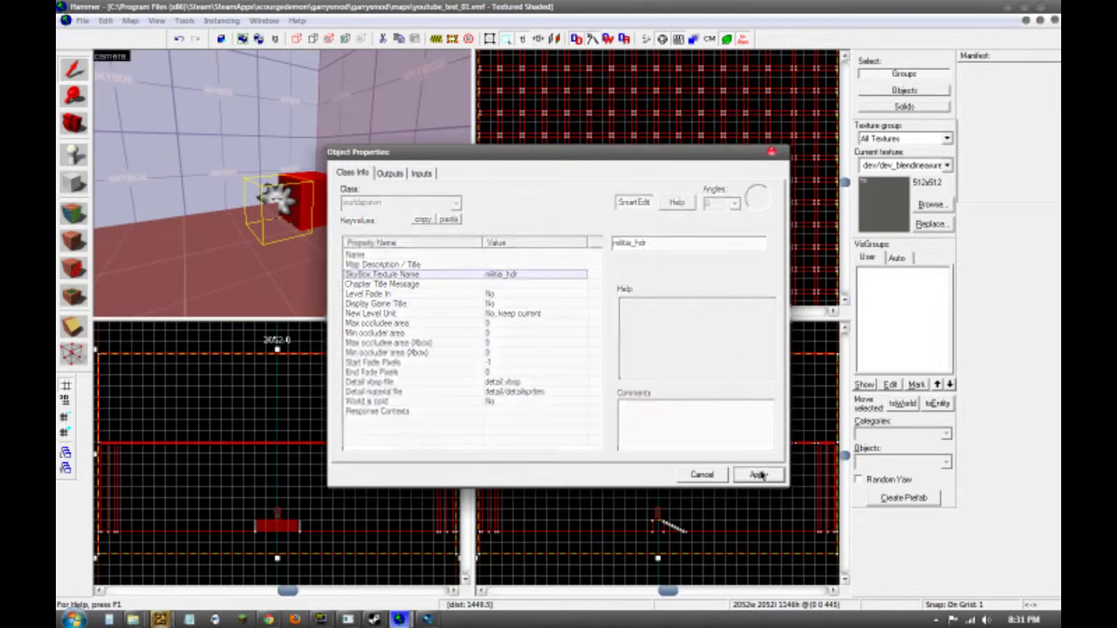
click(772, 154)
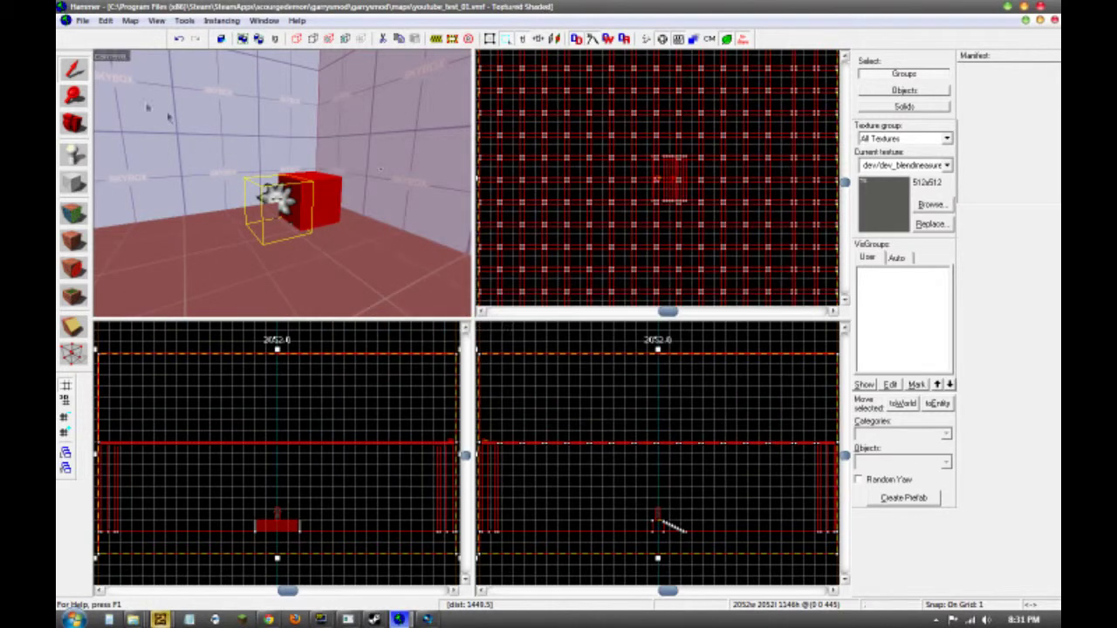
Step: Open the env_sun entity's properties and set its Pitch to -60
click(343, 210)
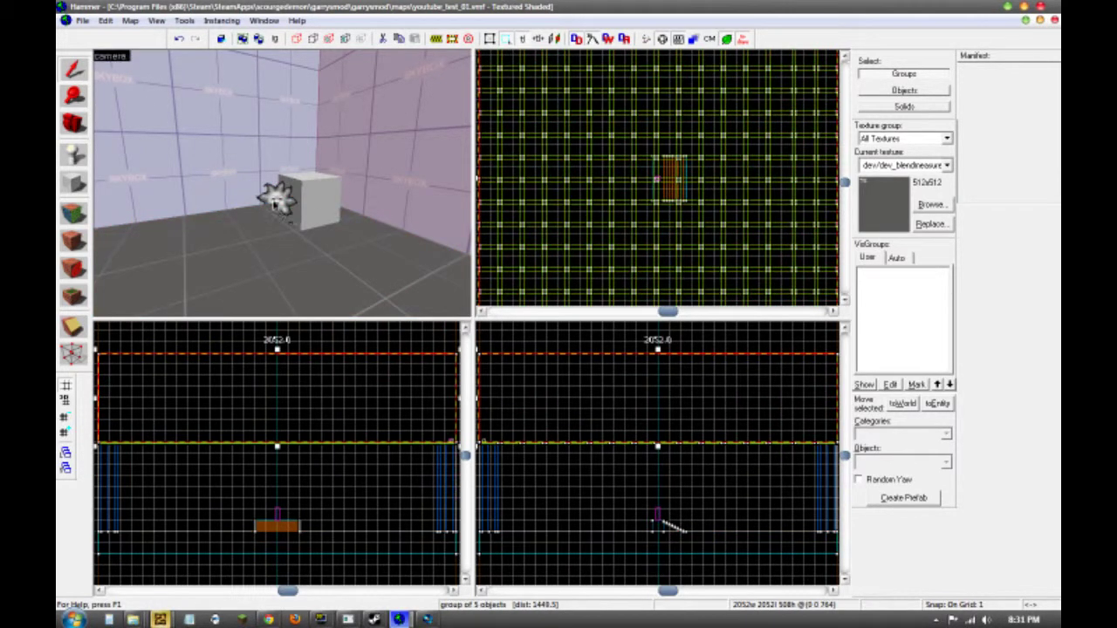
click(275, 203)
double_click(274, 195)
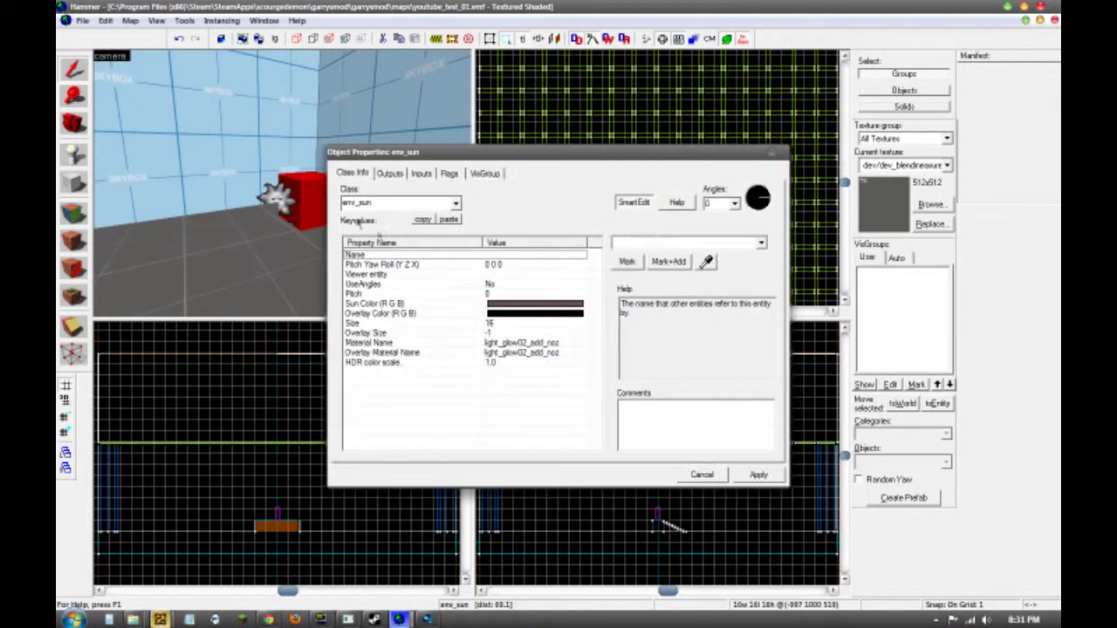
click(485, 295)
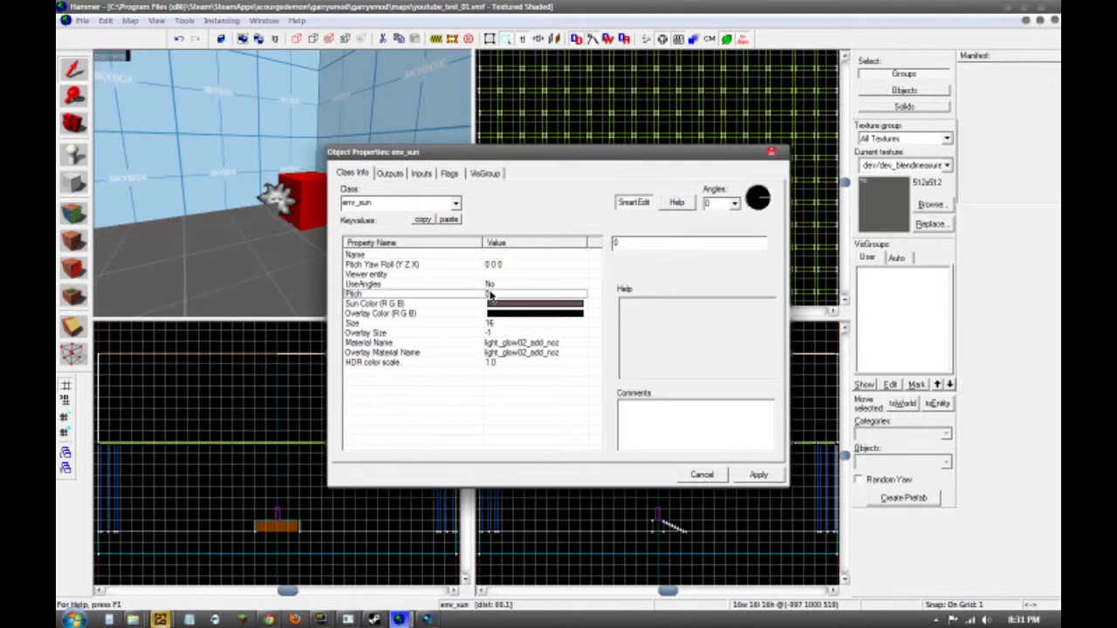
click(678, 248)
key(BackSpace)
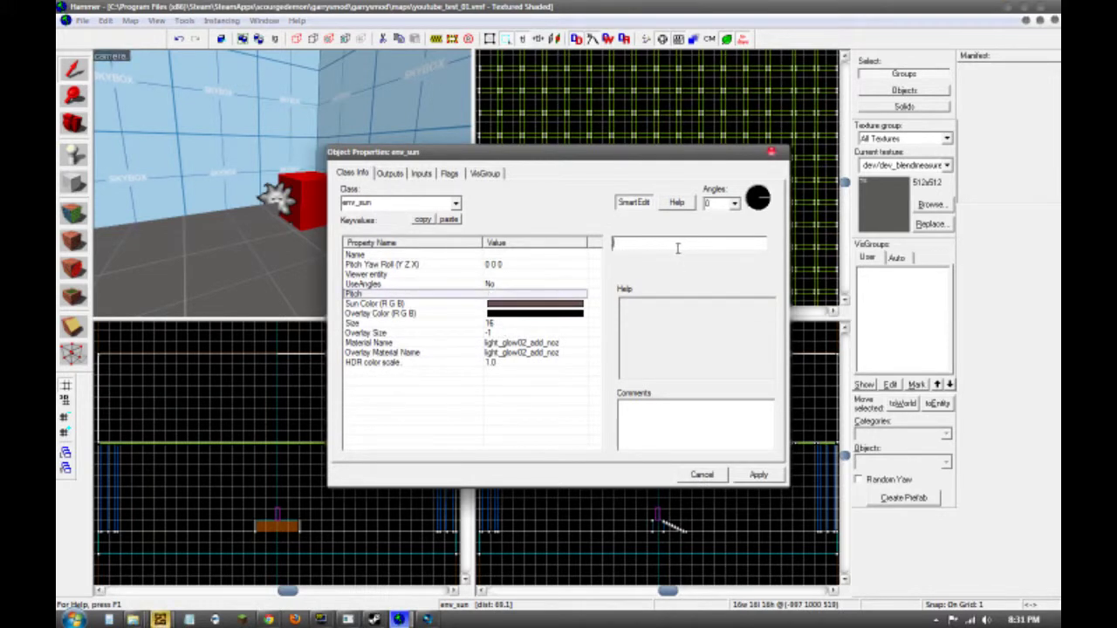
text(-60)
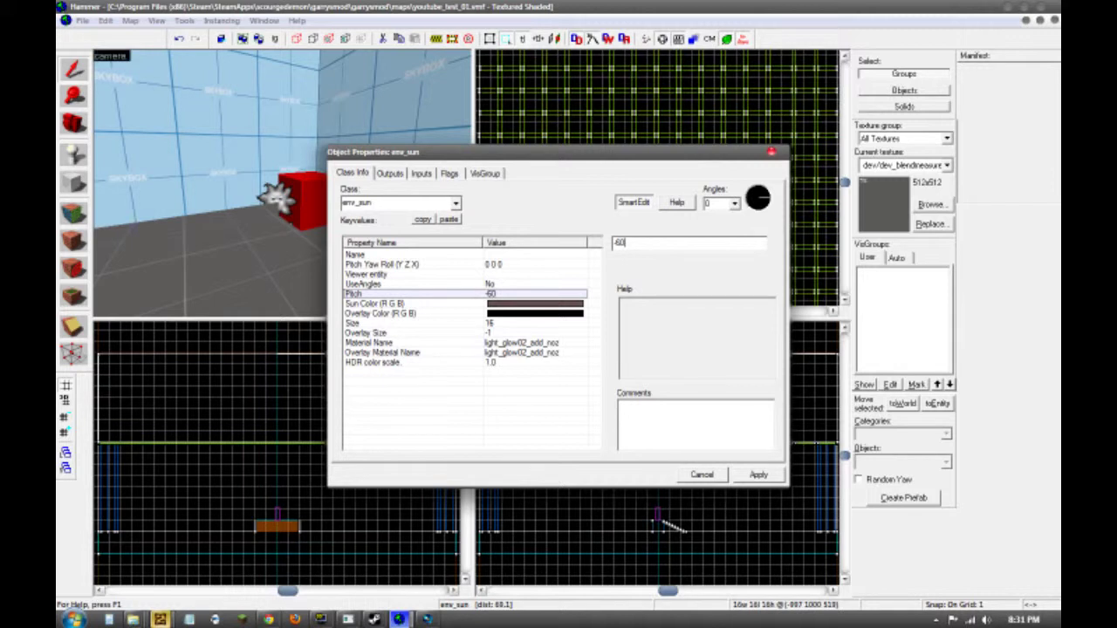
Step: Set the env_sun's UseAngles property to Yes
click(384, 285)
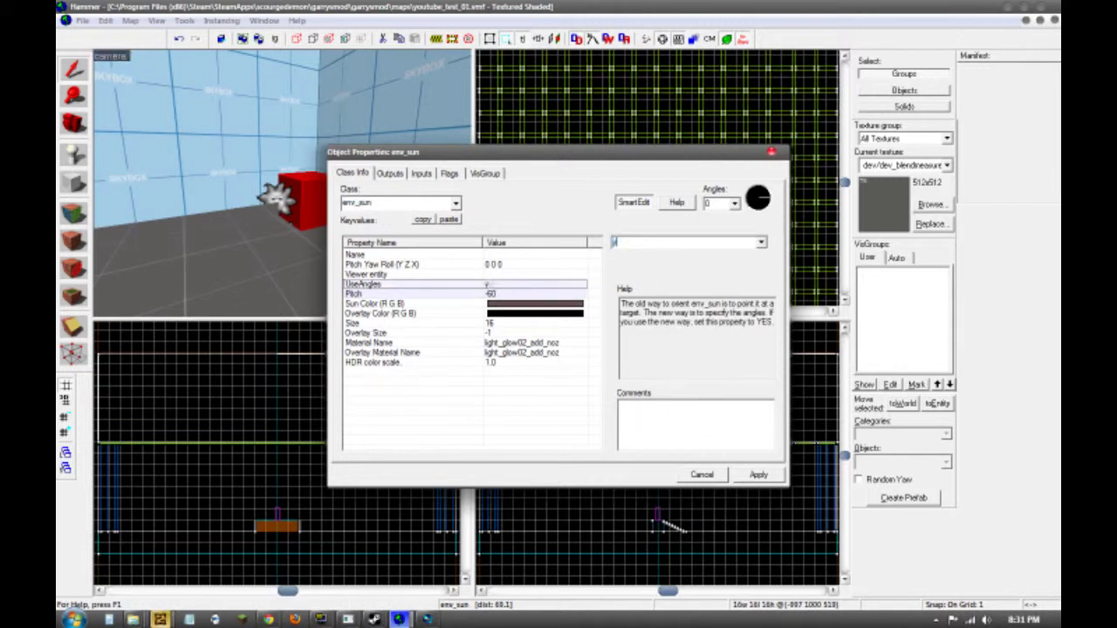
click(516, 275)
click(509, 266)
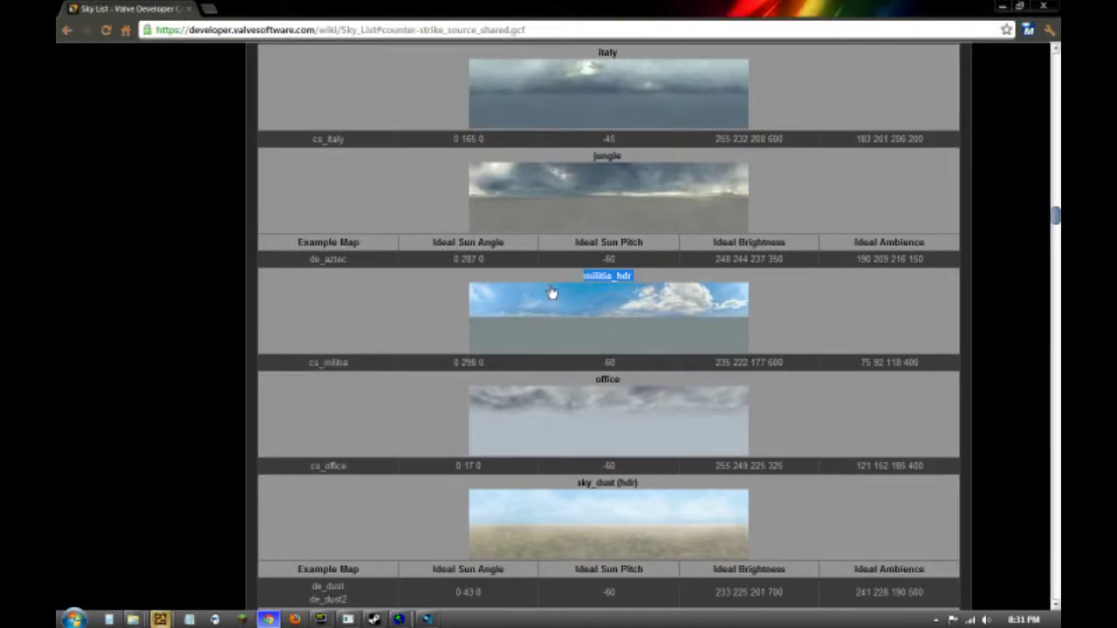
Step: Copy the sun angle 0 287 0 from the browser's Sky List and apply it in Hammer as the env_sun's Pitch Yaw Roll
drag(482, 260, 454, 259)
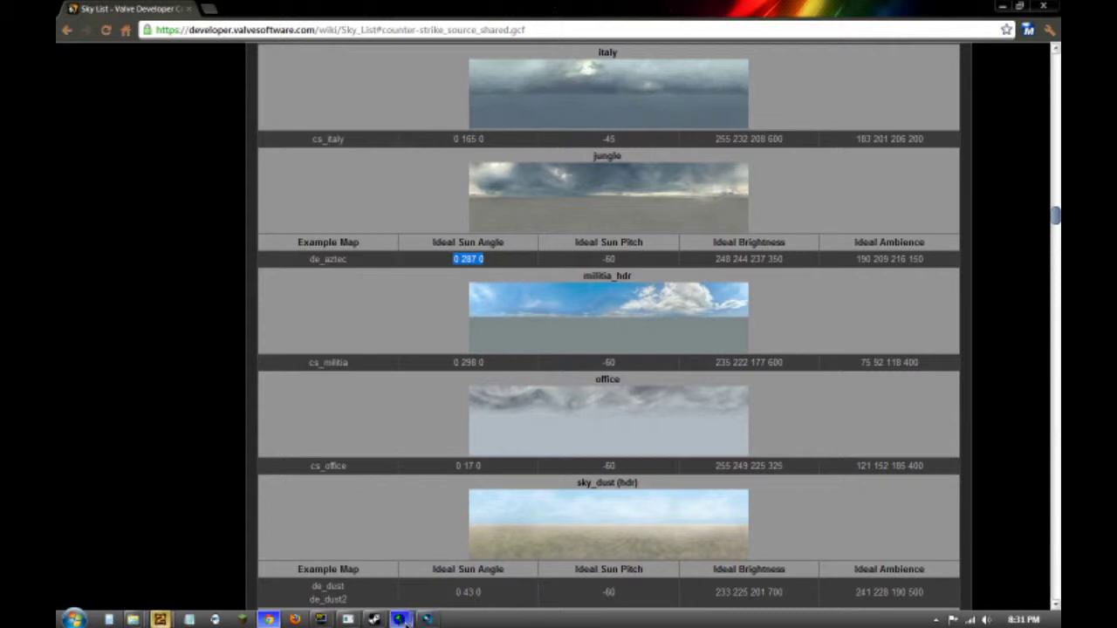
click(467, 537)
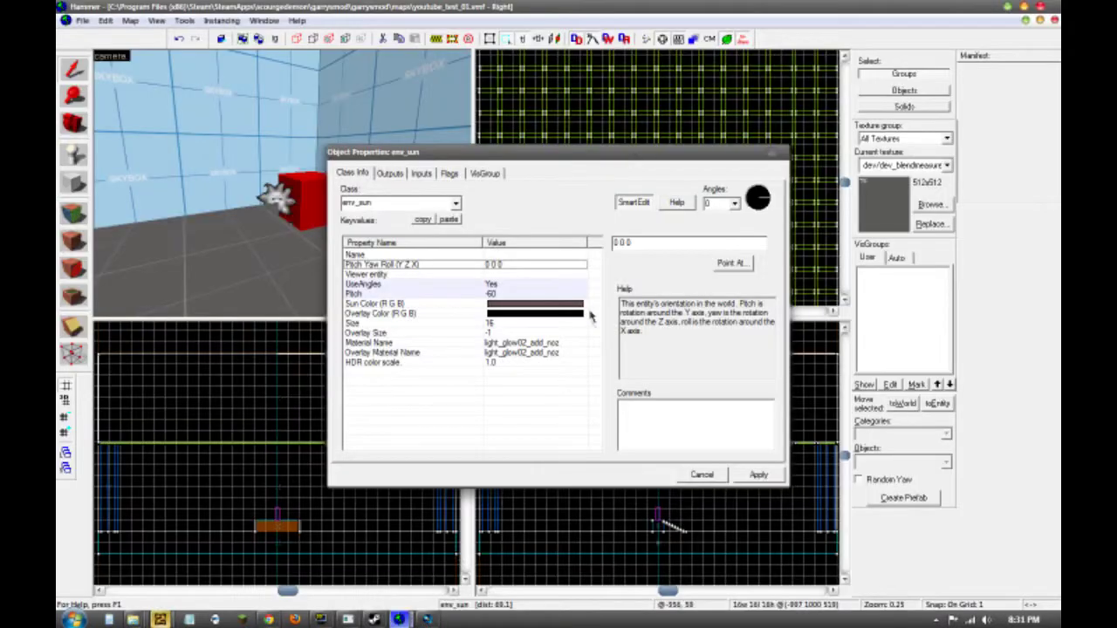
click(483, 273)
click(485, 266)
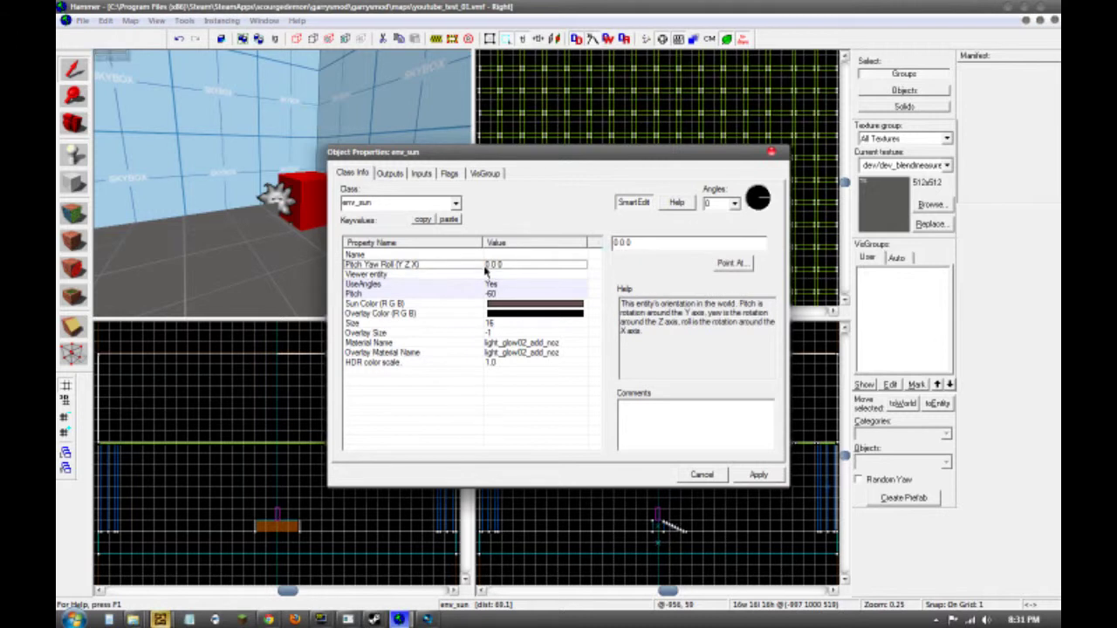
click(761, 209)
click(759, 476)
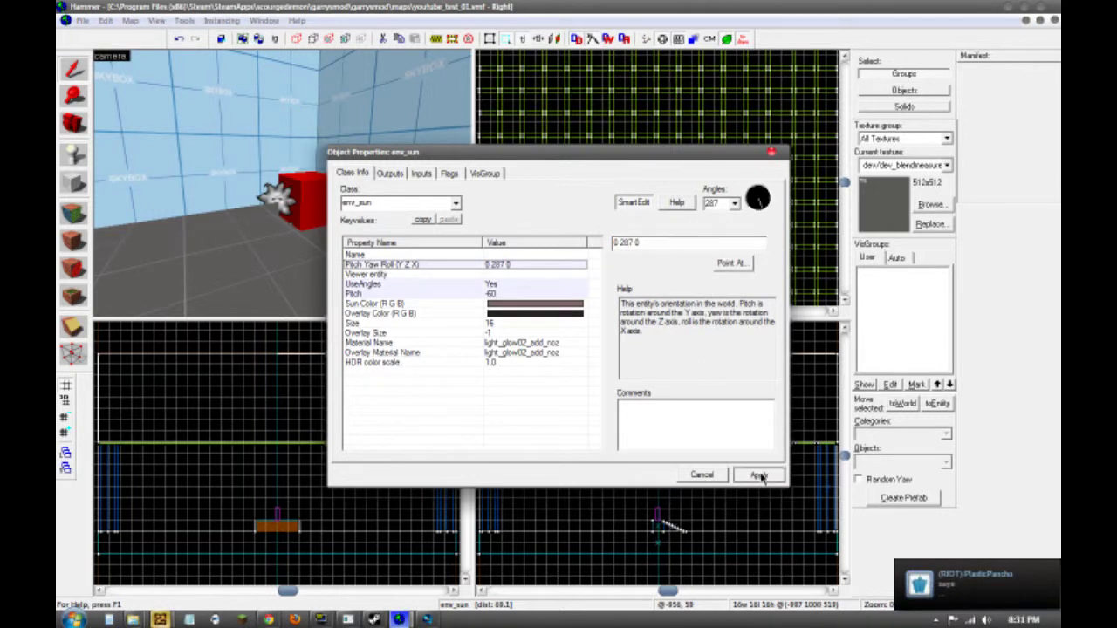
click(771, 154)
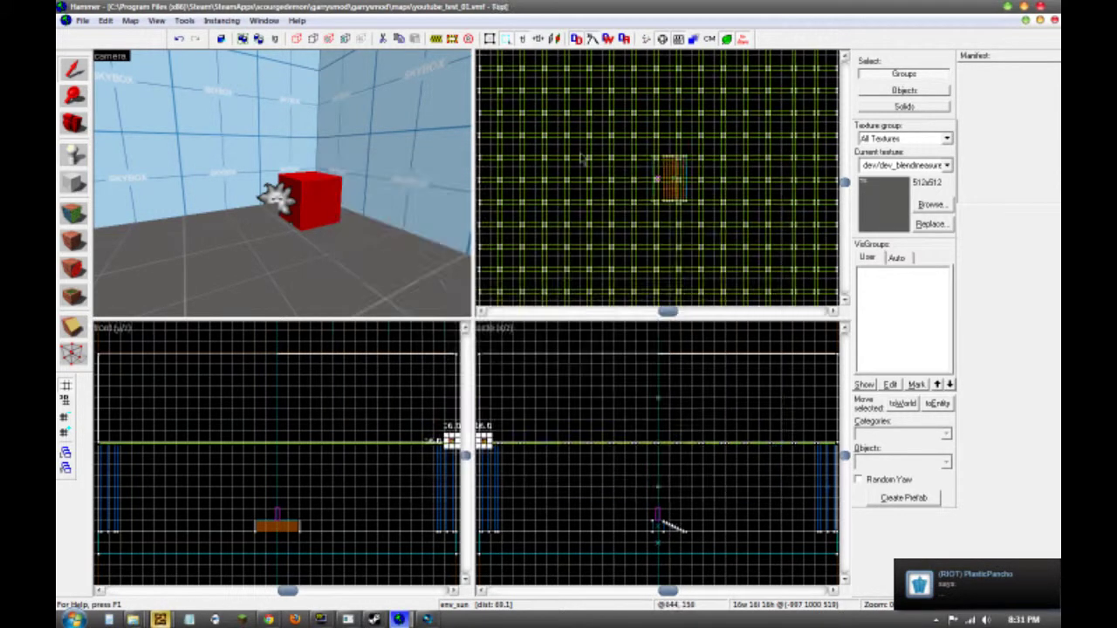
Step: Open the light_environment entity's properties and set its Pitch to -60
double_click(275, 198)
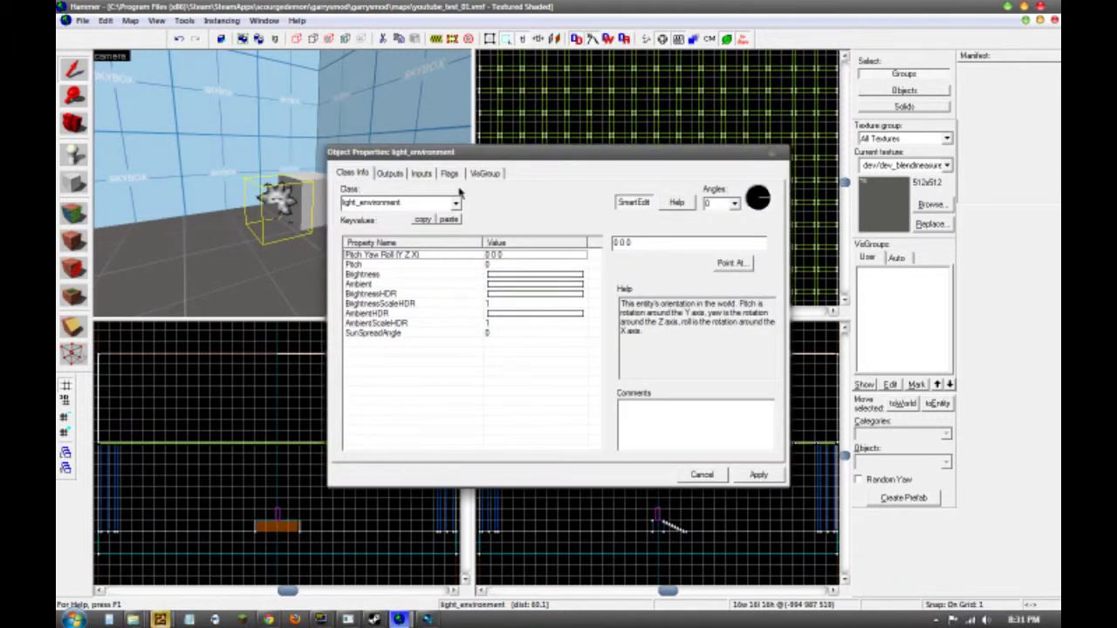
click(491, 265)
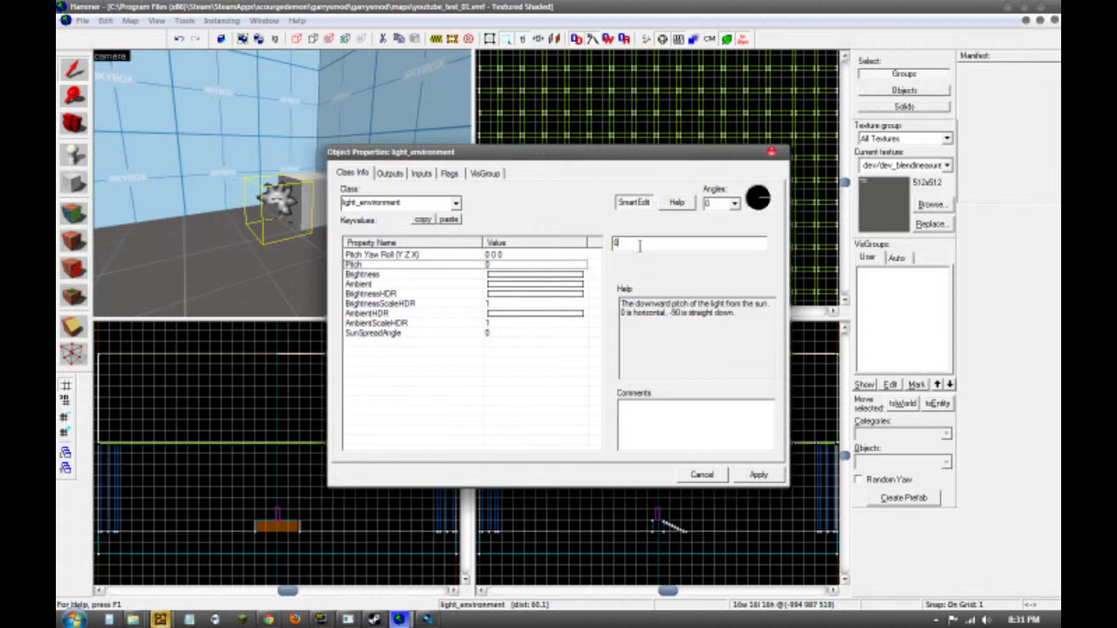
text(=9)
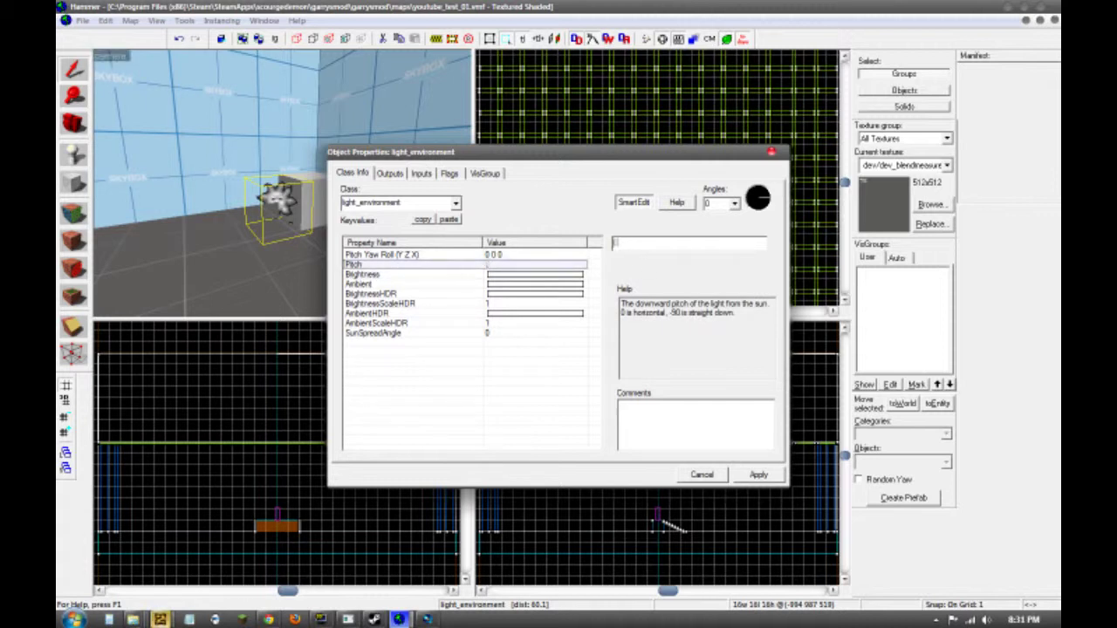
key(BackSpace)
key(BackSpace)
key(BackSpace)
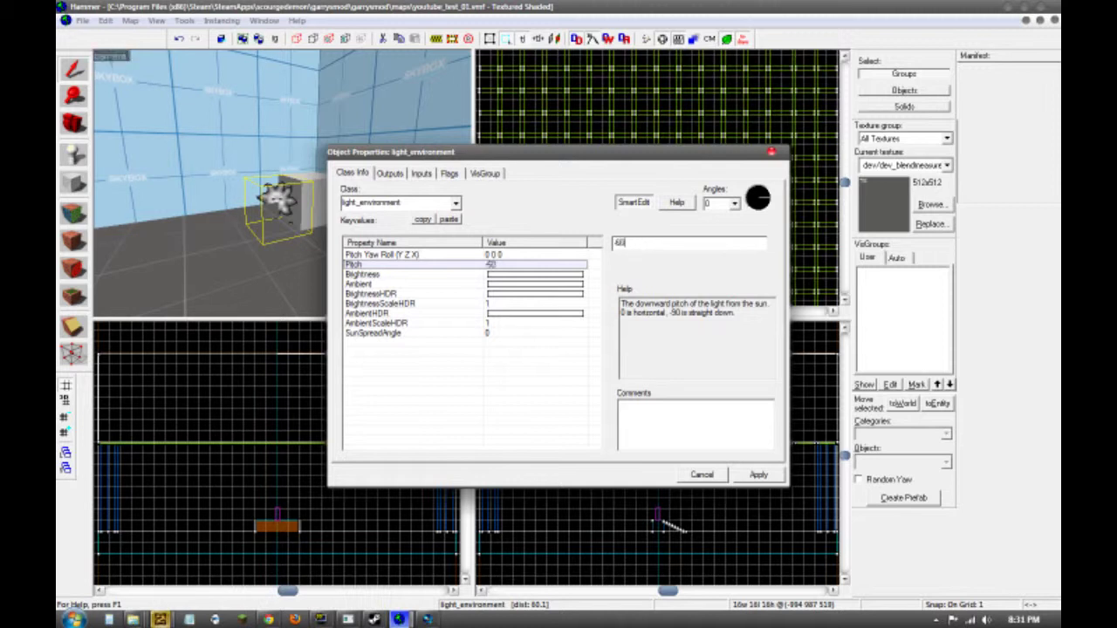
text(-60)
click(552, 285)
click(552, 275)
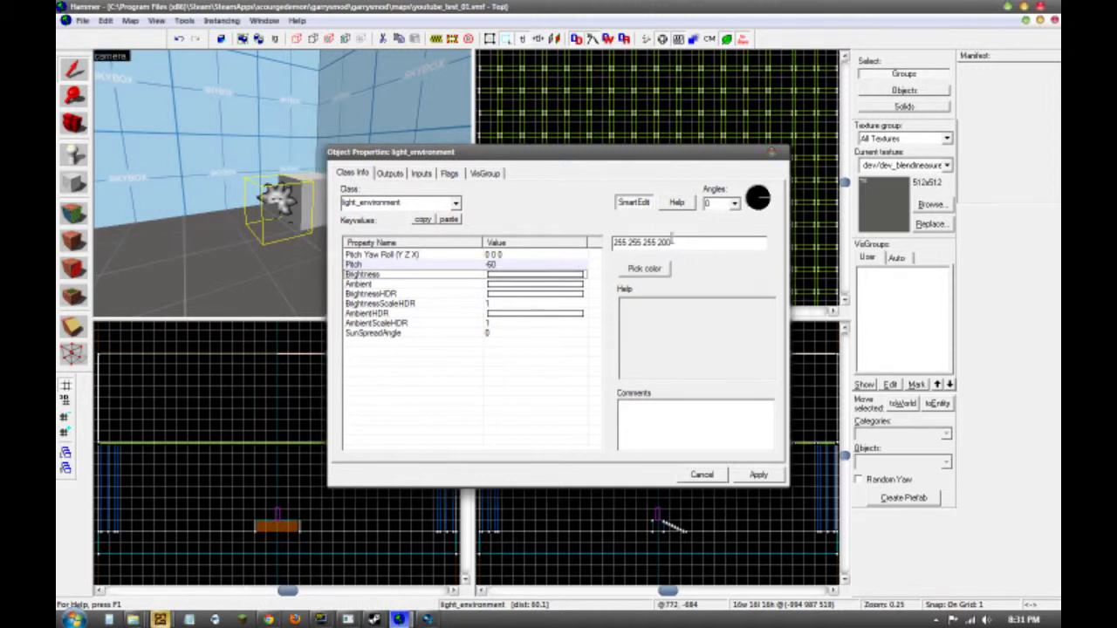
drag(672, 240, 566, 242)
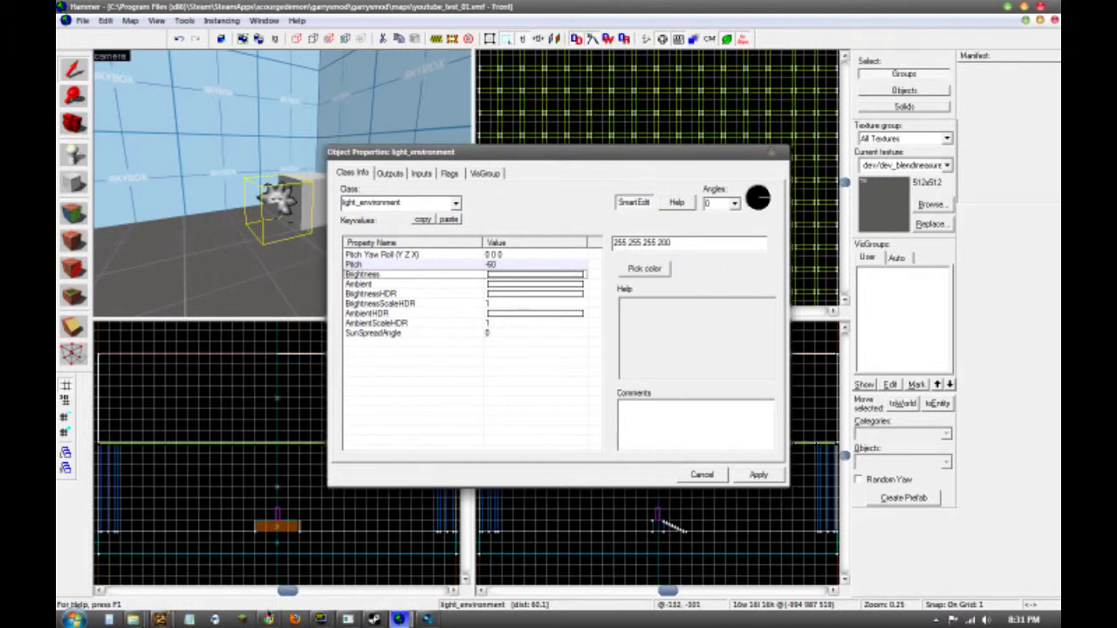
click(269, 619)
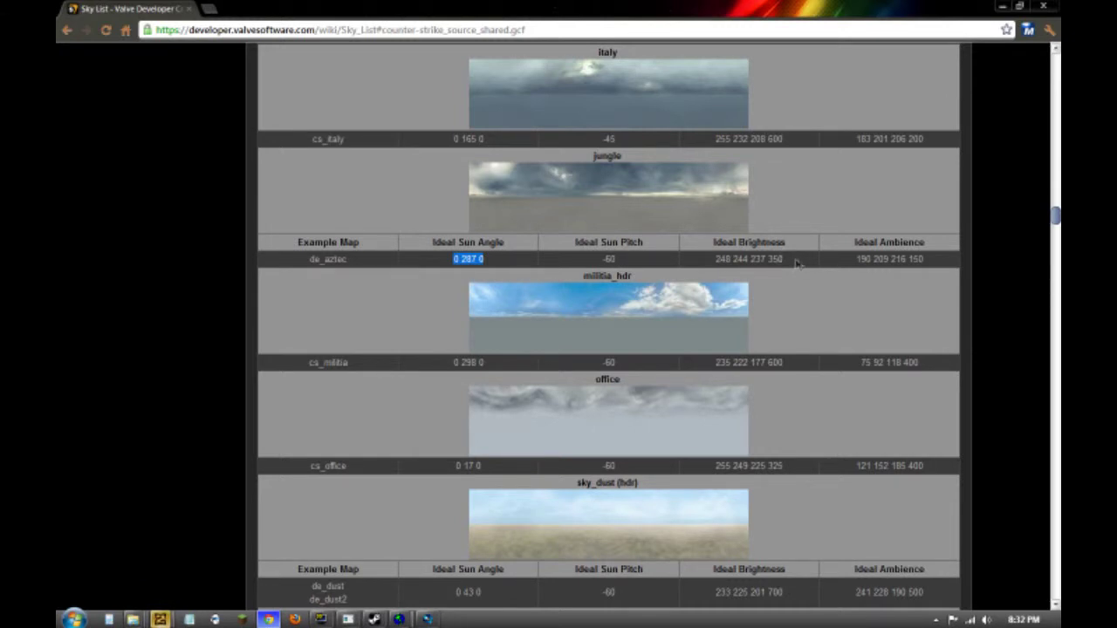
drag(796, 264, 707, 265)
key(ctrl+c)
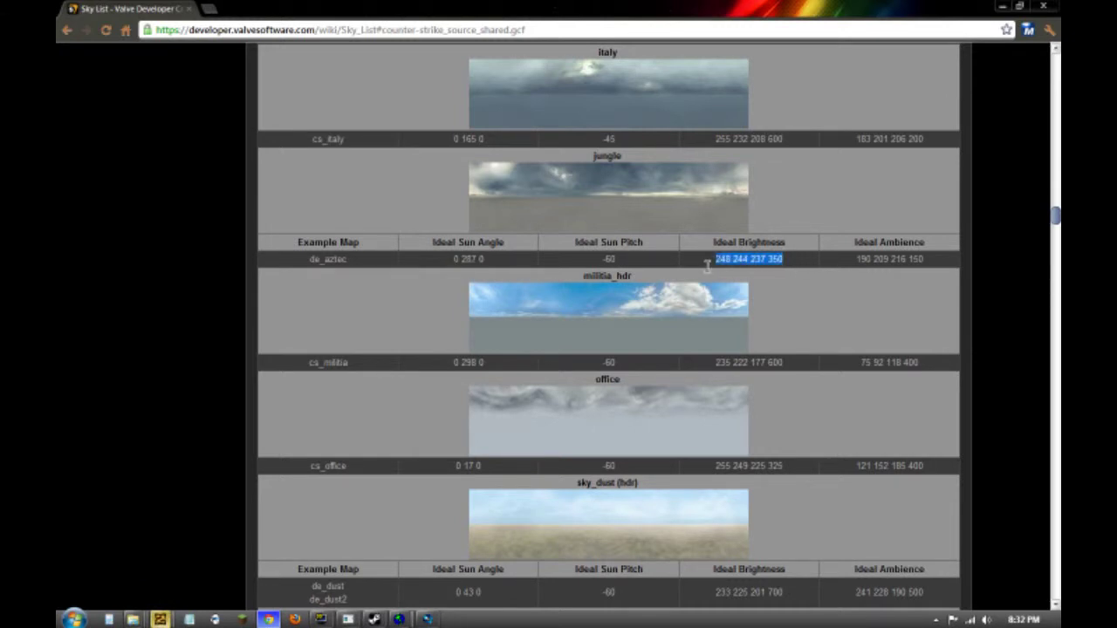
click(427, 620)
click(427, 619)
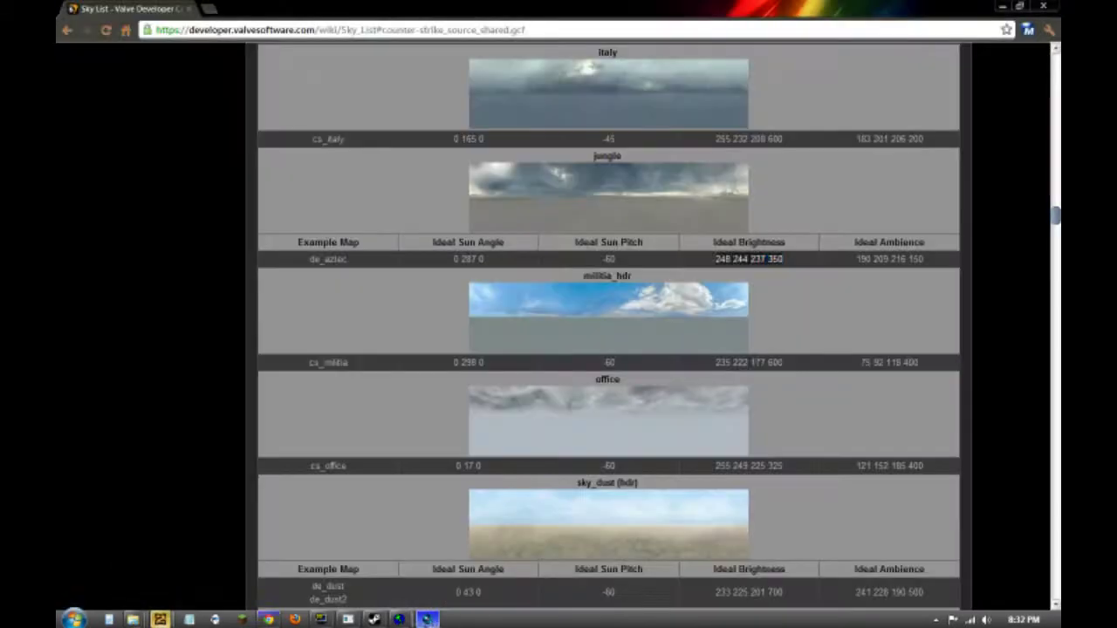
mouse_move(399, 620)
click(479, 540)
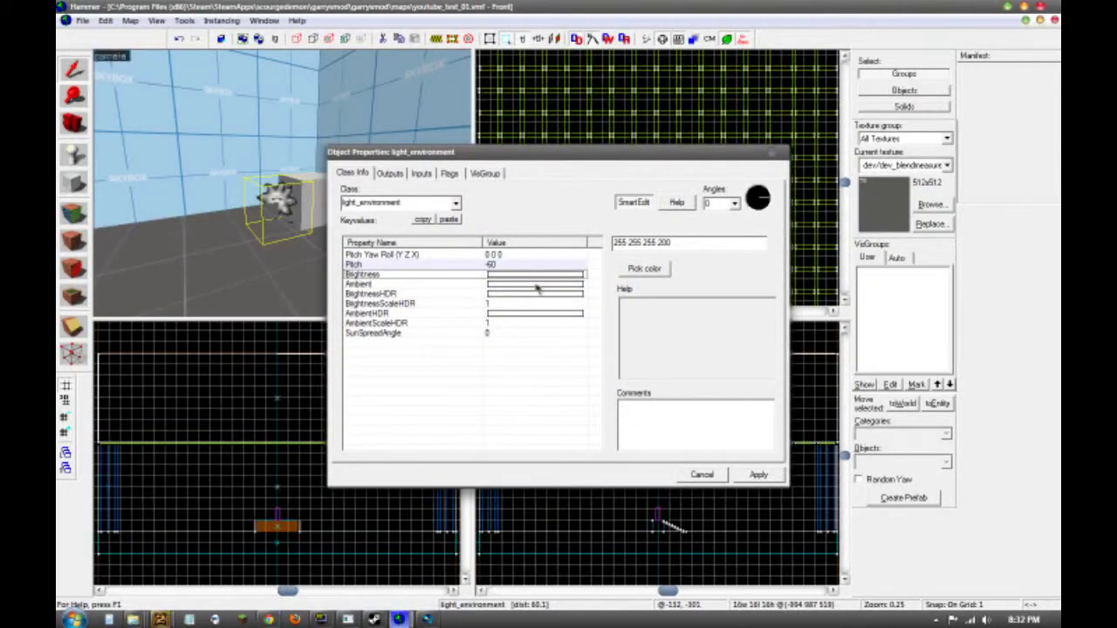
click(506, 276)
drag(697, 244, 613, 244)
key(BackSpace)
key(ctrl+v)
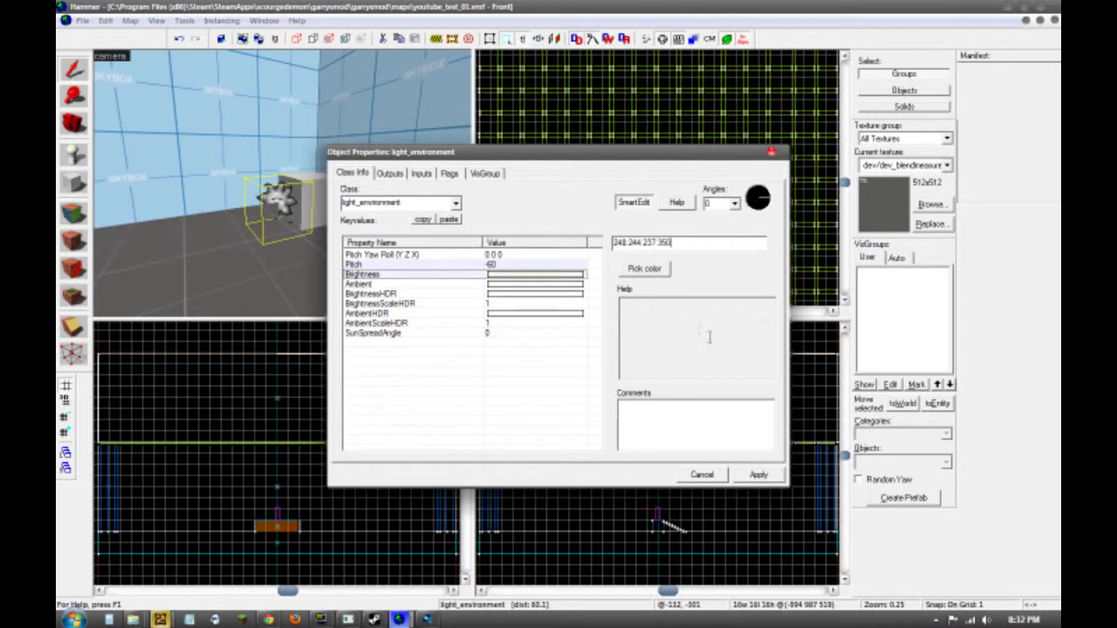
click(758, 474)
click(486, 283)
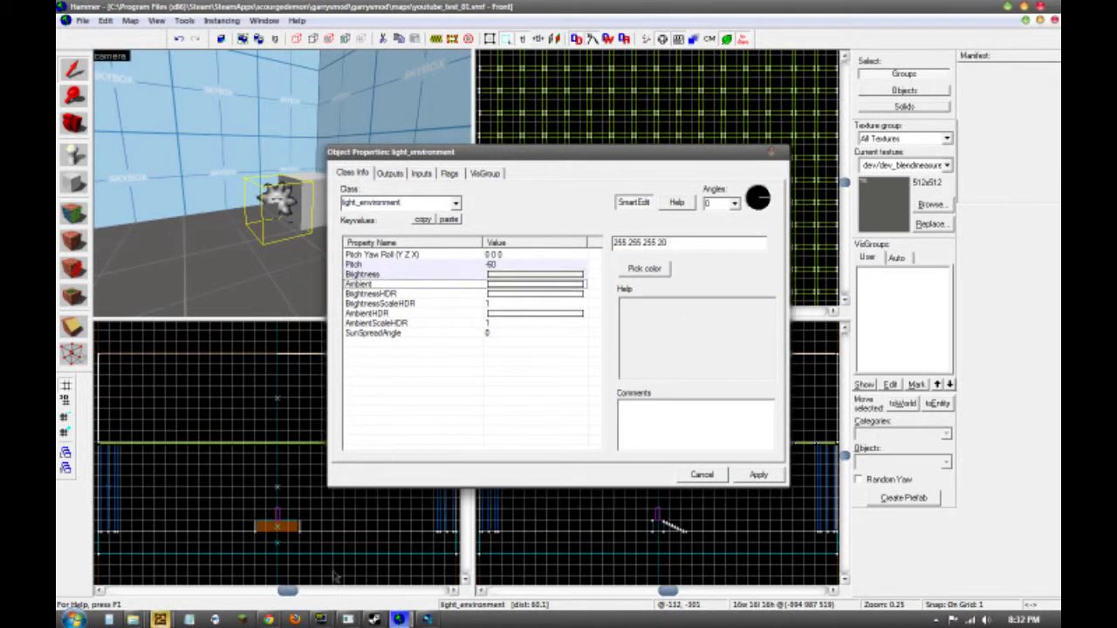
drag(925, 260, 855, 259)
key(ctrl+c)
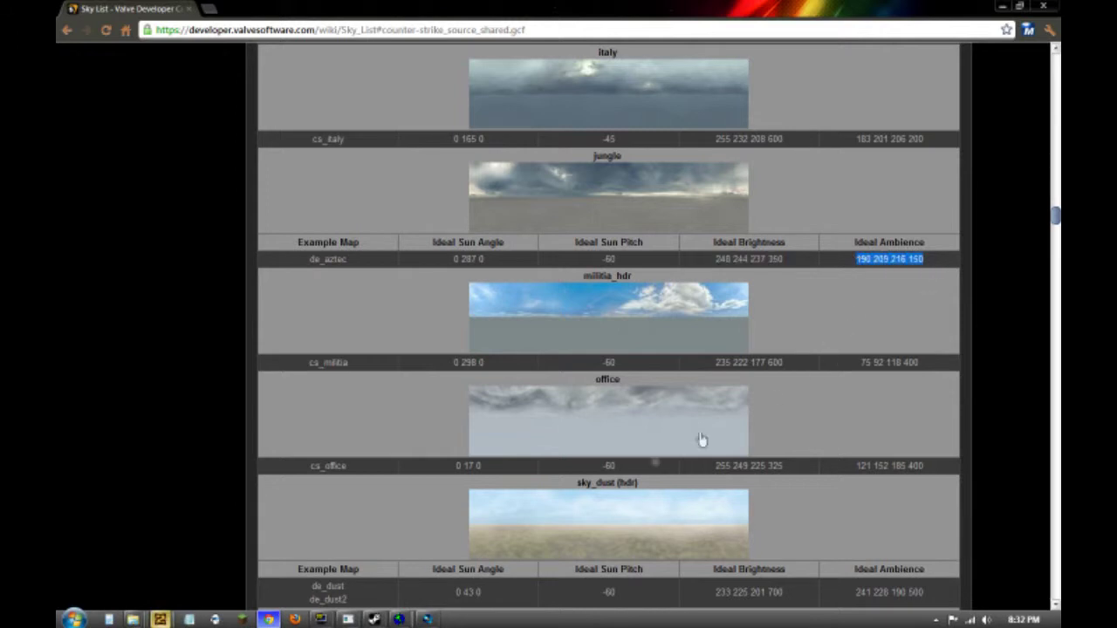
mouse_move(399, 619)
click(480, 541)
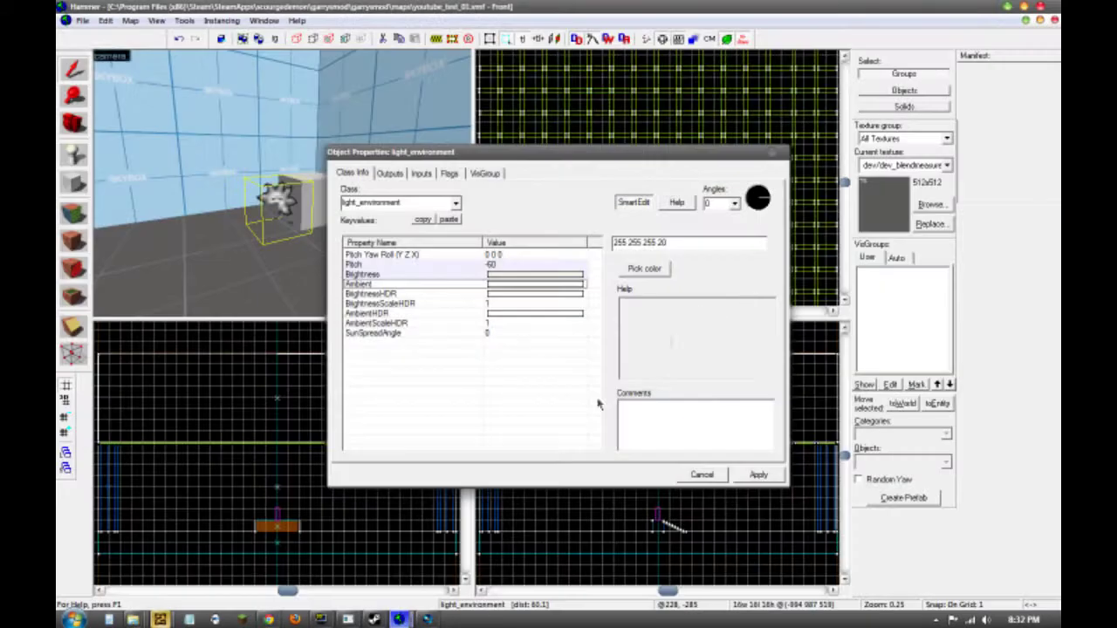
click(549, 237)
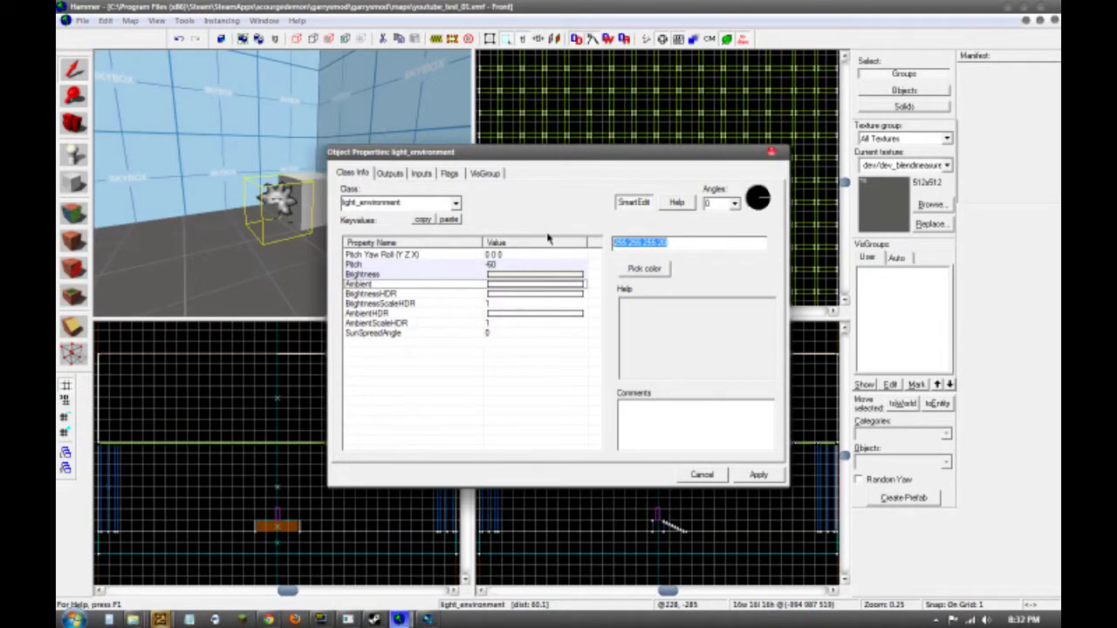
click(553, 275)
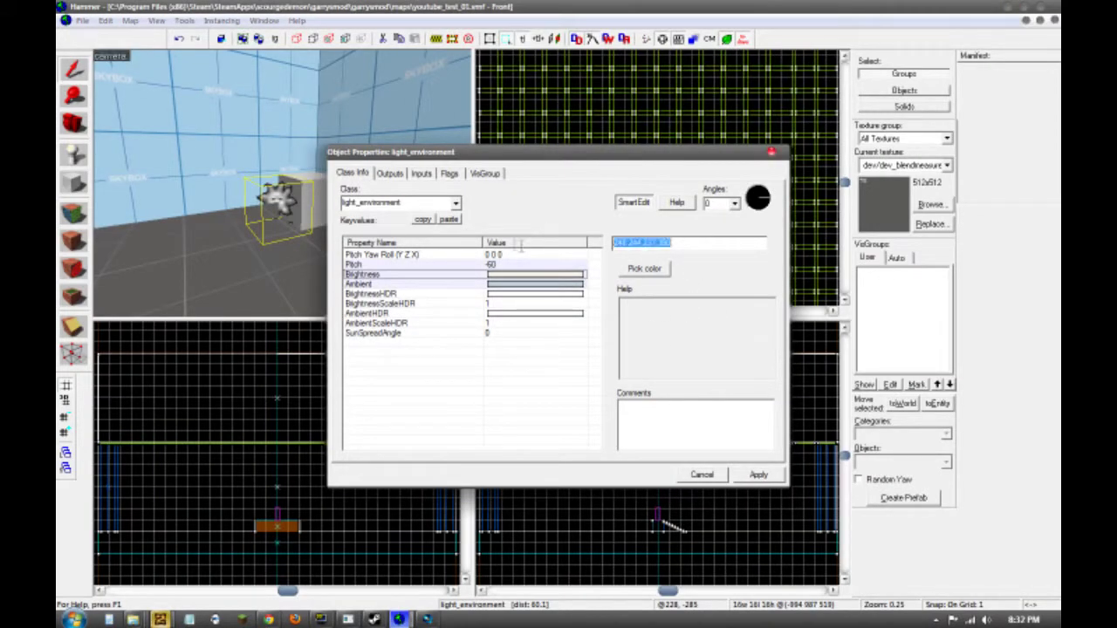
click(537, 294)
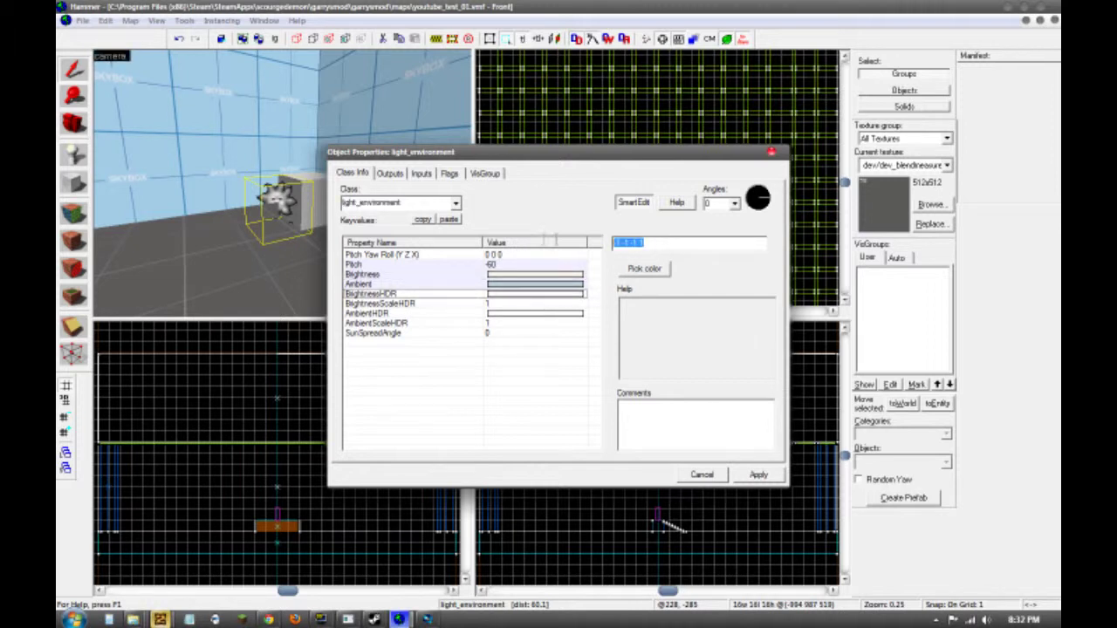
click(537, 284)
drag(673, 244, 611, 245)
click(538, 316)
key(ctrl+v)
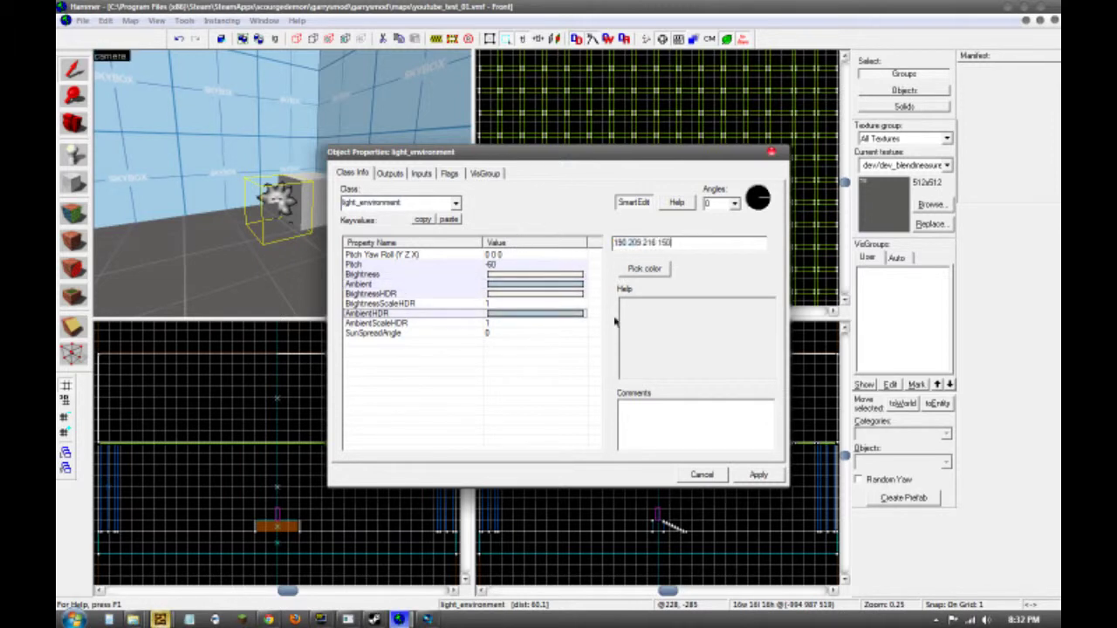
click(756, 474)
click(771, 152)
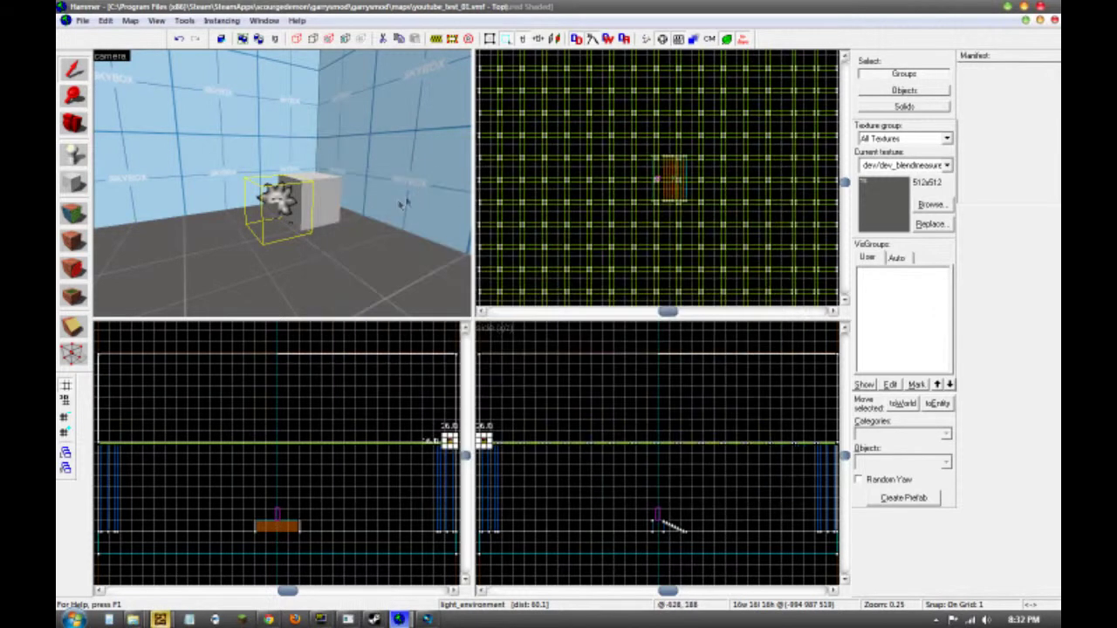
click(400, 201)
scroll(397, 201, down, 5)
click(337, 219)
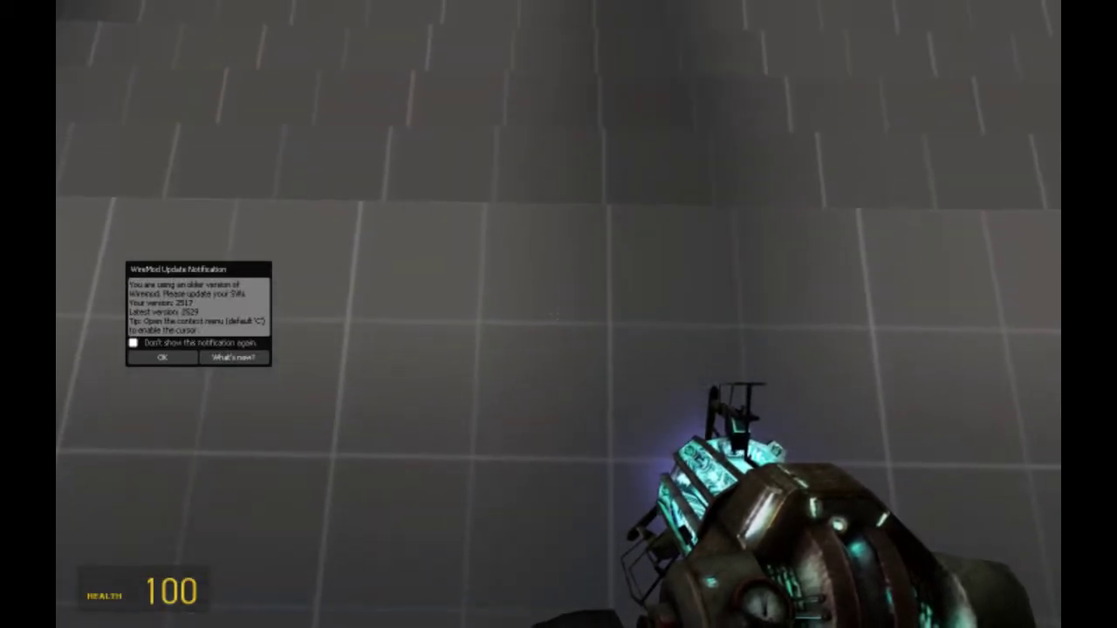
Step: Examine the sky and sun in the map running in Garry's Mod, both through the glass ceiling and from above it
key(w)
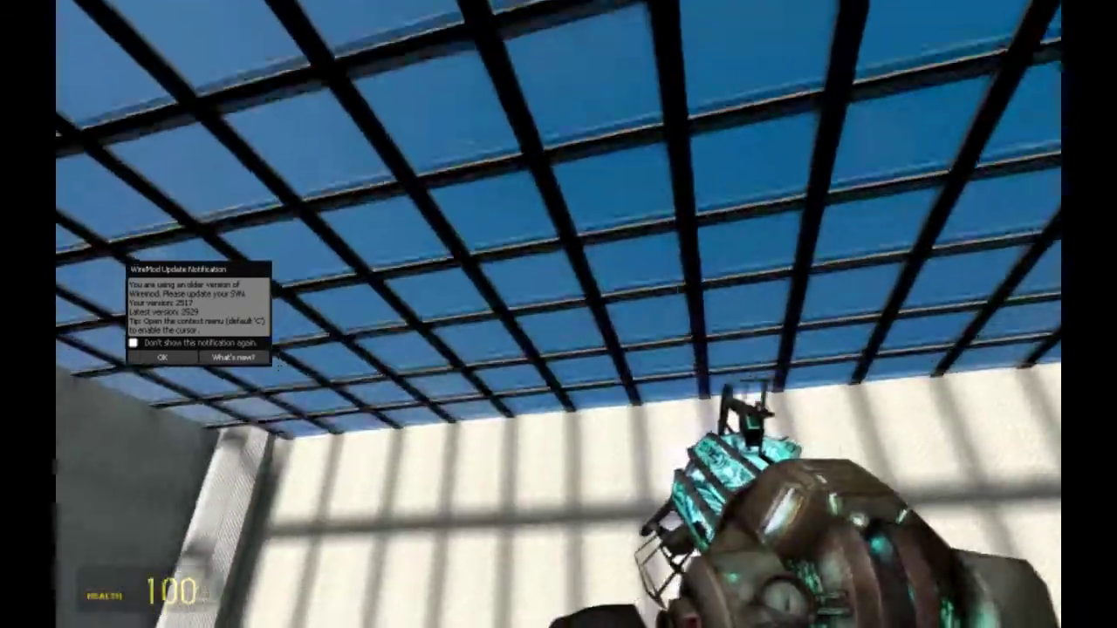
key(w)
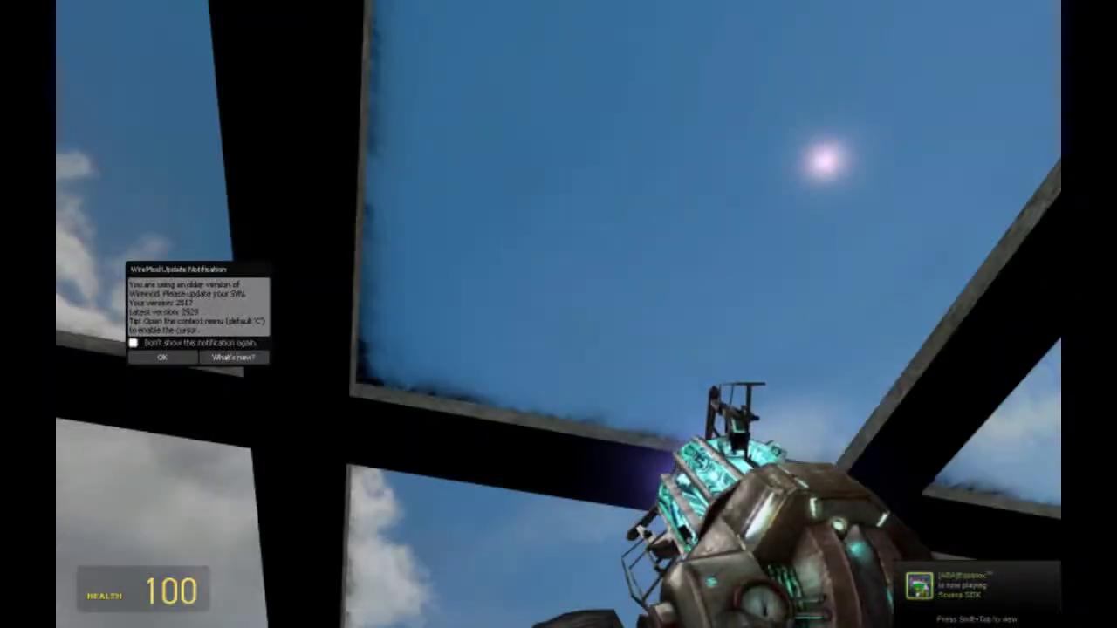
key(s)
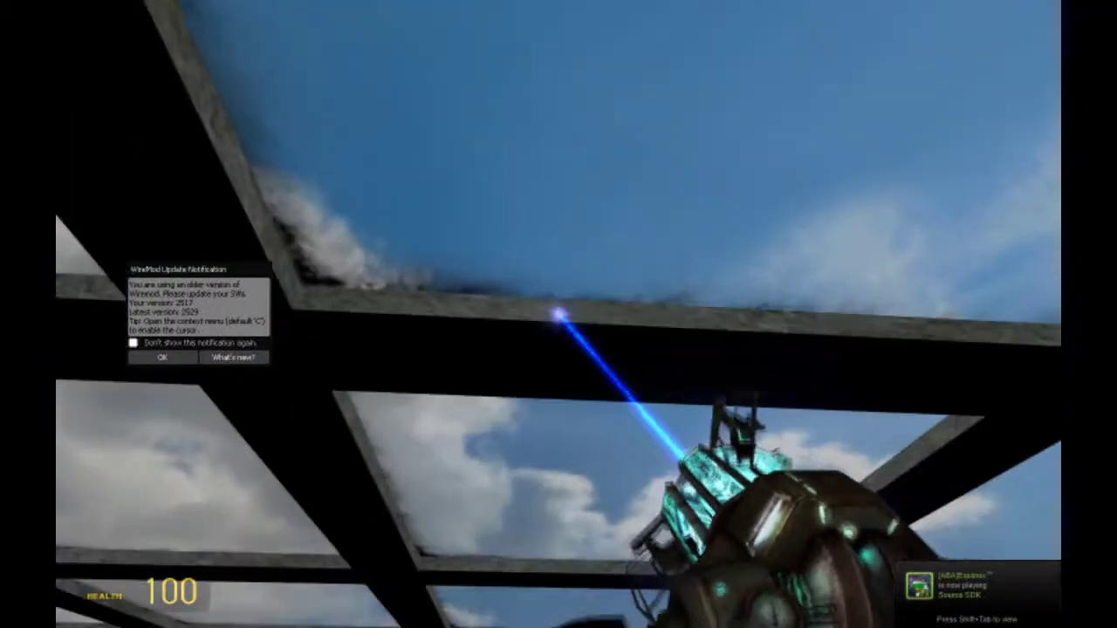
key(s)
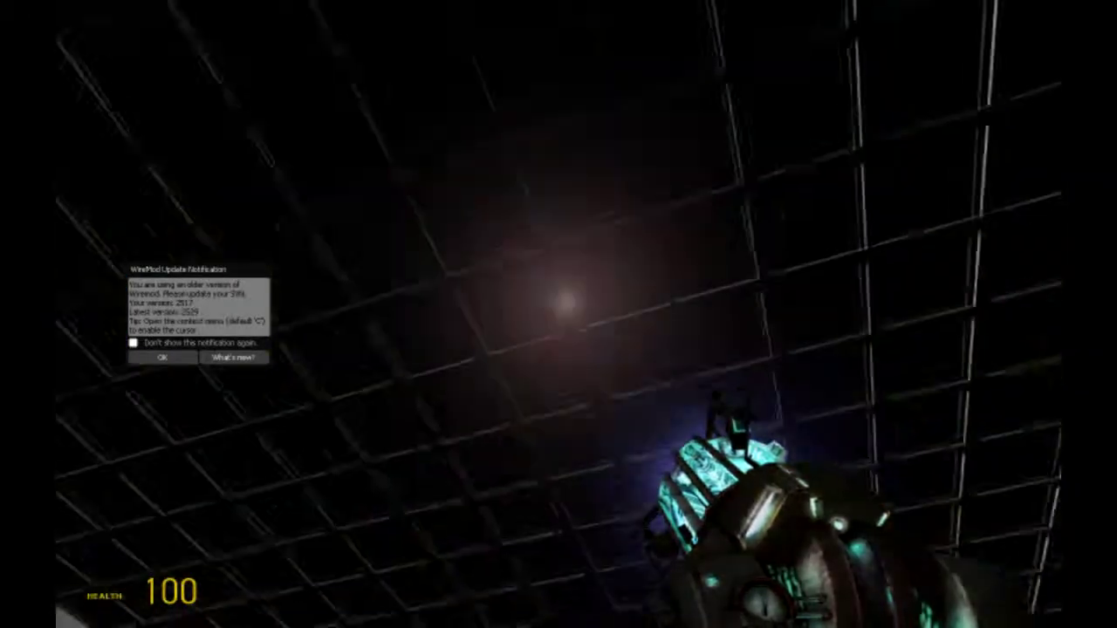
key(w)
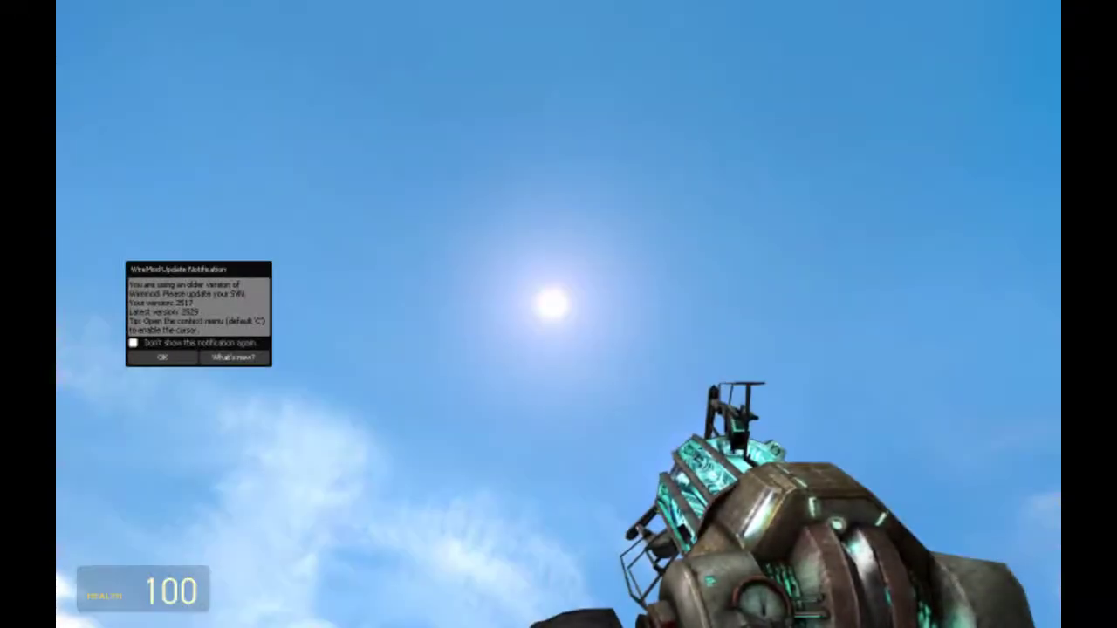
key(s)
key(w)
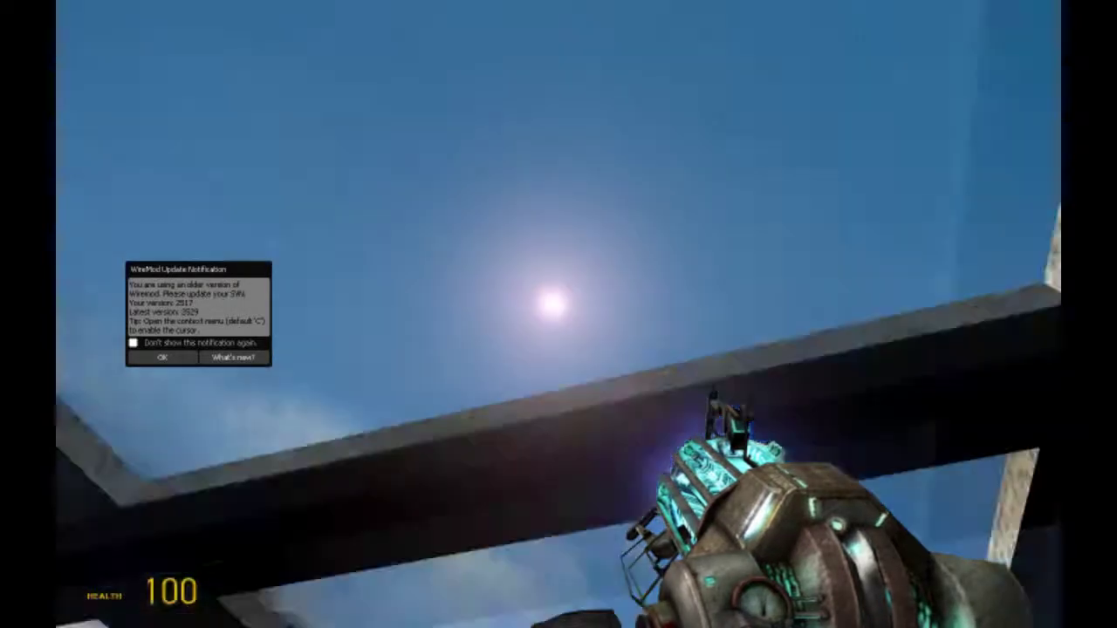
key(s)
key(w)
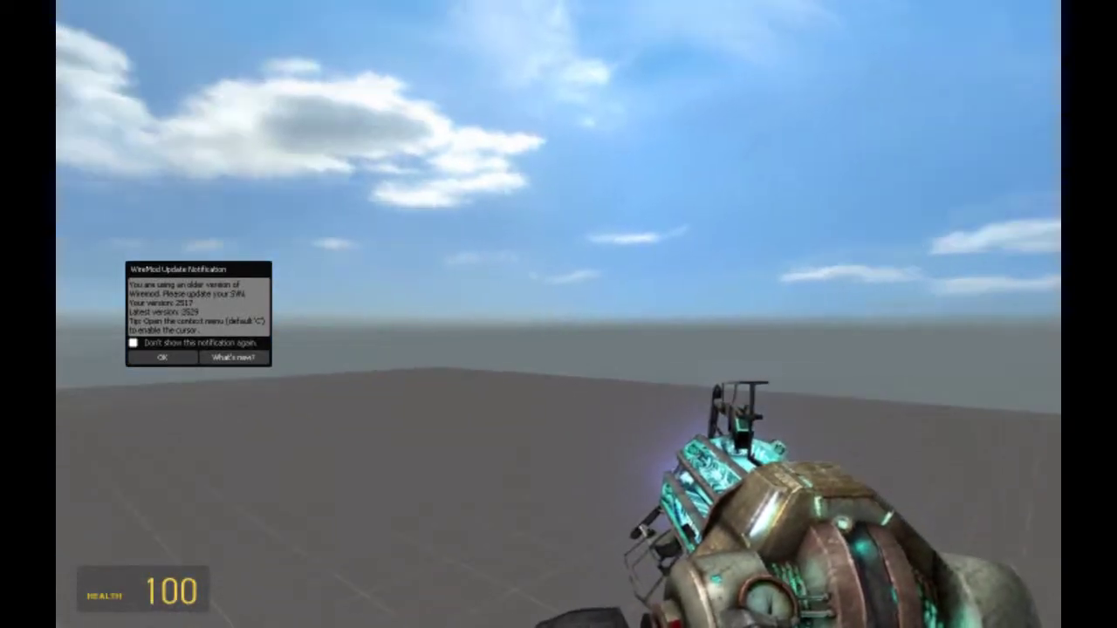
click(558, 314)
drag(558, 314, 559, 314)
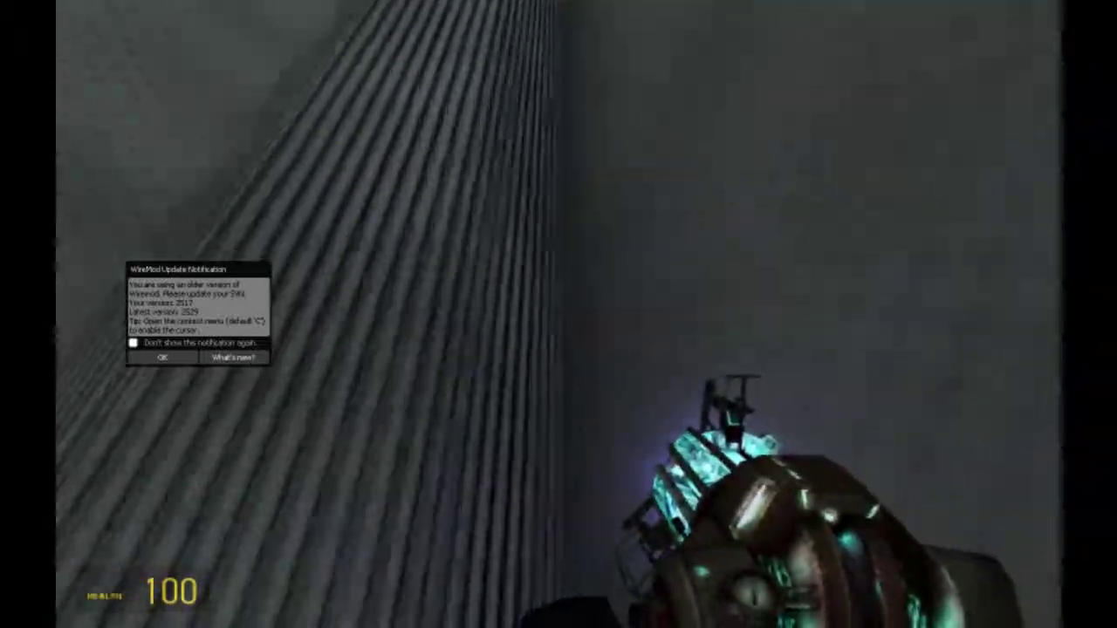
drag(558, 314, 558, 315)
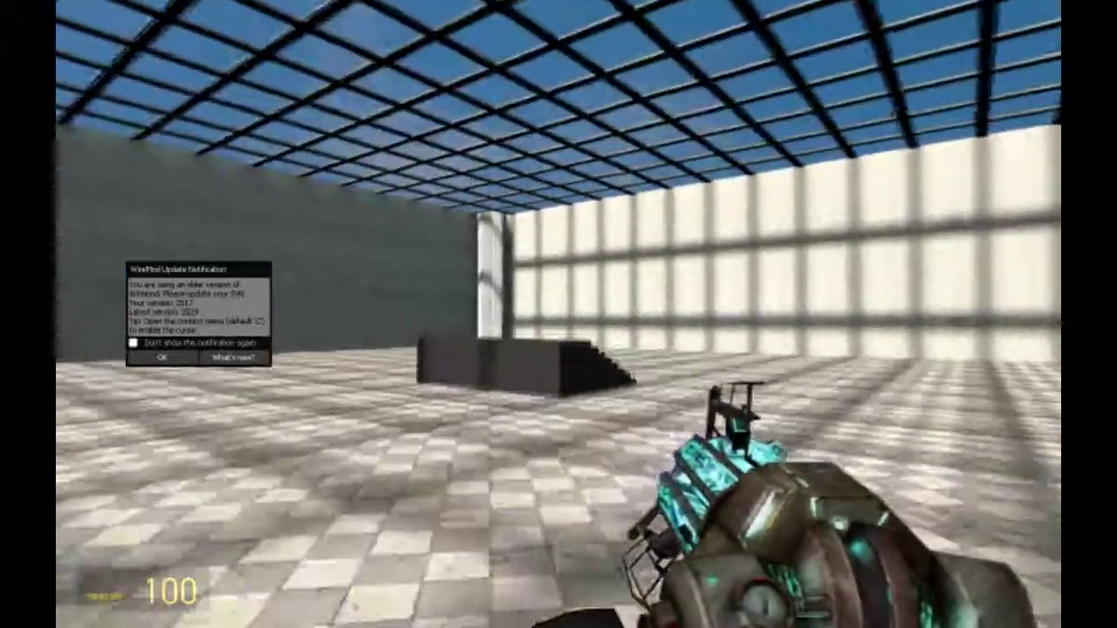
Step: Walk past the stairs and across the room in-game to examine the sunlight and the ceiling-frame shadows on the floor and walls
key(w)
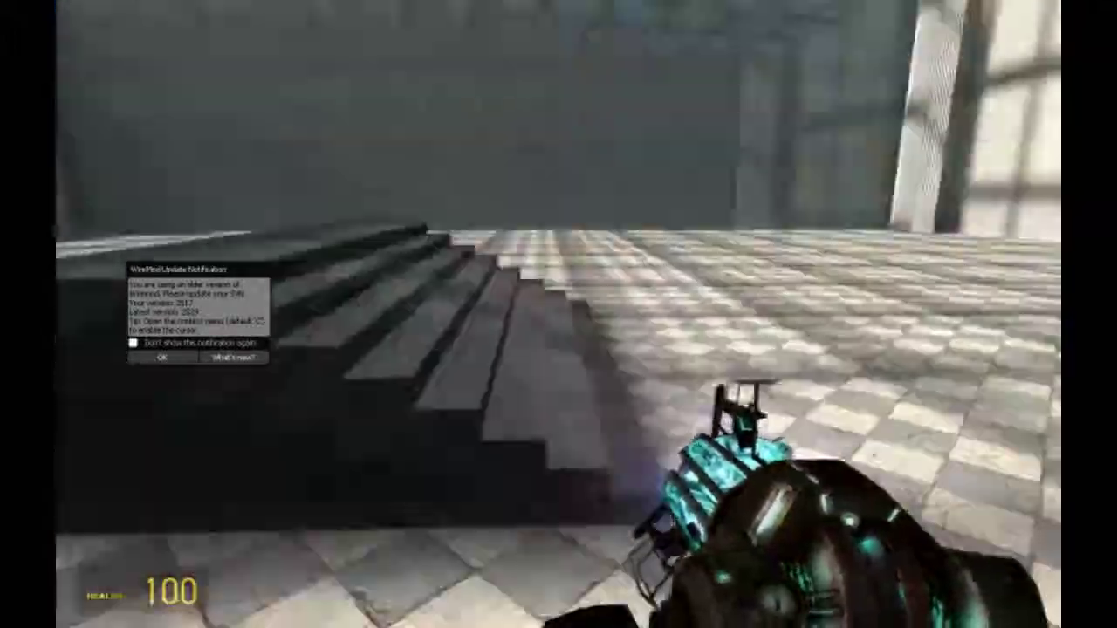
key(w)
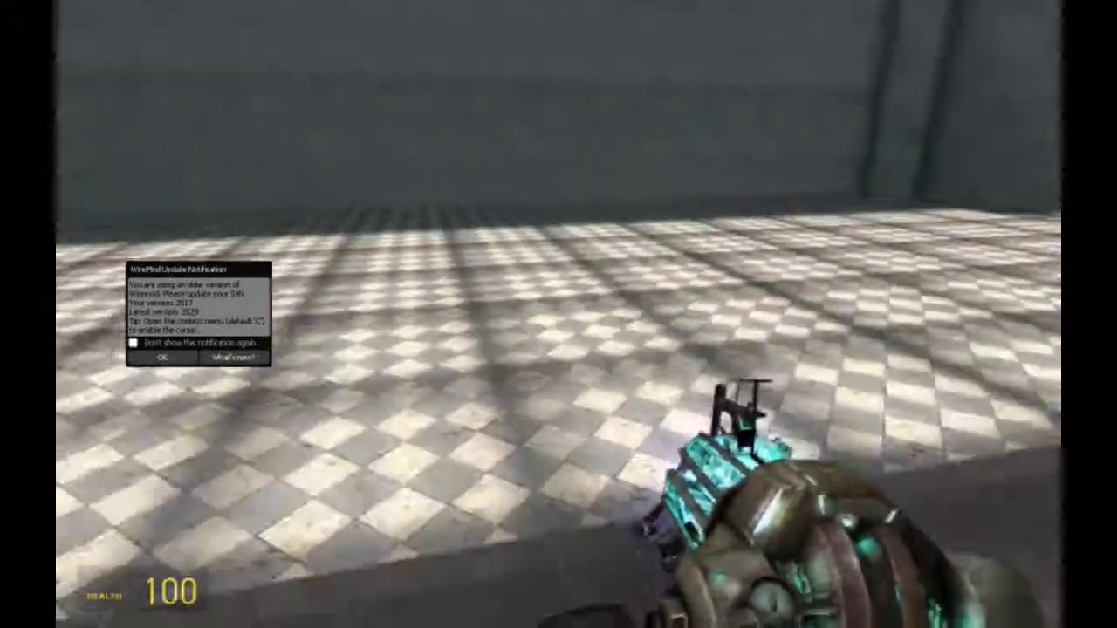
key(w)
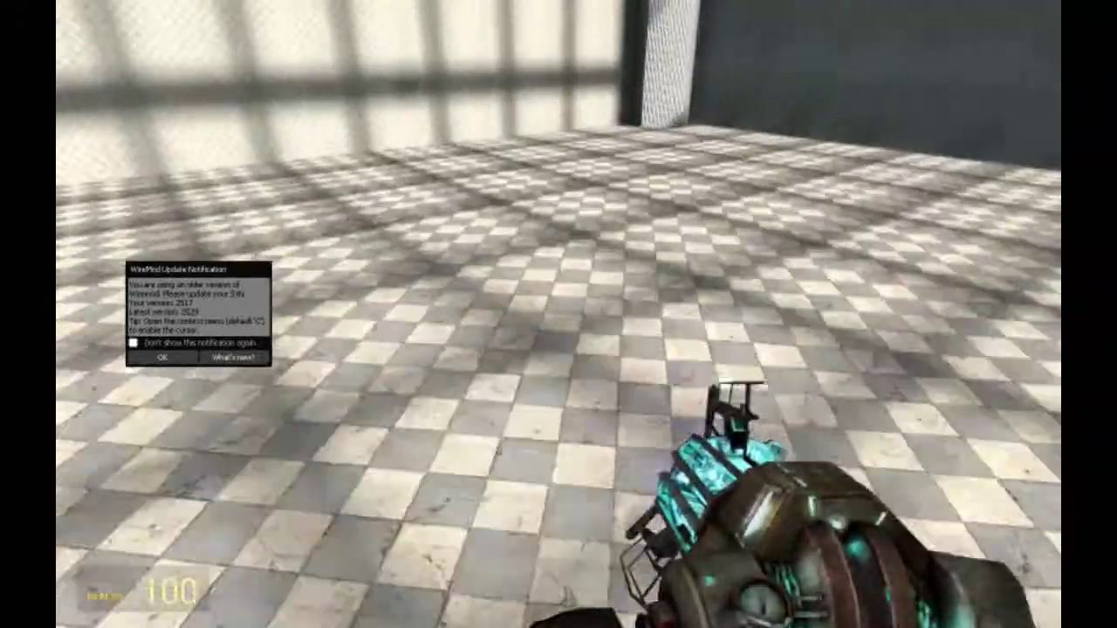
key(w)
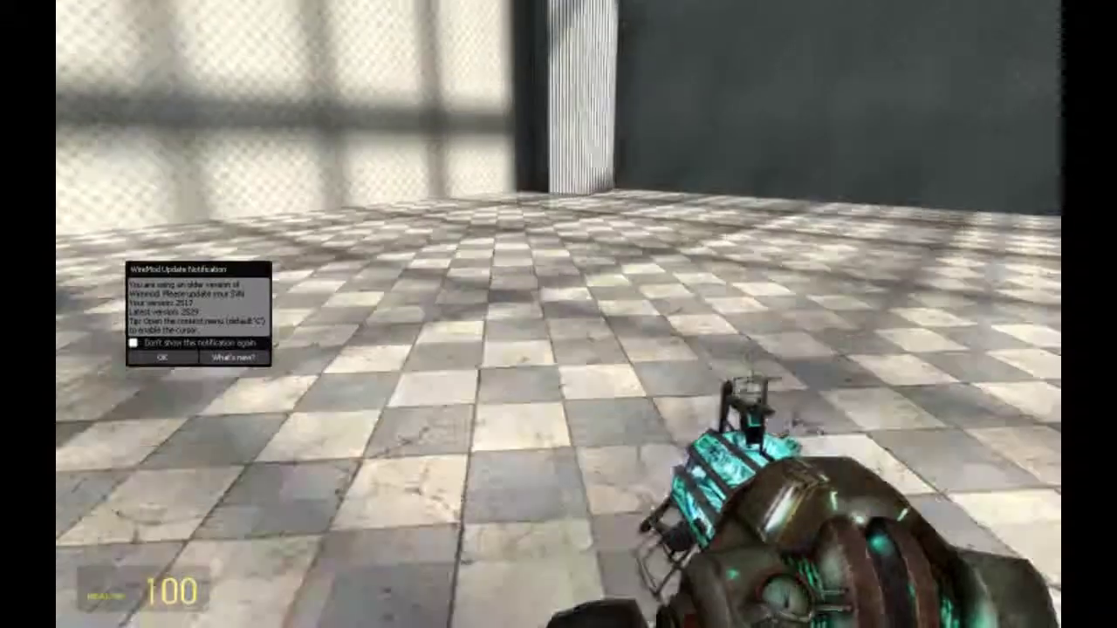